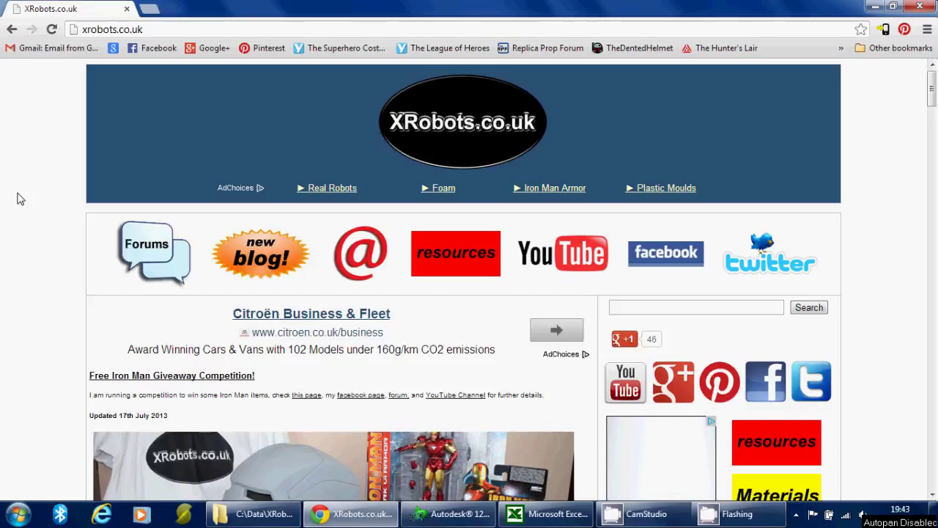
# Open the '3D Printed Arc Reactor Prop' post on XRobots and browse its CAD model images.
pyautogui.scroll(-10, 22, 196)
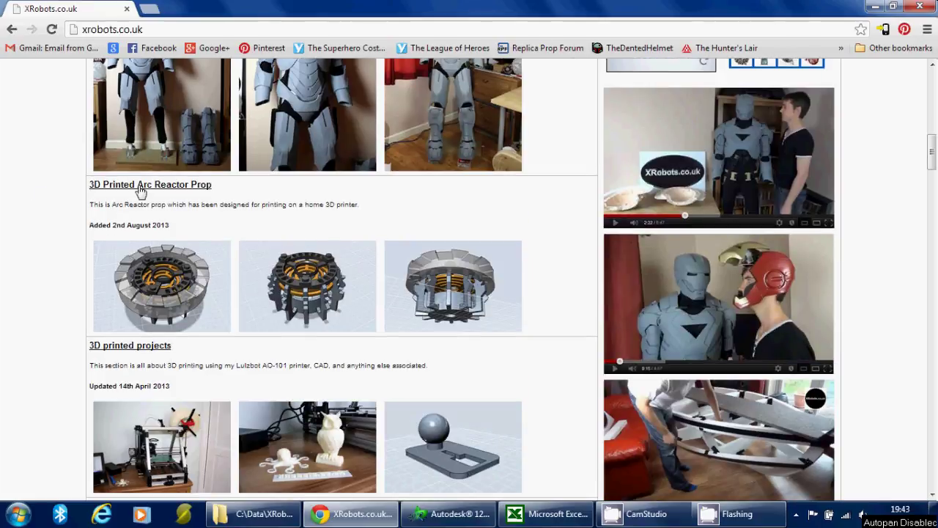
pyautogui.click(278, 272)
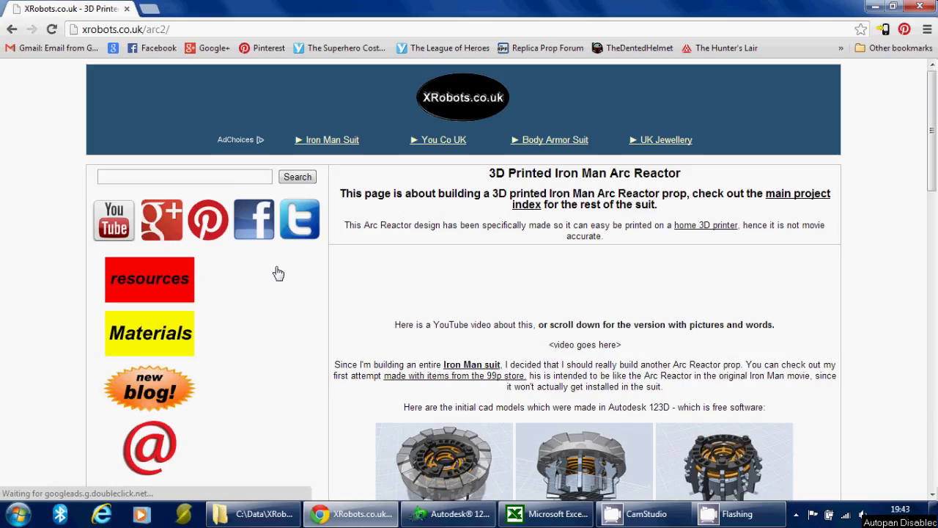
pyautogui.scroll(-5, 180, 248)
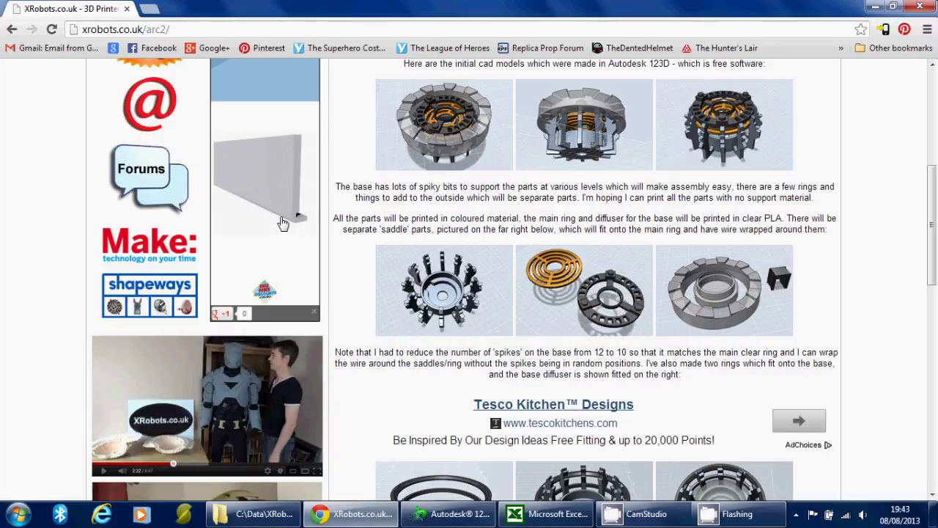
pyautogui.scroll(-4, 283, 224)
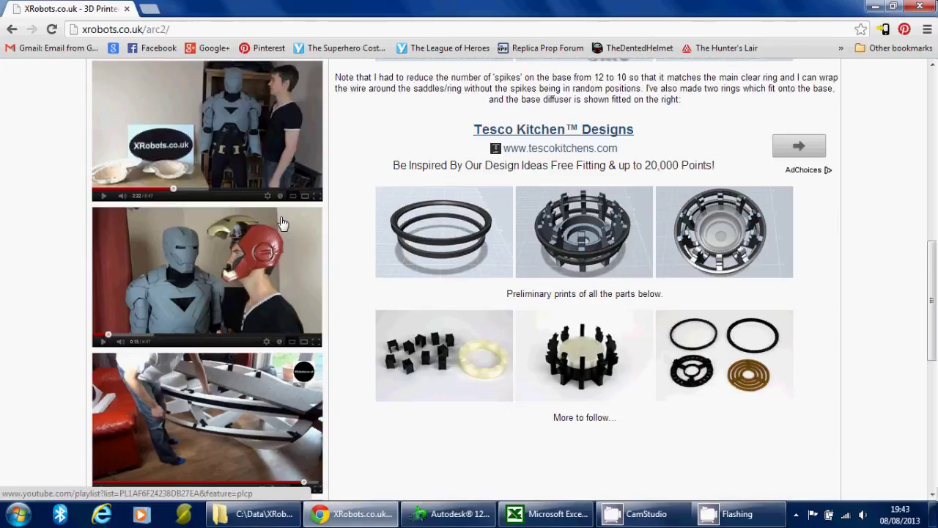
pyautogui.scroll(5, 823, 293)
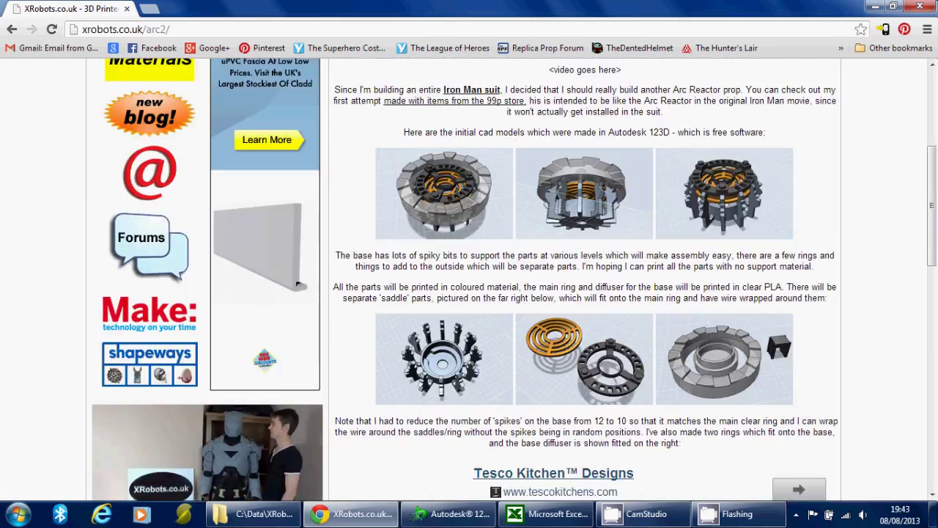
# Bring the 123D Design window with Arc_assembly0.2 to the front.
pyautogui.click(444, 516)
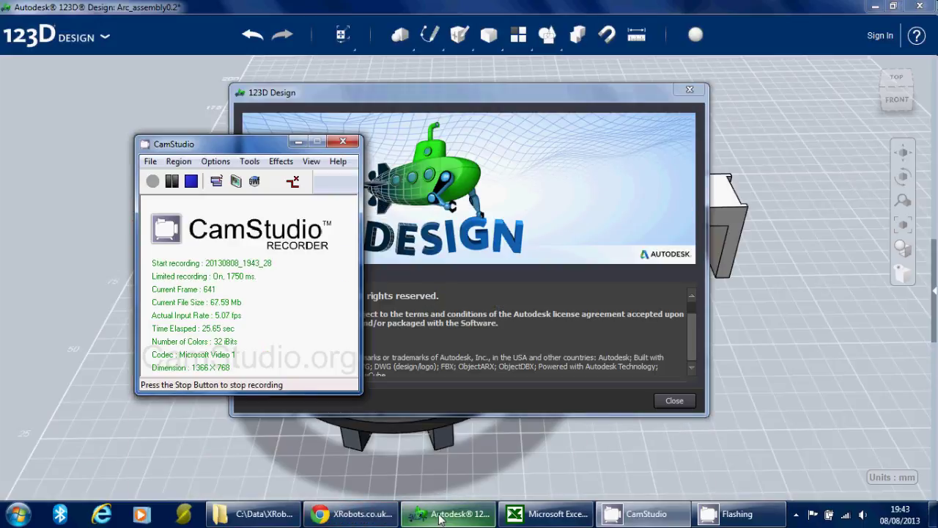
pyautogui.click(440, 516)
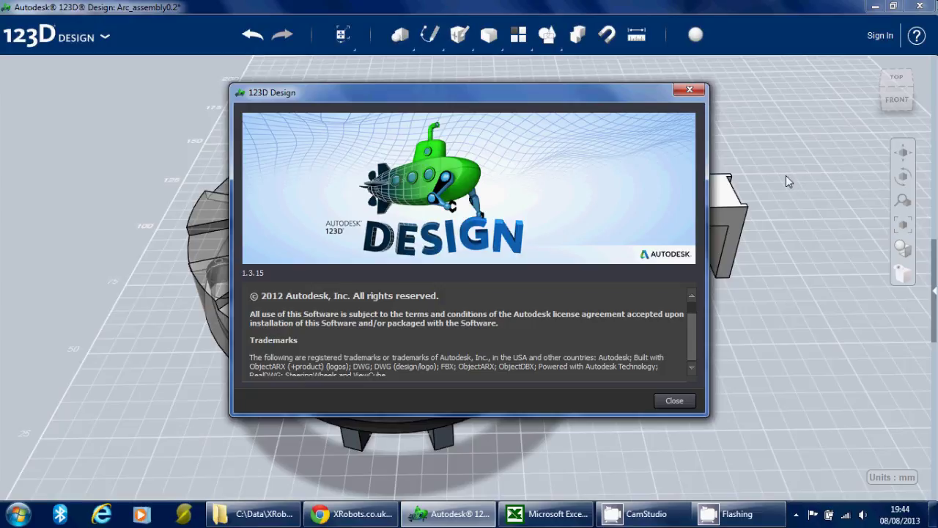
pyautogui.click(675, 400)
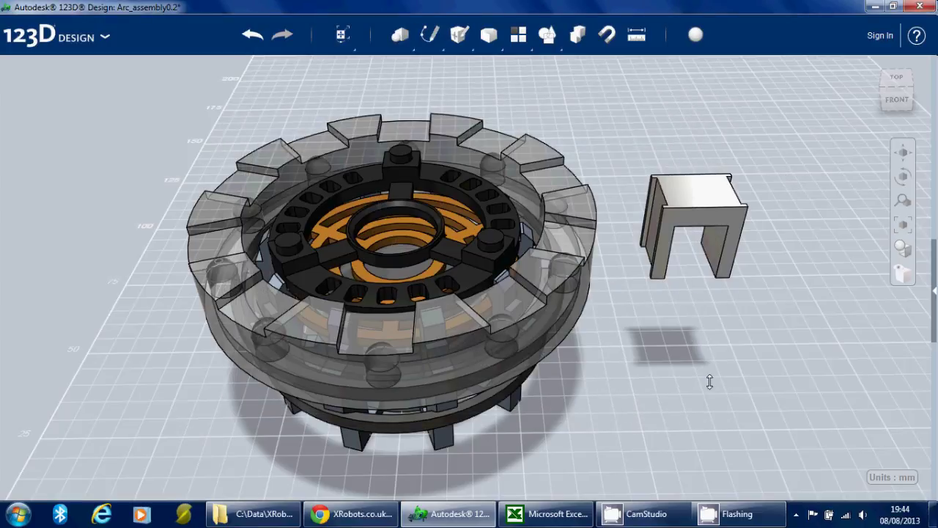
pyautogui.moveTo(684, 305)
pyautogui.mouseDown(button='right')
pyautogui.moveTo(695, 325)
pyautogui.moveTo(701, 301)
pyautogui.moveTo(689, 296)
pyautogui.moveTo(688, 308)
pyautogui.mouseUp(button='right')
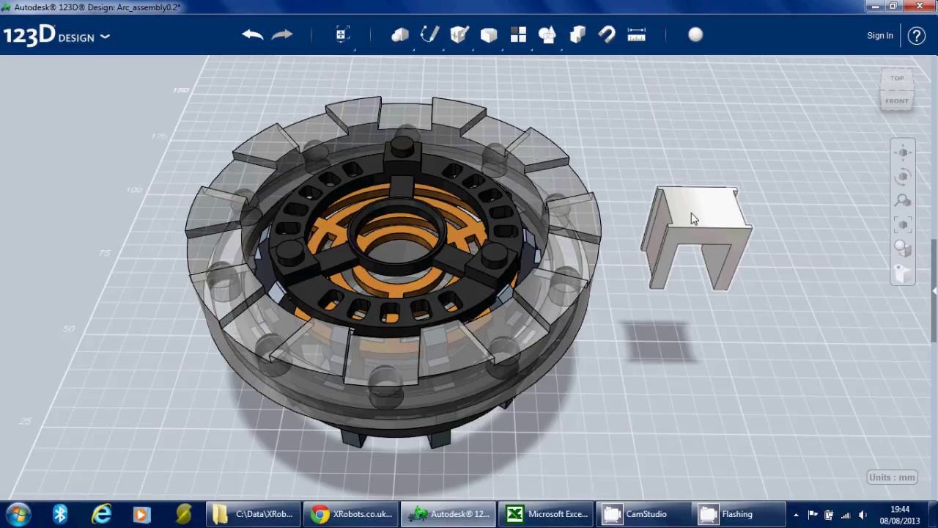
pyautogui.click(555, 286)
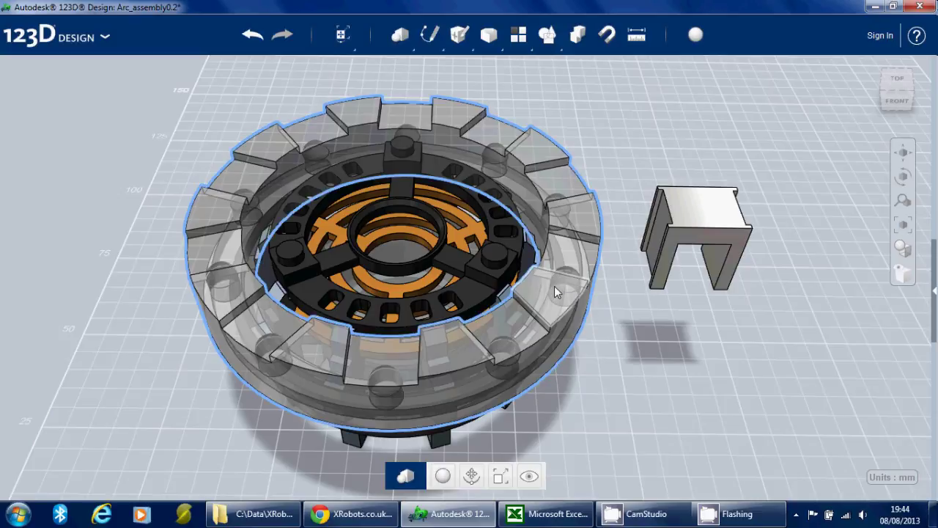
pyautogui.click(570, 265)
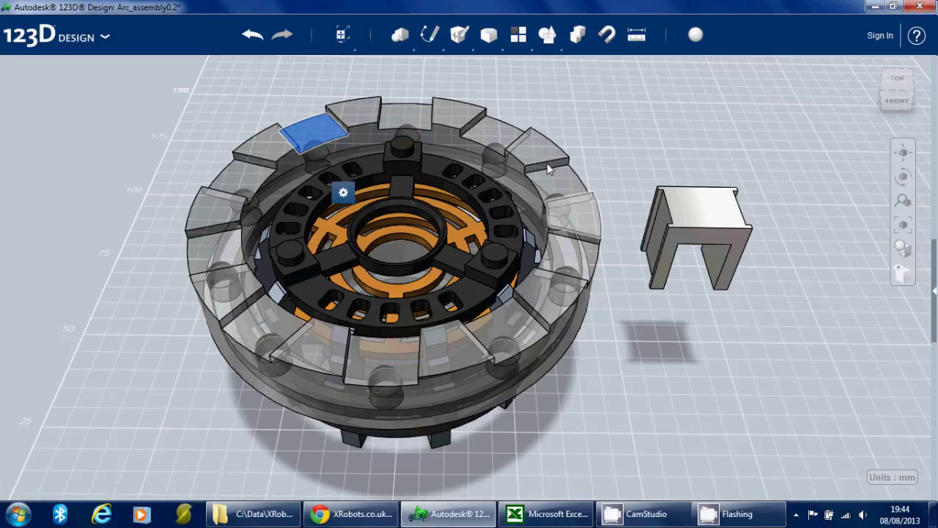
pyautogui.click(214, 263)
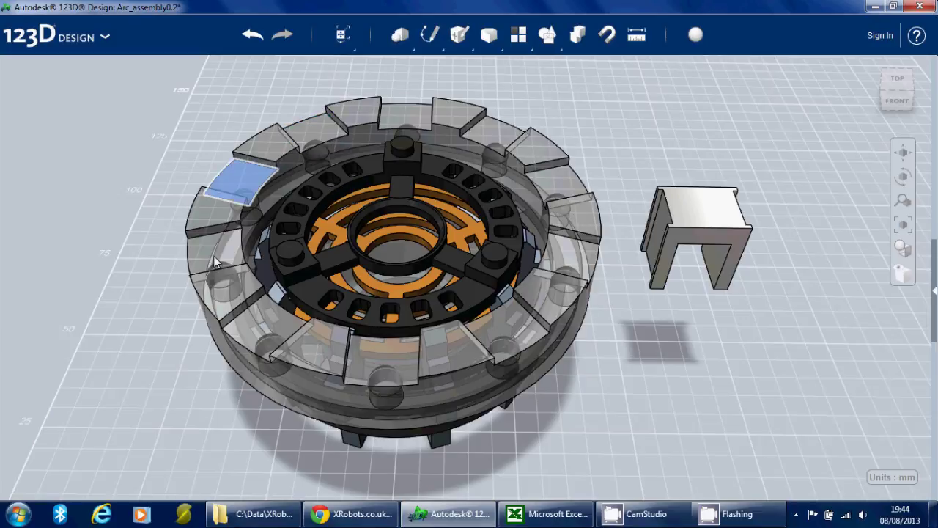
pyautogui.click(267, 326)
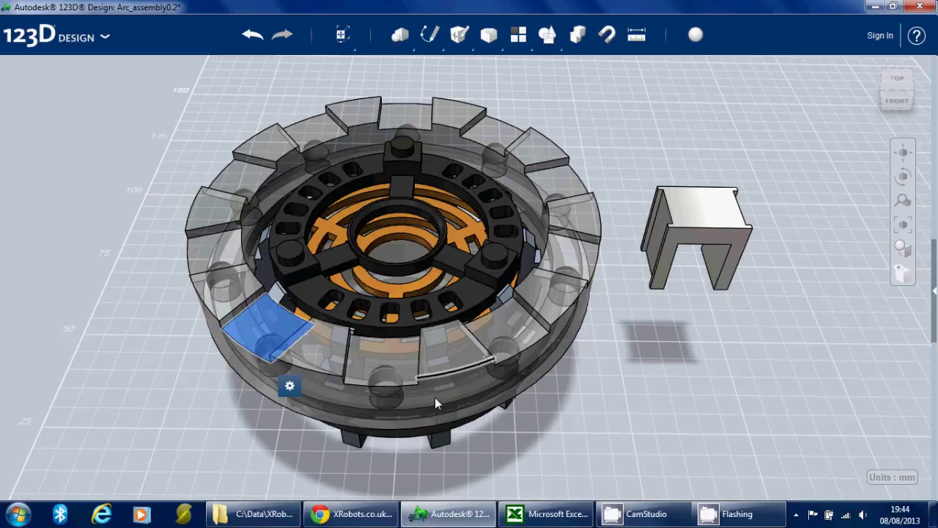
pyautogui.moveTo(611, 379); pyautogui.dragTo(508, 244, button='right')
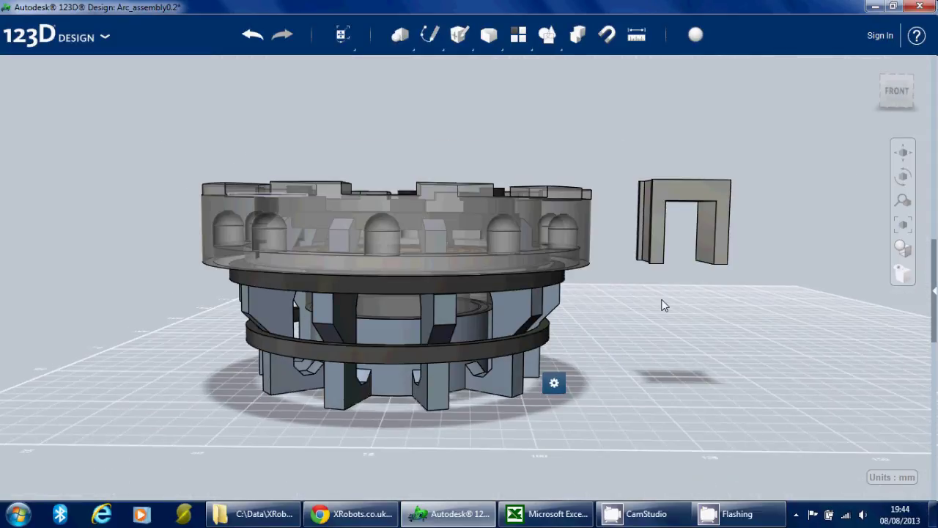
pyautogui.moveTo(662, 303); pyautogui.dragTo(656, 322, button='right')
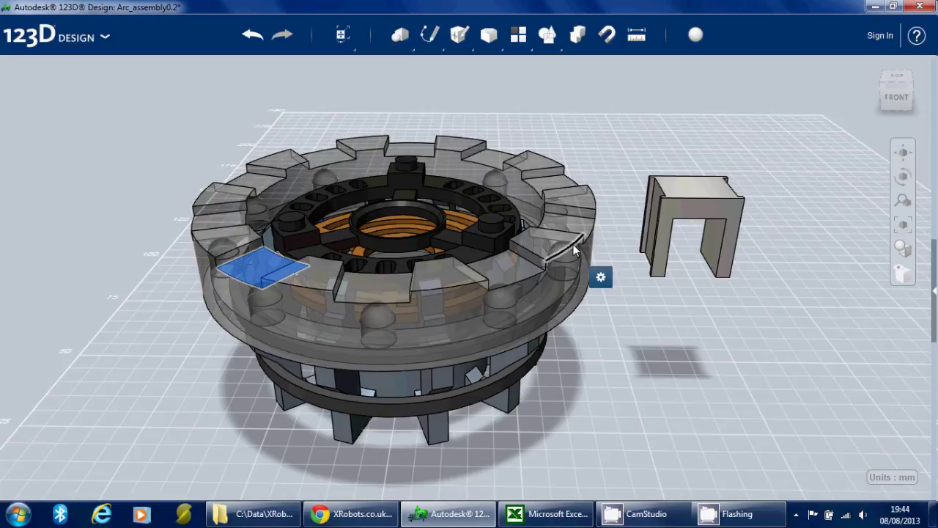
pyautogui.click(518, 303)
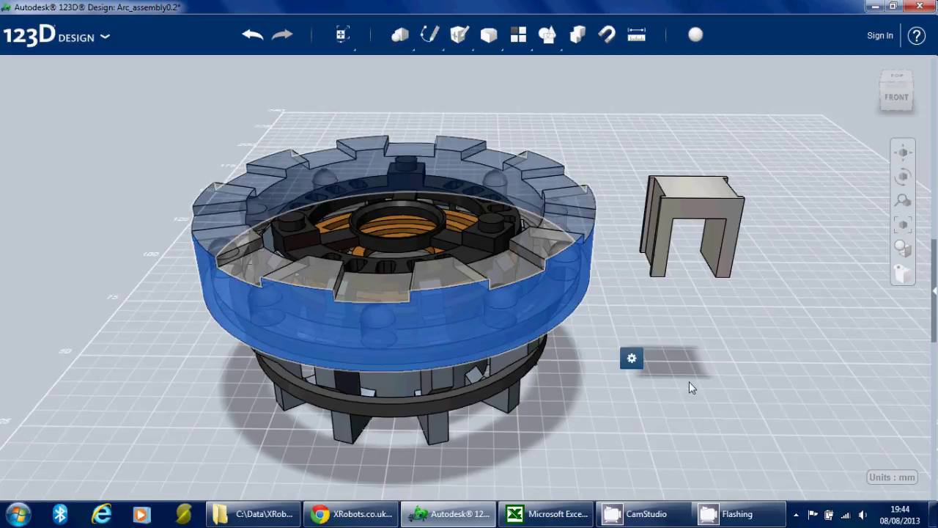
# Hide the outer transparent ring, the top ring and the orange spiral.
pyautogui.click(530, 477)
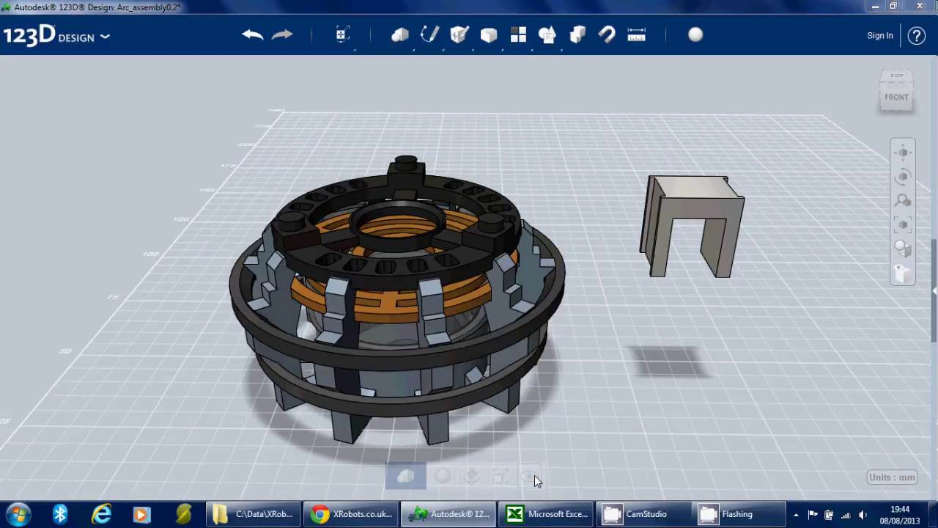
pyautogui.moveTo(644, 329); pyautogui.dragTo(630, 360, button='right')
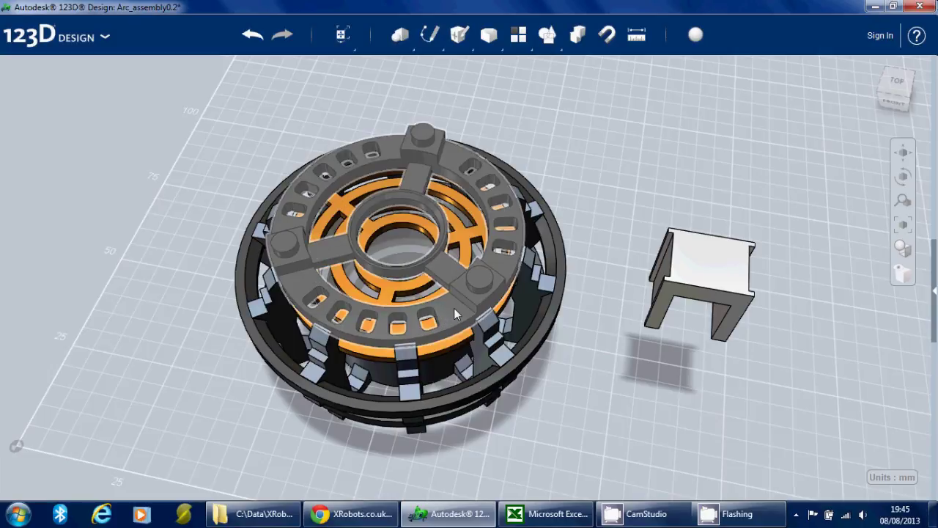
pyautogui.click(453, 307)
pyautogui.click(529, 476)
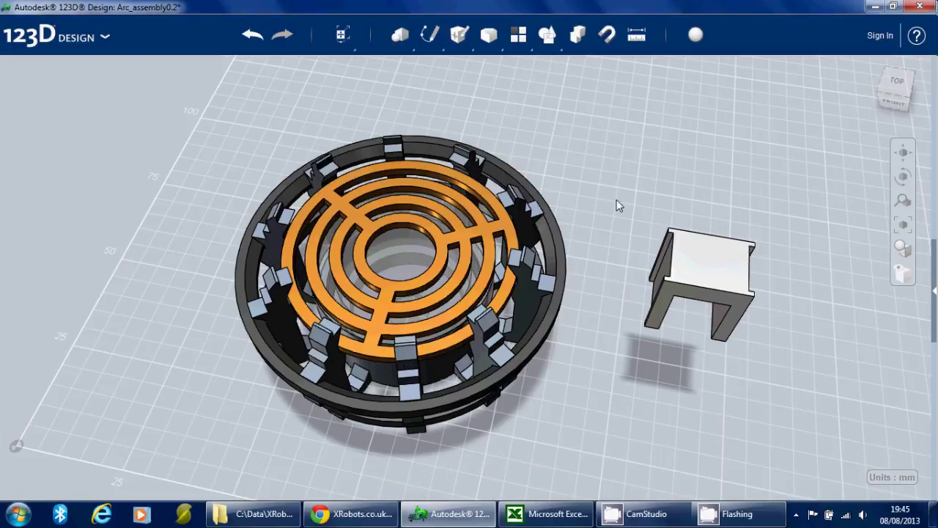
pyautogui.click(466, 234)
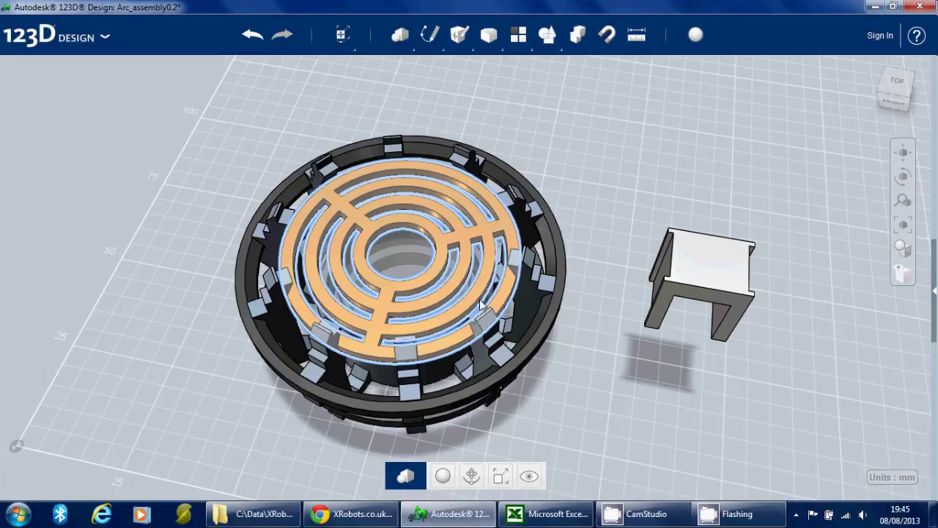
pyautogui.click(529, 477)
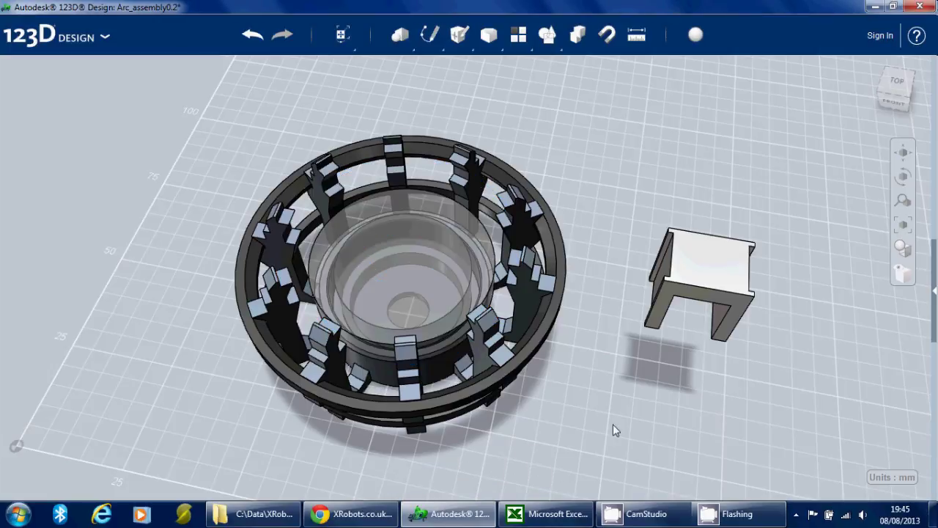
# Hide the transparent inner cylinder and both remaining rings, then orbit around the spiked core.
pyautogui.moveTo(613, 390); pyautogui.dragTo(443, 271, button='right')
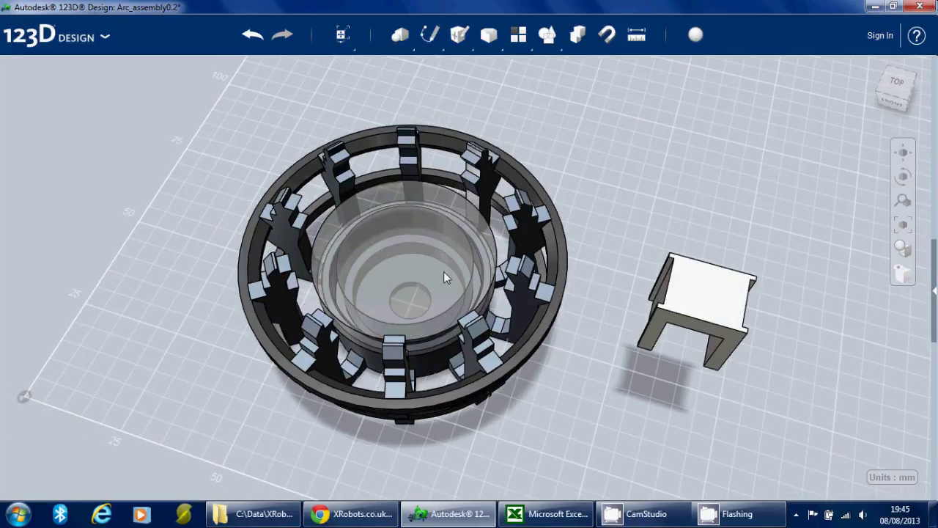
pyautogui.click(433, 259)
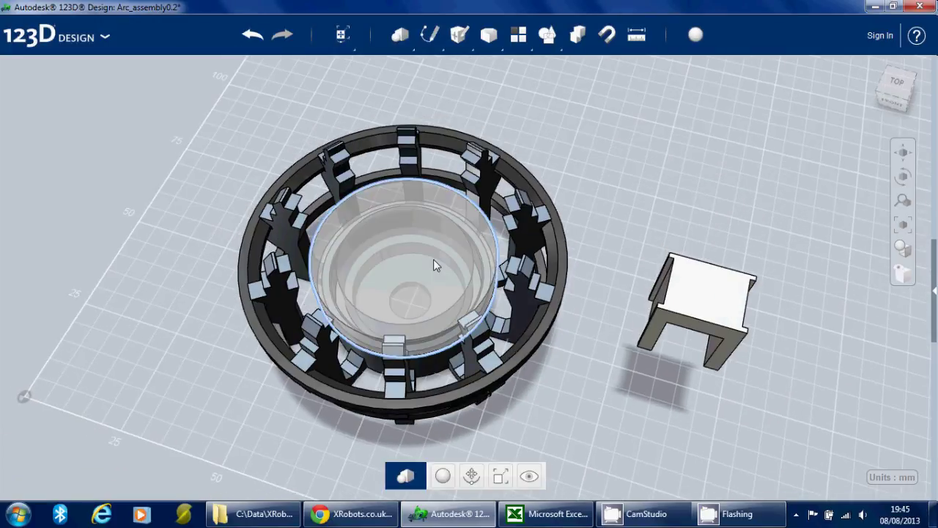
pyautogui.click(529, 476)
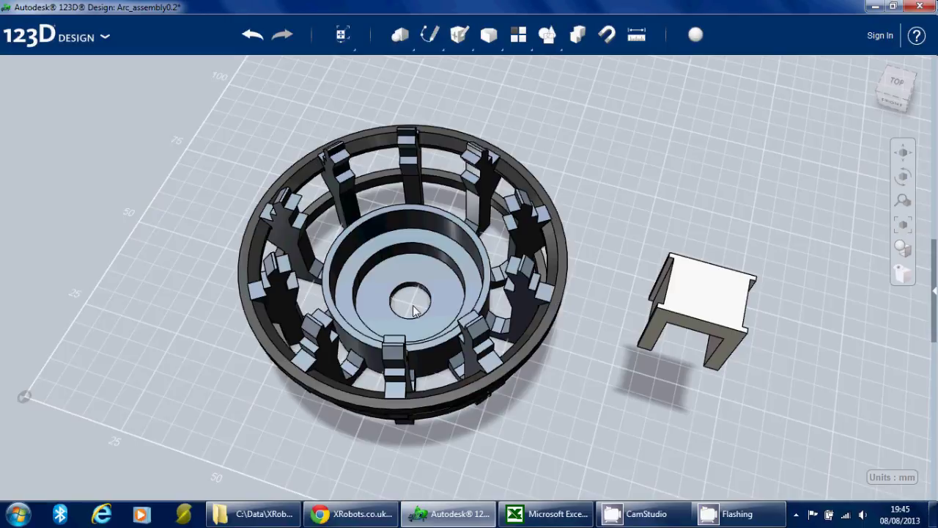
pyautogui.moveTo(573, 388); pyautogui.dragTo(579, 323, button='right')
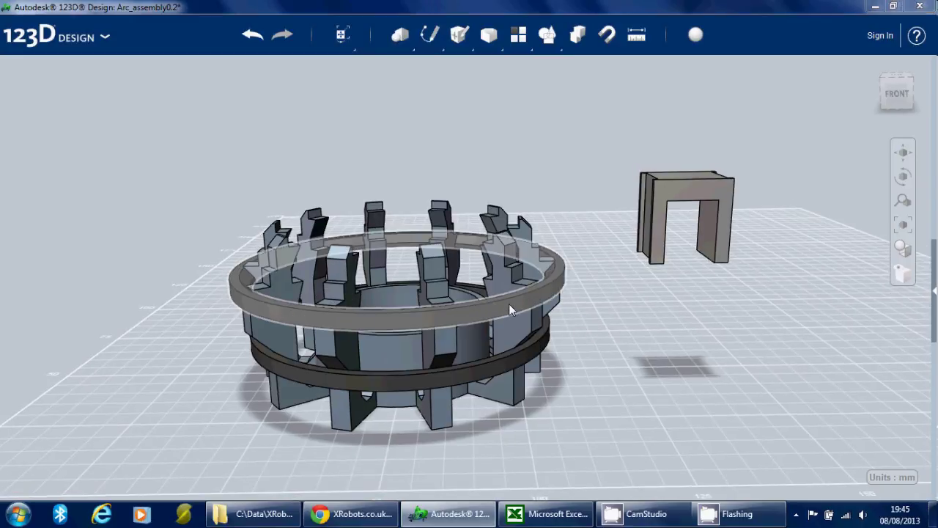
pyautogui.click(509, 305)
pyautogui.click(528, 477)
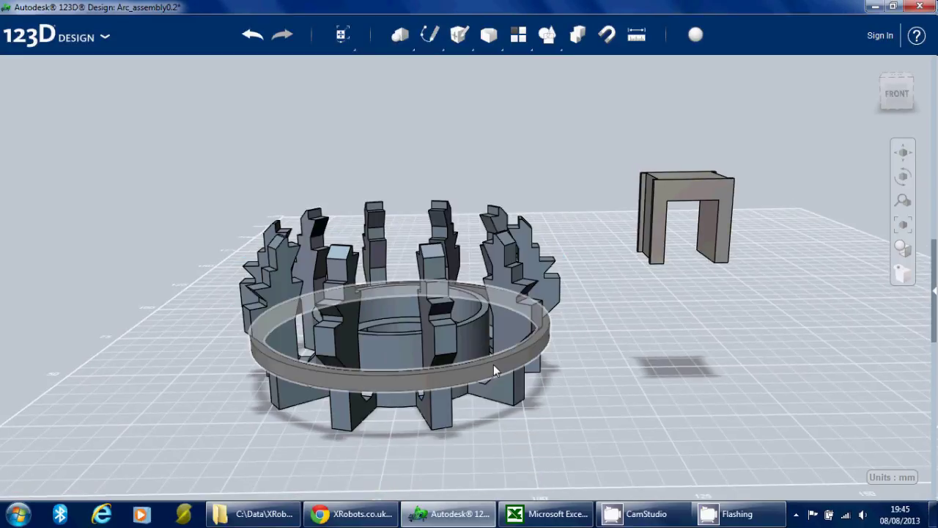
pyautogui.click(493, 364)
pyautogui.click(528, 477)
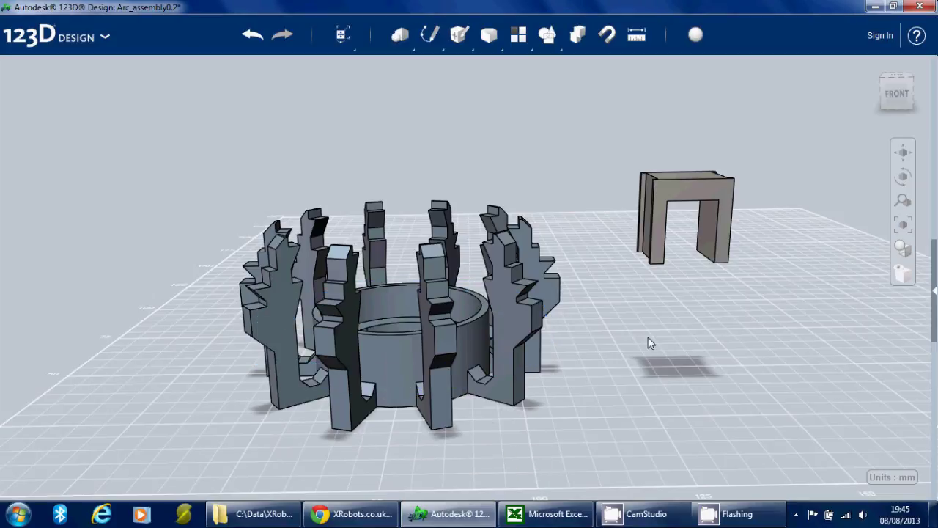
pyautogui.moveTo(647, 342); pyautogui.dragTo(572, 352, button='right')
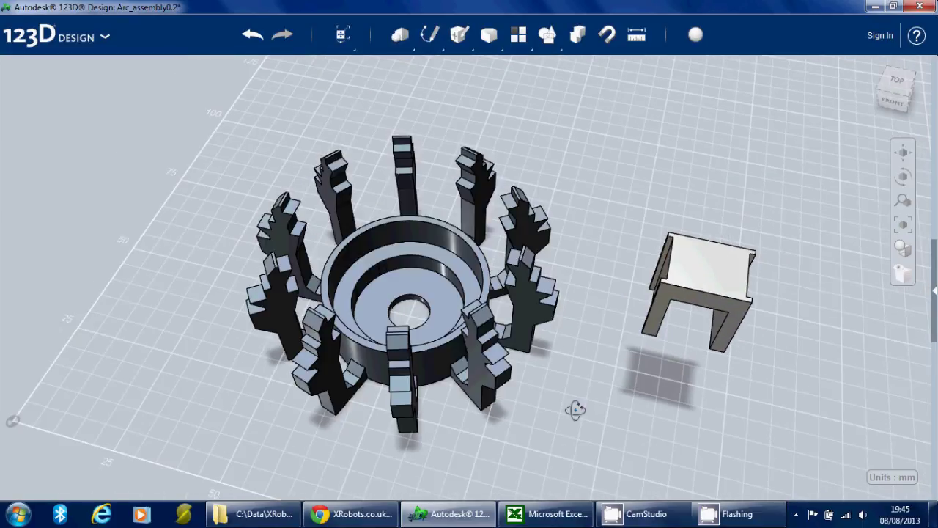
pyautogui.moveTo(575, 409); pyautogui.dragTo(572, 377, button='right')
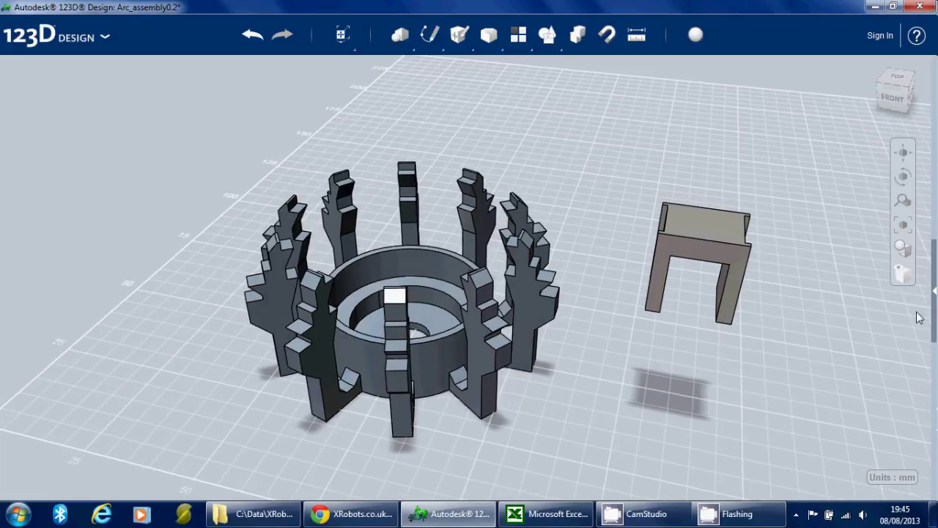
# Show all hidden solids again and drag the inner finned part upward.
pyautogui.click(903, 274)
pyautogui.click(843, 271)
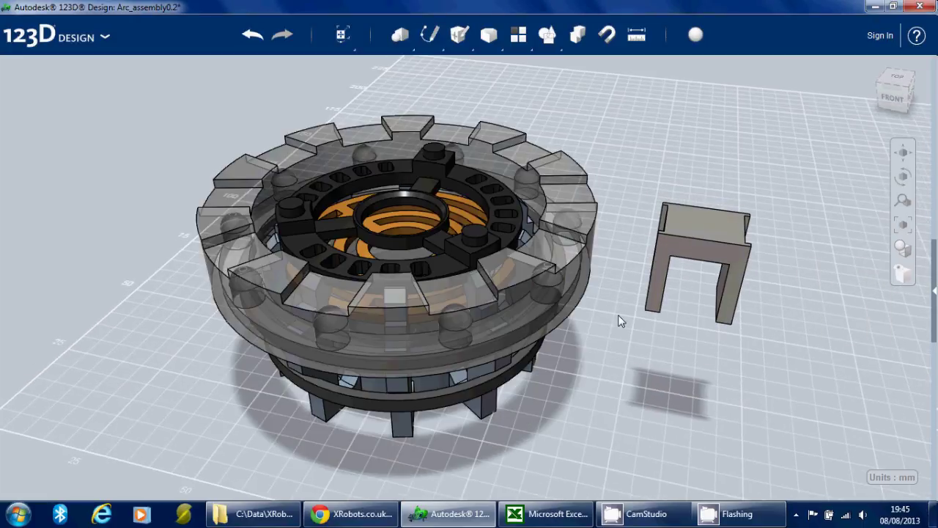
pyautogui.moveTo(614, 318); pyautogui.dragTo(618, 266, button='right')
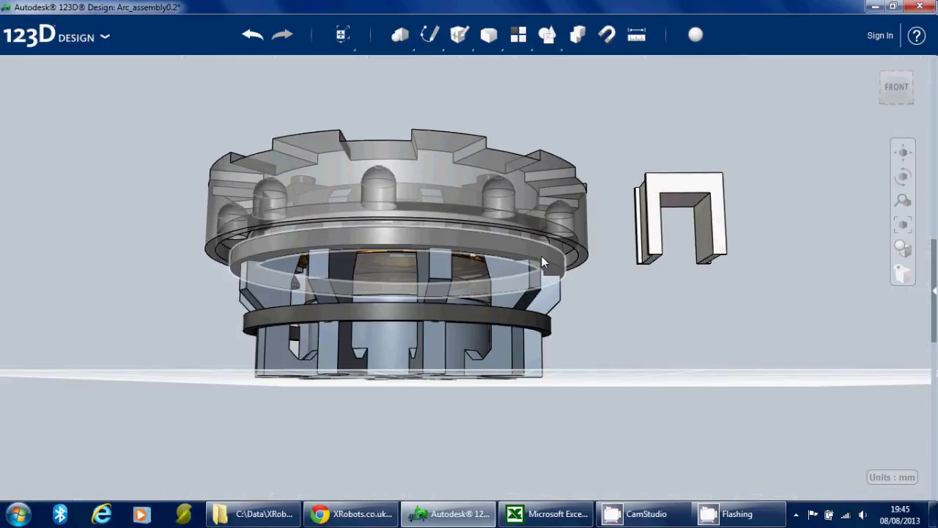
pyautogui.click(542, 262)
pyautogui.moveTo(543, 262); pyautogui.dragTo(522, 241)
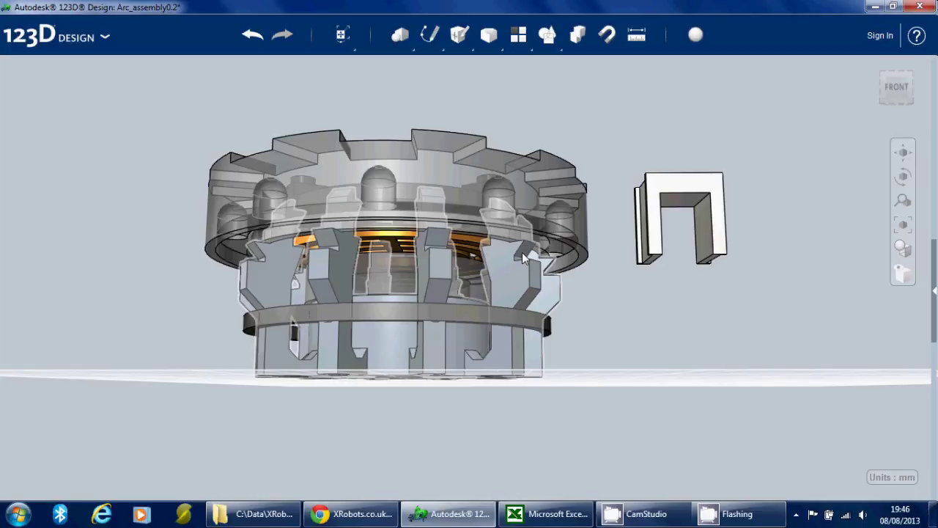
# Hide the top ring and orbit to look down at the concentric core rings.
pyautogui.click(547, 211)
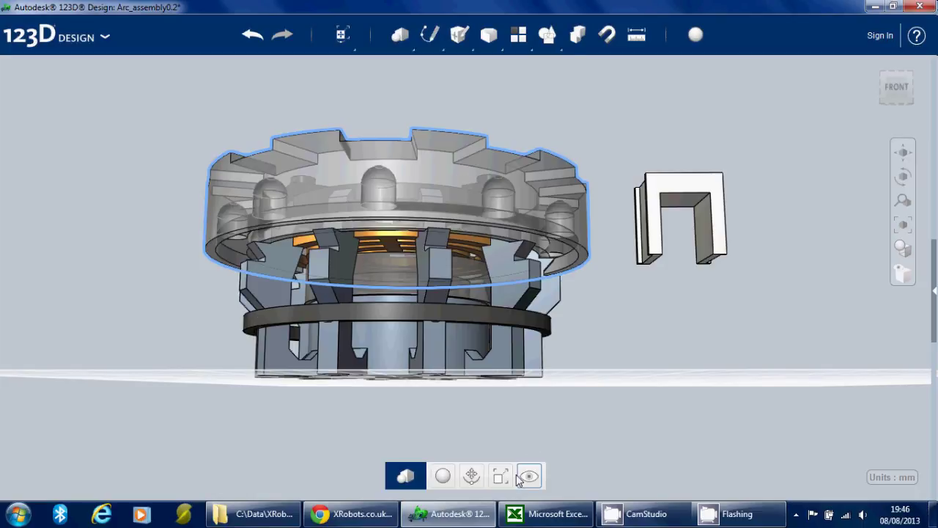
pyautogui.click(528, 477)
pyautogui.moveTo(609, 320); pyautogui.dragTo(506, 219, button='right')
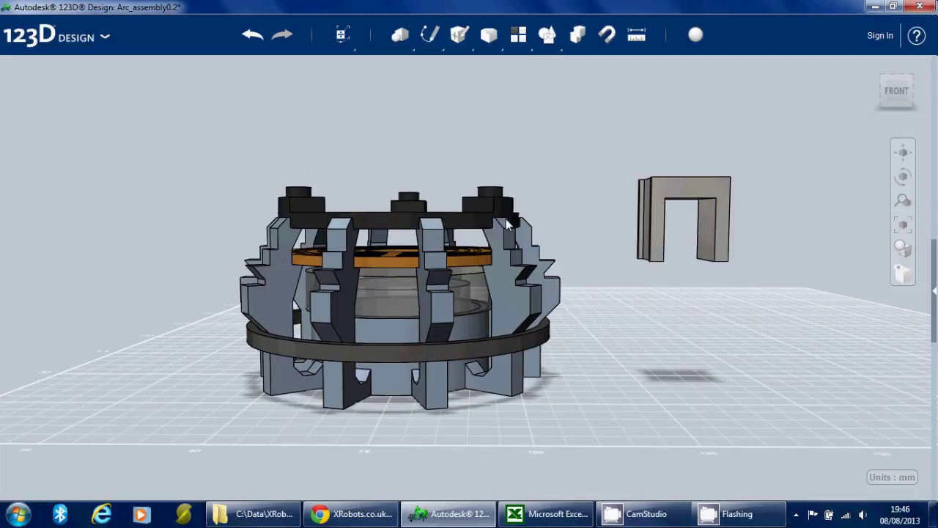
pyautogui.moveTo(609, 335); pyautogui.dragTo(594, 380, button='right')
pyautogui.click(502, 282)
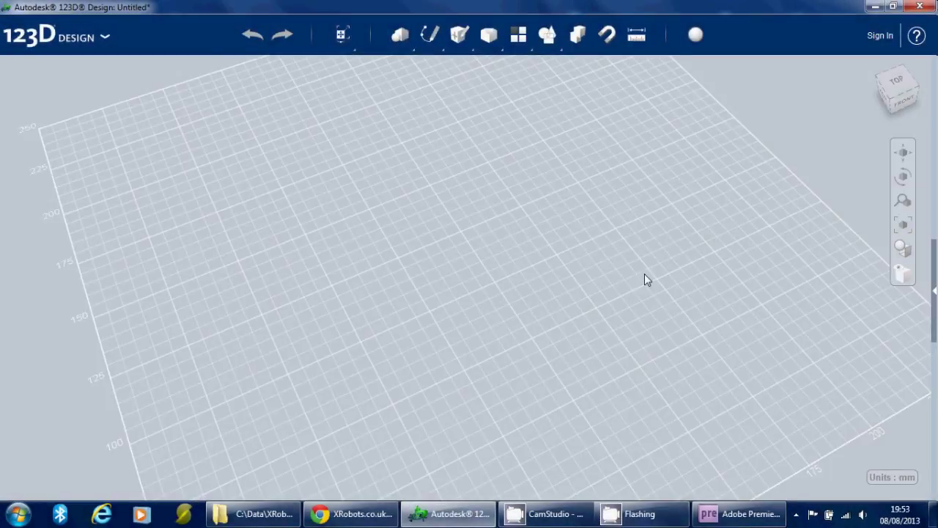
# Place a cylinder with radius 40 and height 15 on the grid.
pyautogui.moveTo(645, 274)
pyautogui.mouseDown(button='right')
pyautogui.moveTo(672, 283)
pyautogui.moveTo(655, 278)
pyautogui.mouseUp(button='right')
pyautogui.moveTo(401, 42)
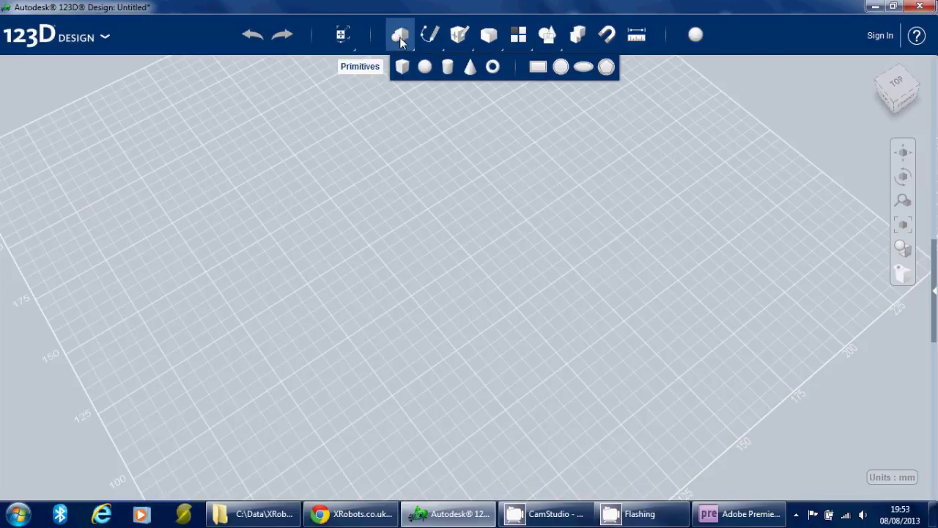
pyautogui.click(448, 67)
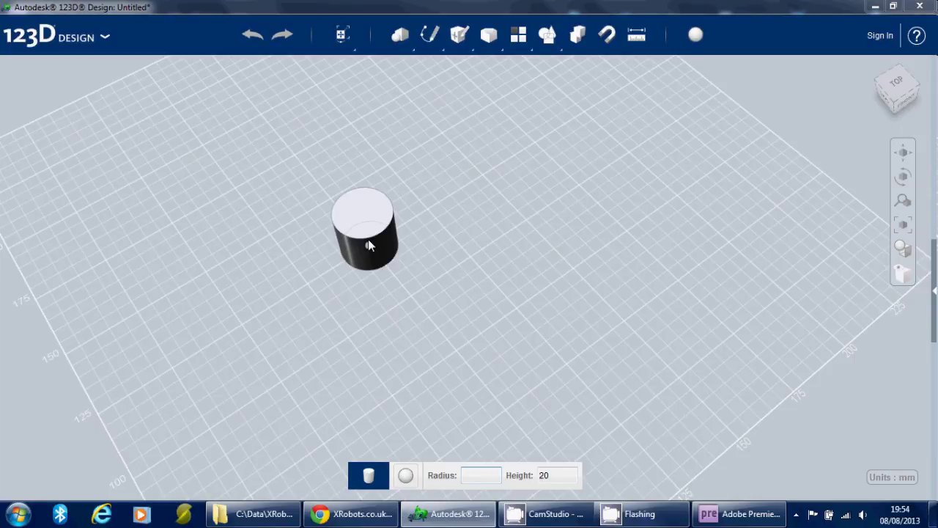
pyautogui.write('40')
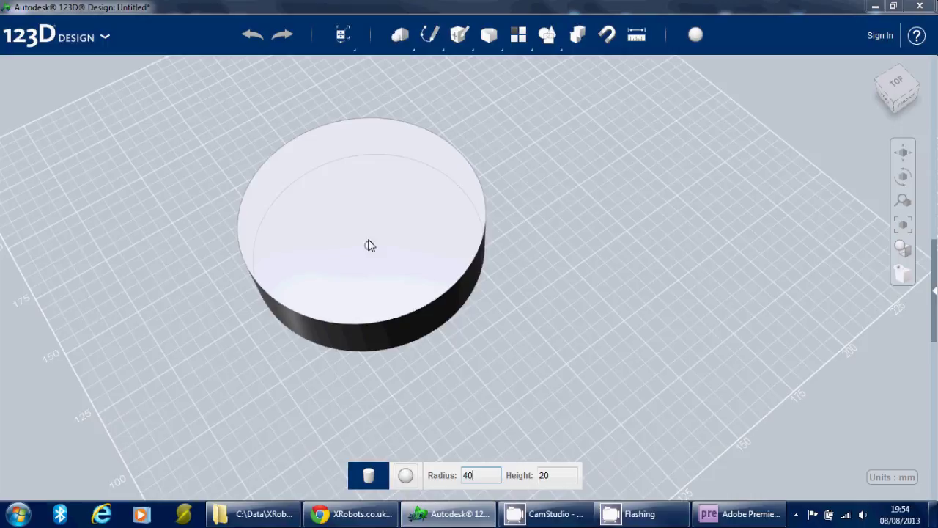
pyautogui.press('Tab')
pyautogui.write('15')
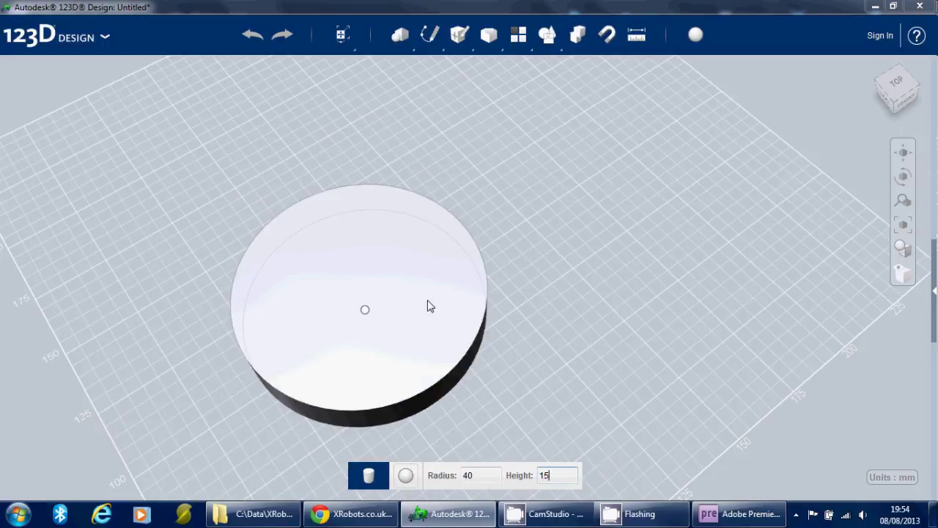
pyautogui.click(409, 291)
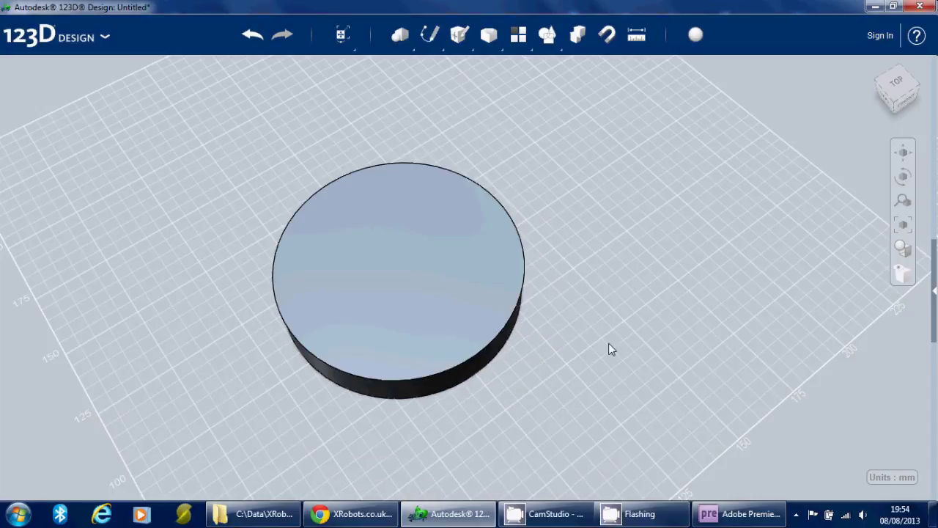
# Orbit and fit the view until the cylinder's top face is in view.
pyautogui.moveTo(608, 347); pyautogui.dragTo(867, 229, button='right')
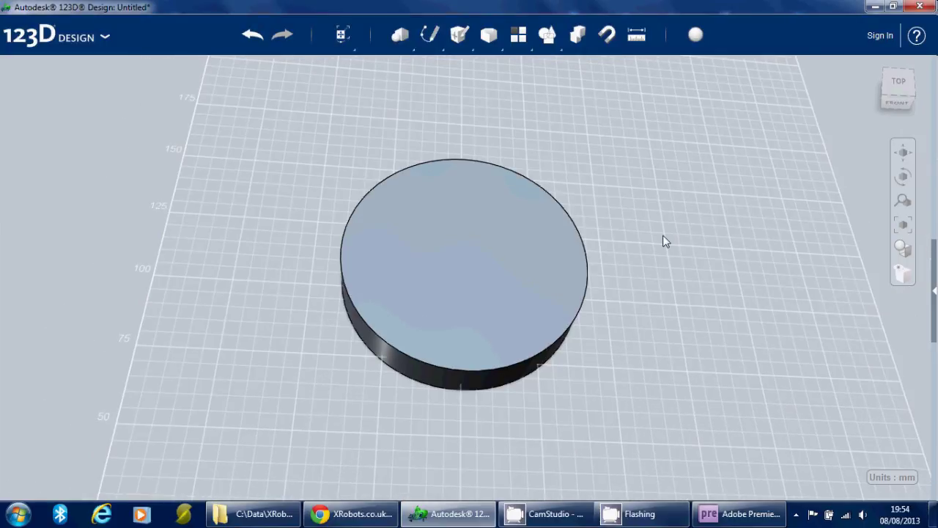
pyautogui.moveTo(666, 294)
pyautogui.mouseDown(button='right')
pyautogui.moveTo(651, 274)
pyautogui.moveTo(650, 294)
pyautogui.mouseUp(button='right')
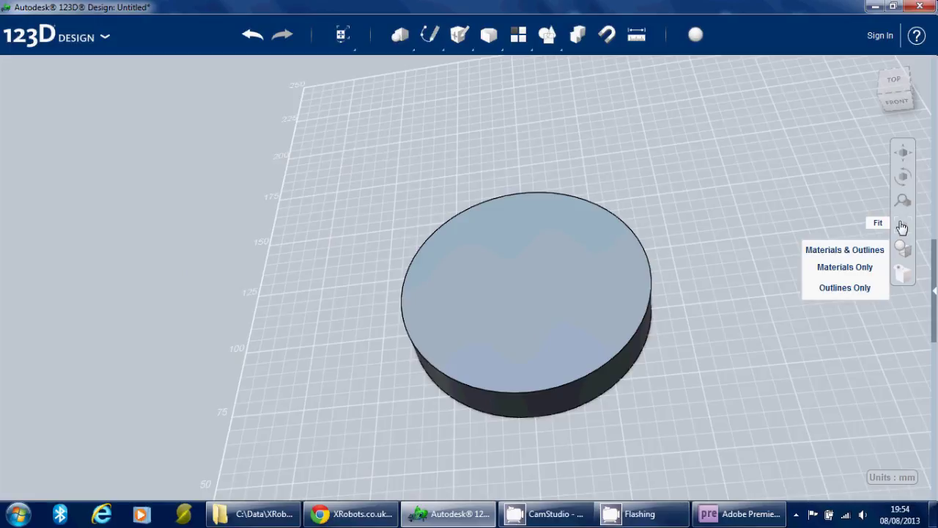
pyautogui.click(906, 231)
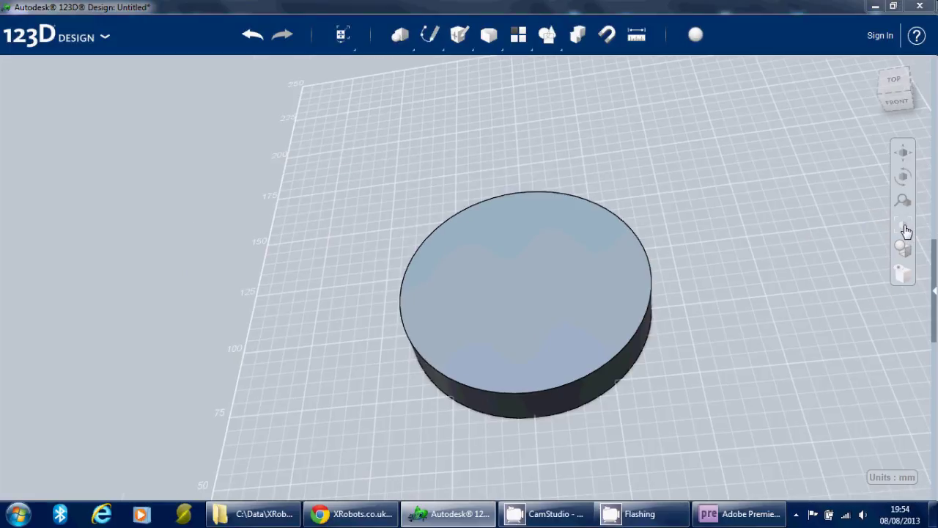
pyautogui.moveTo(831, 272); pyautogui.dragTo(737, 206, button='right')
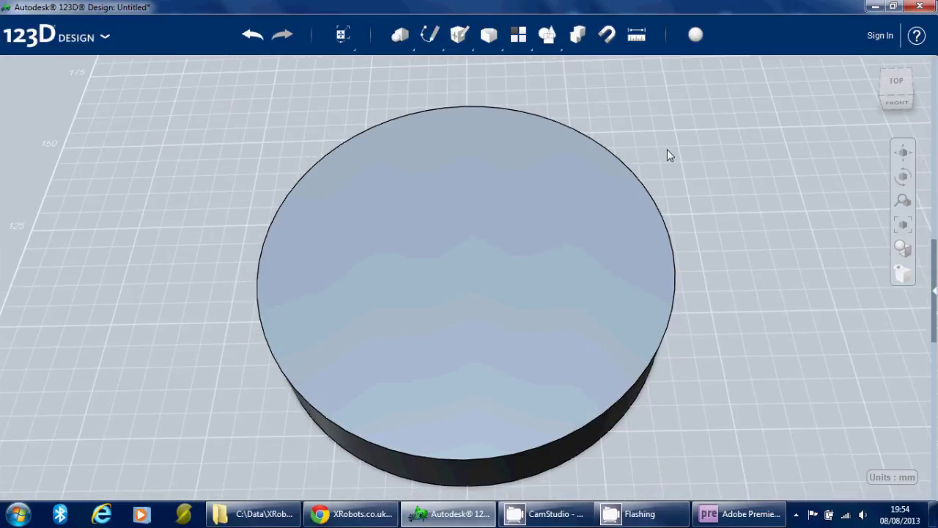
pyautogui.moveTo(667, 151); pyautogui.dragTo(693, 214, button='right')
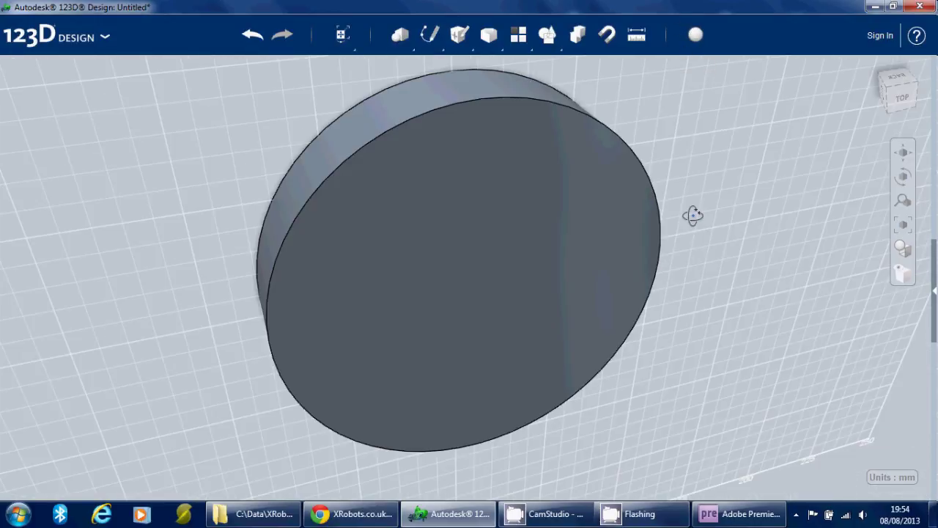
pyautogui.moveTo(681, 132)
pyautogui.mouseDown(button='right')
pyautogui.moveTo(704, 314)
pyautogui.moveTo(711, 308)
pyautogui.moveTo(691, 130)
pyautogui.moveTo(725, 259)
pyautogui.moveTo(723, 167)
pyautogui.moveTo(725, 184)
pyautogui.moveTo(791, 225)
pyautogui.mouseUp(button='right')
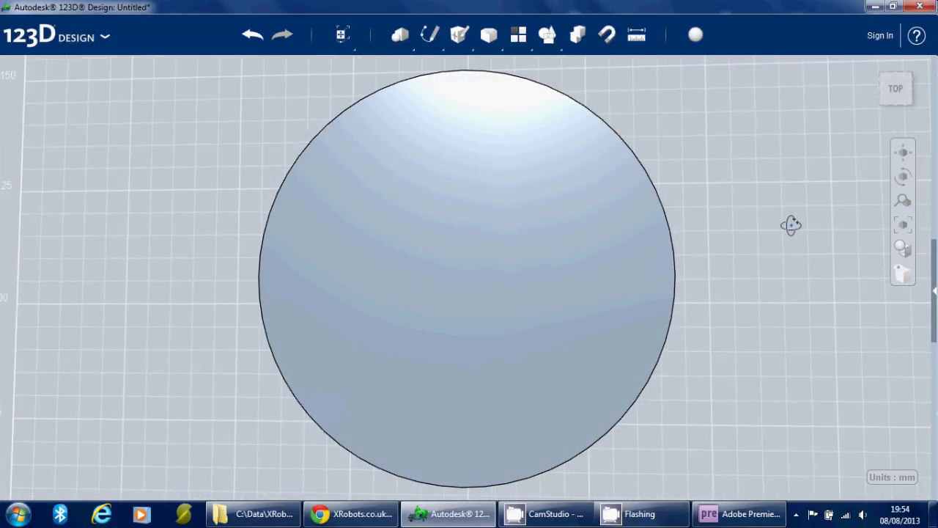
# Draw a circle on the cylinder's top face at its centre, fixed at 60 mm diameter.
pyautogui.moveTo(430, 34)
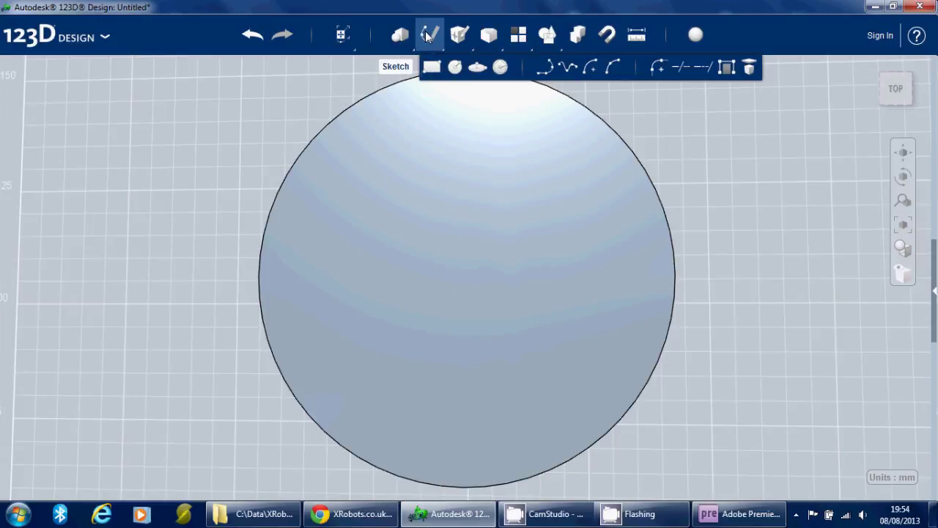
pyautogui.click(454, 70)
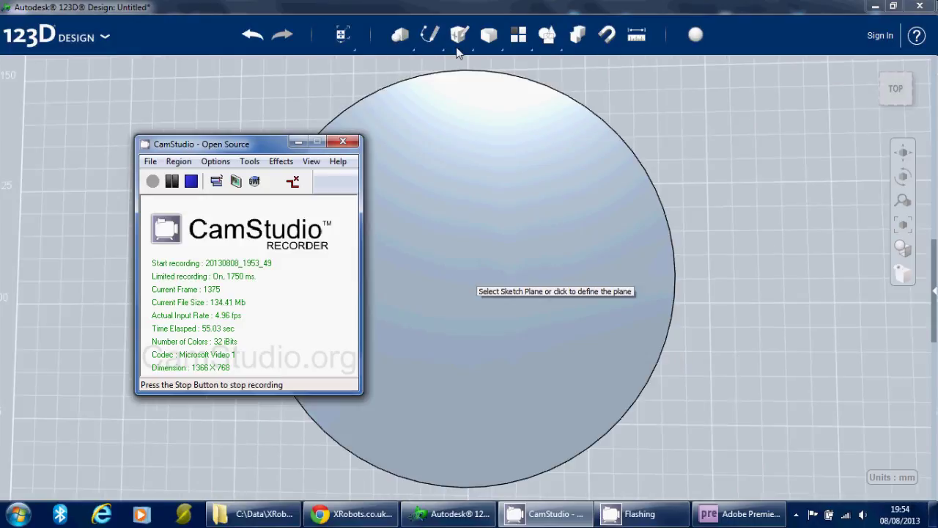
pyautogui.moveTo(429, 34)
pyautogui.click(442, 69)
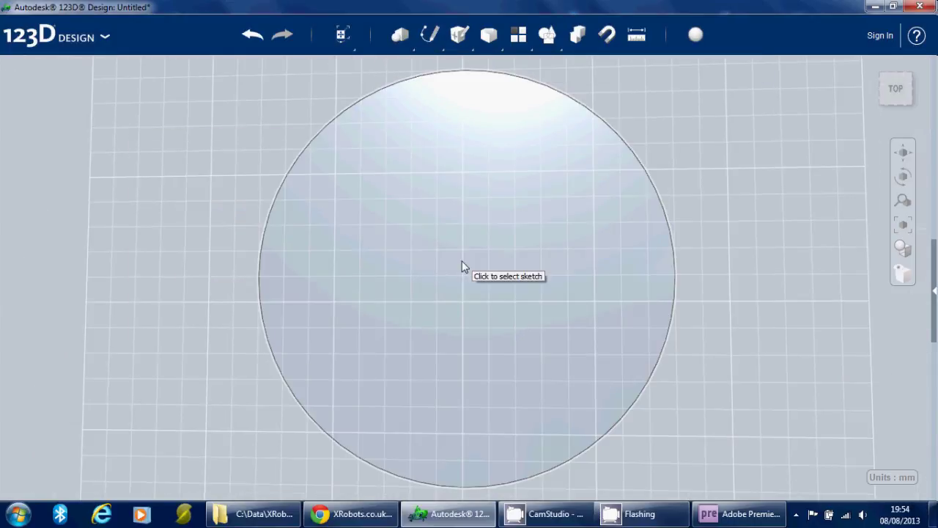
pyautogui.click(462, 260)
pyautogui.click(461, 275)
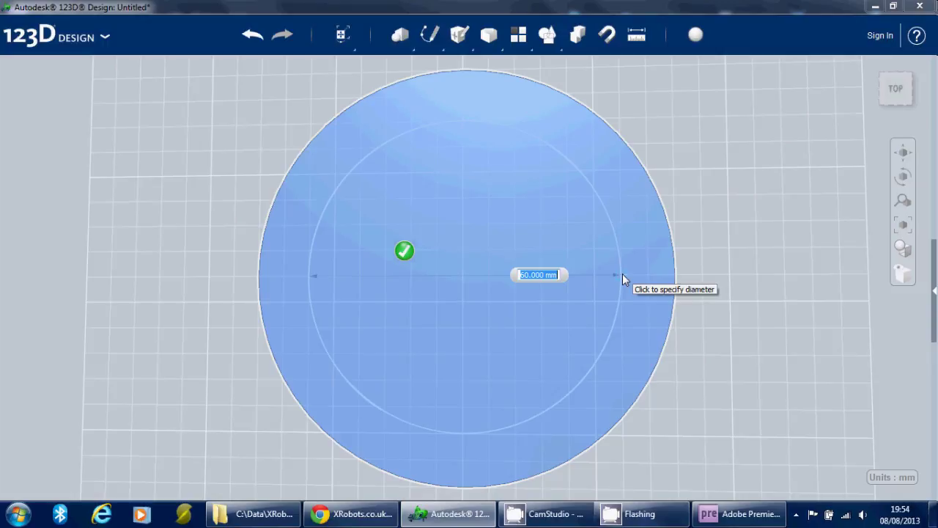
pyautogui.click(622, 273)
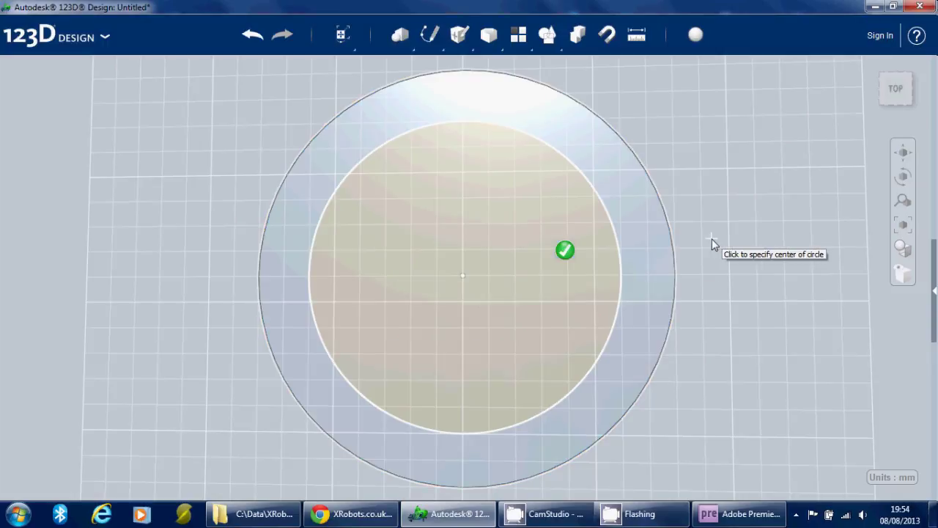
pyautogui.click(565, 250)
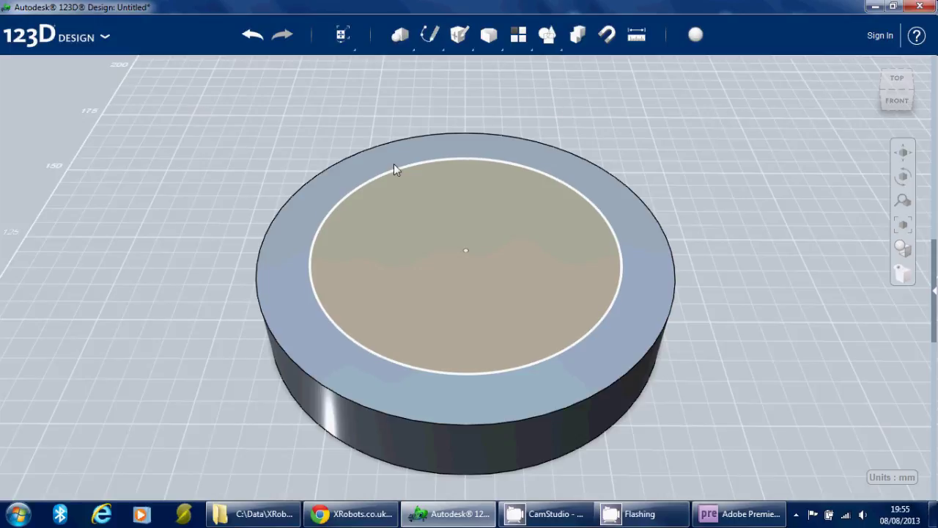
# Split the cylinder solid along the sketched 60 mm circle.
pyautogui.moveTo(489, 34)
pyautogui.click(651, 68)
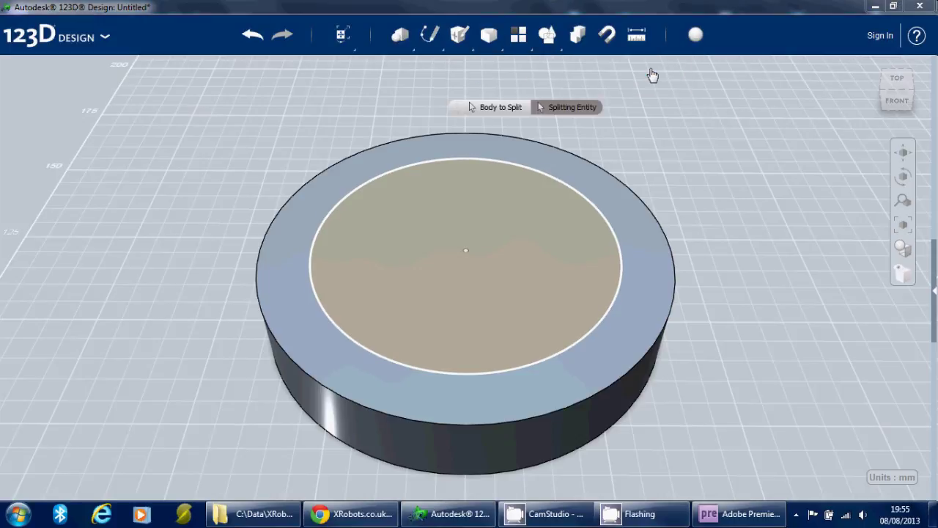
pyautogui.moveTo(550, 50)
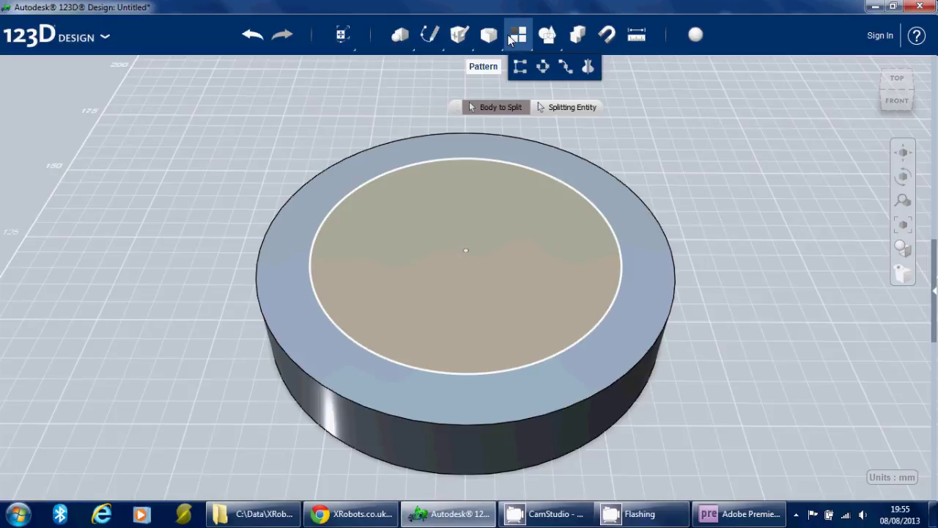
pyautogui.moveTo(493, 38)
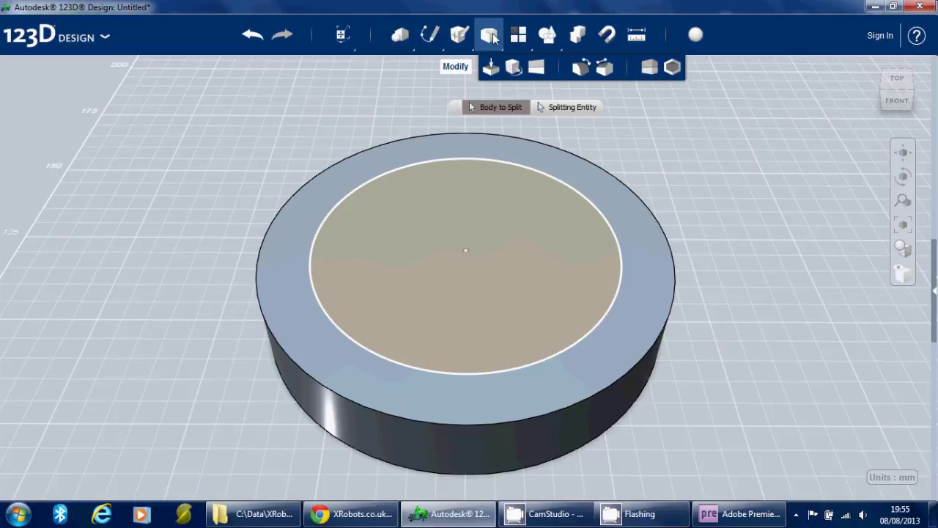
pyautogui.click(650, 68)
pyautogui.click(562, 165)
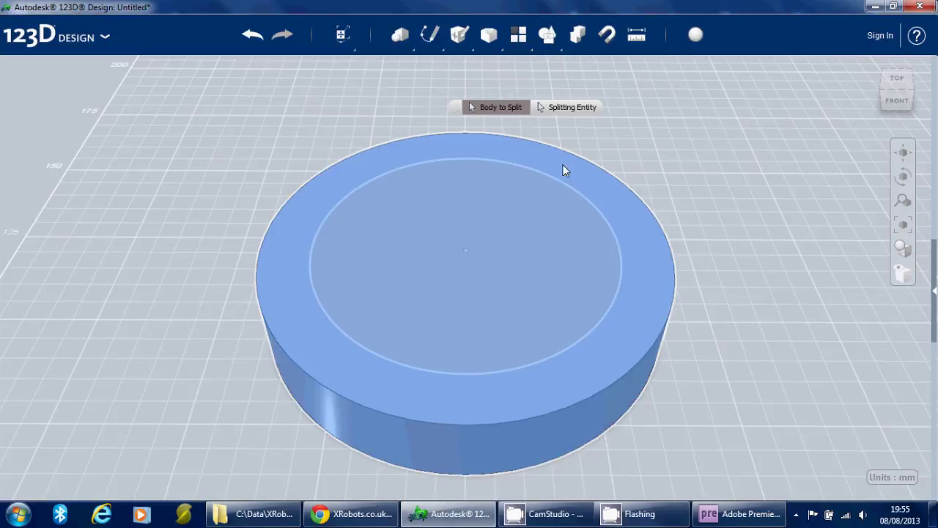
pyautogui.click(573, 107)
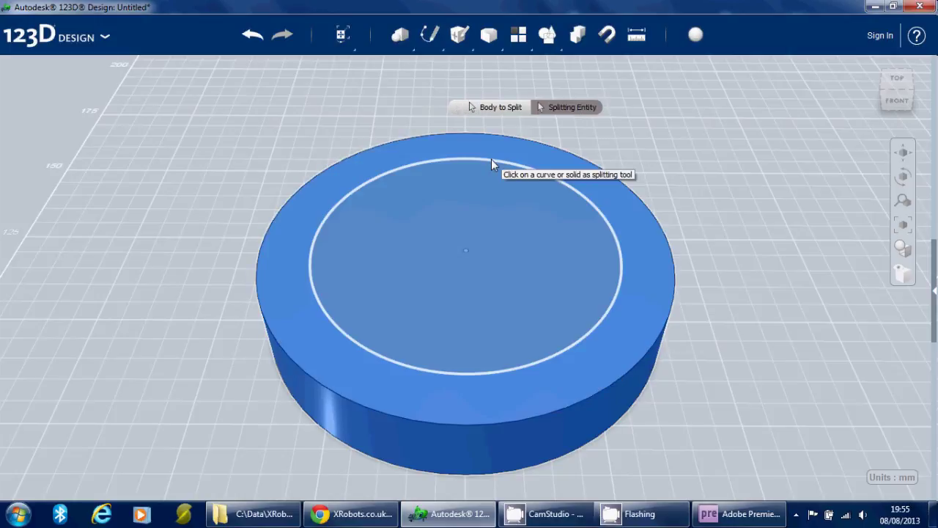
pyautogui.click(491, 159)
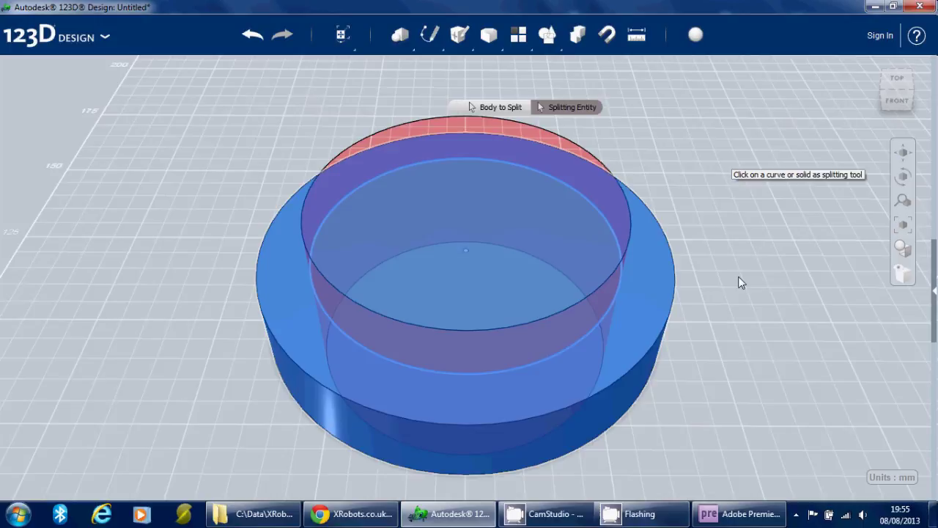
pyautogui.moveTo(738, 278); pyautogui.dragTo(730, 296, button='right')
pyautogui.click(732, 217)
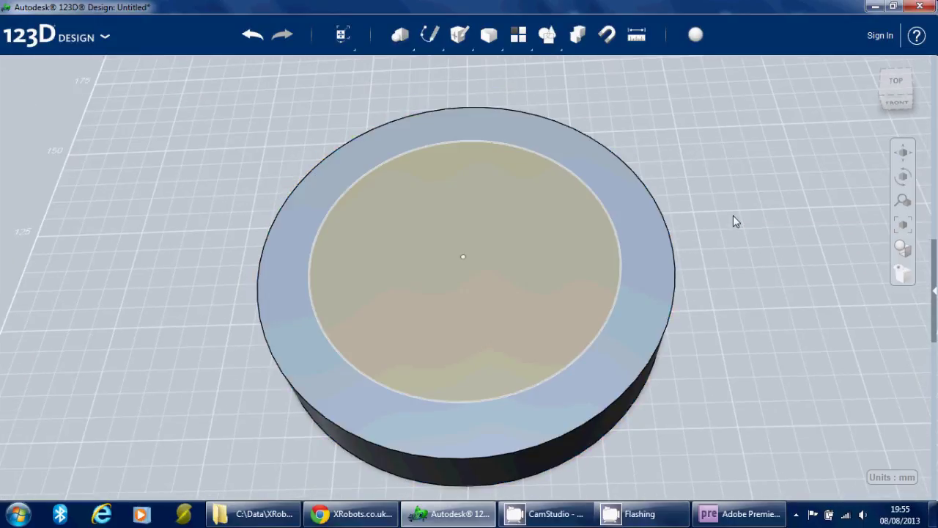
# Delete the inner core piece, leaving only the hollow ring.
pyautogui.click(501, 220)
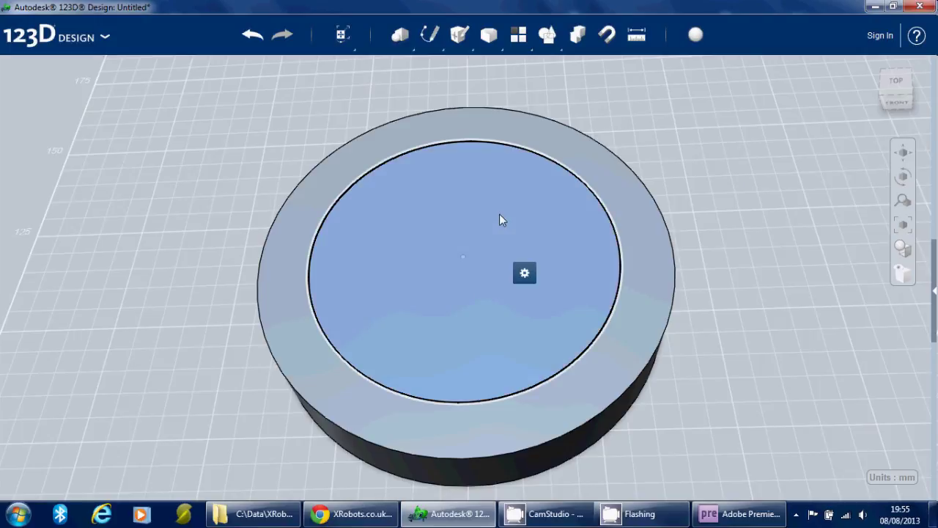
pyautogui.press('Delete')
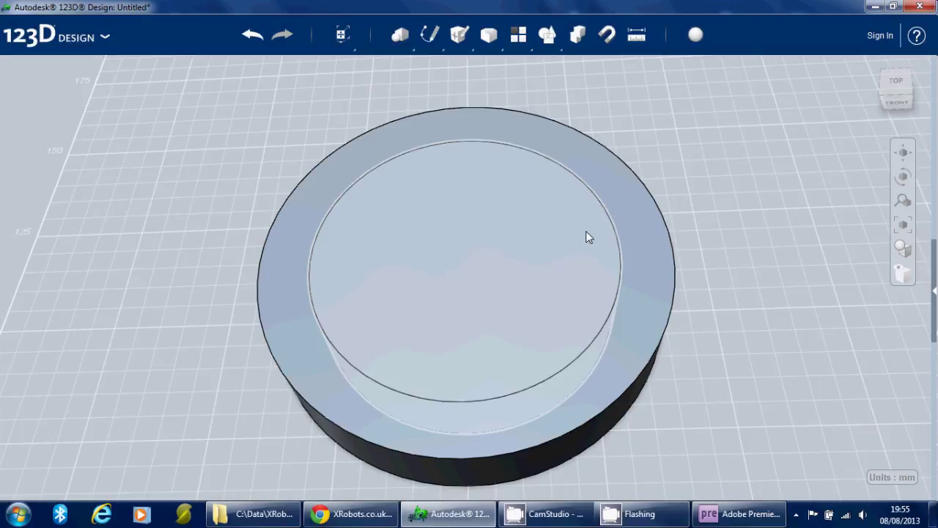
pyautogui.click(484, 220)
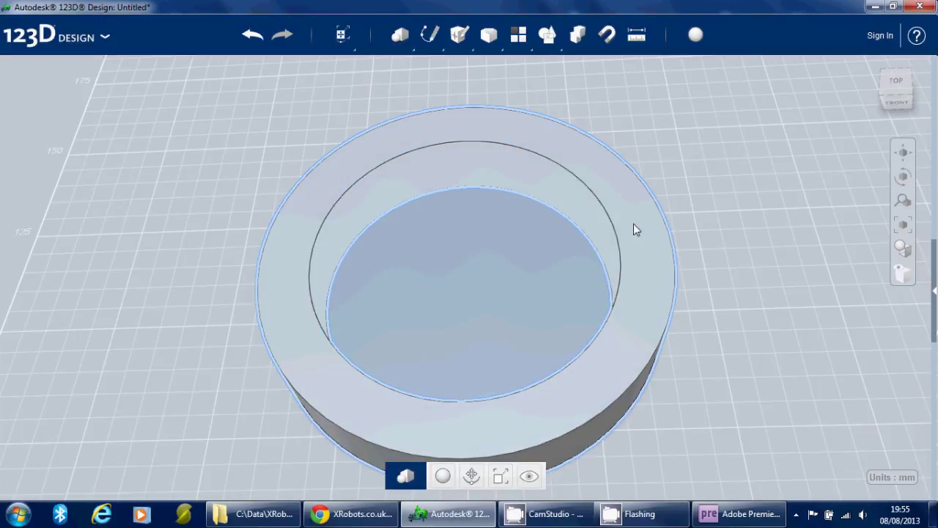
pyautogui.click(512, 240)
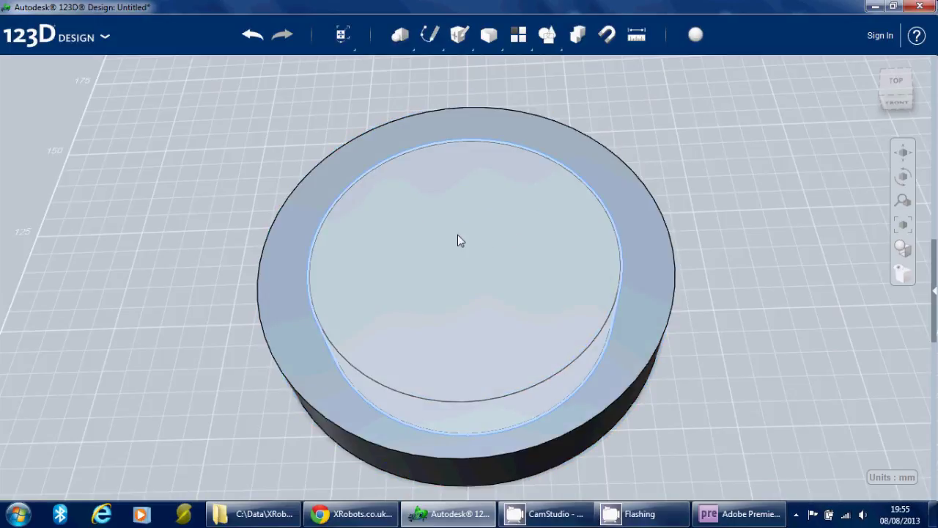
pyautogui.press('Delete')
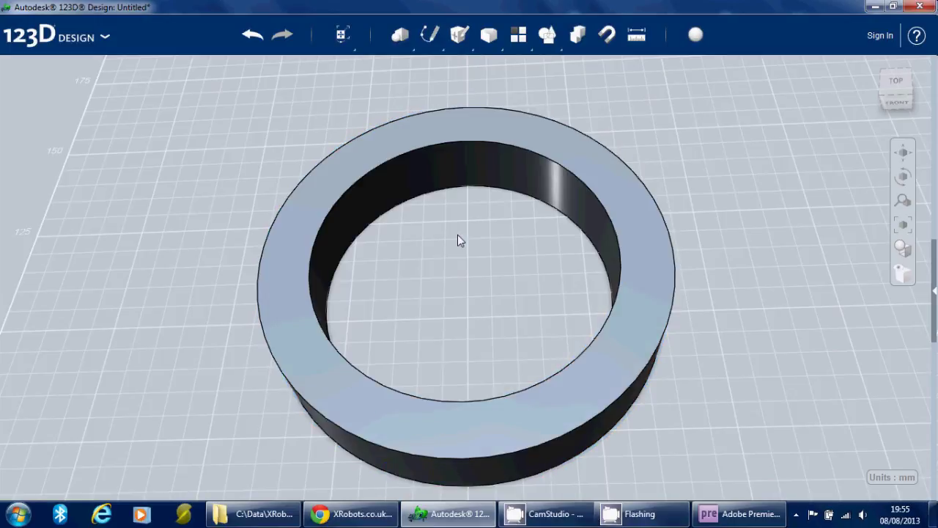
# Orbit, zoom out and return to looking straight down on the hollow ring.
pyautogui.moveTo(736, 182); pyautogui.dragTo(711, 203, button='right')
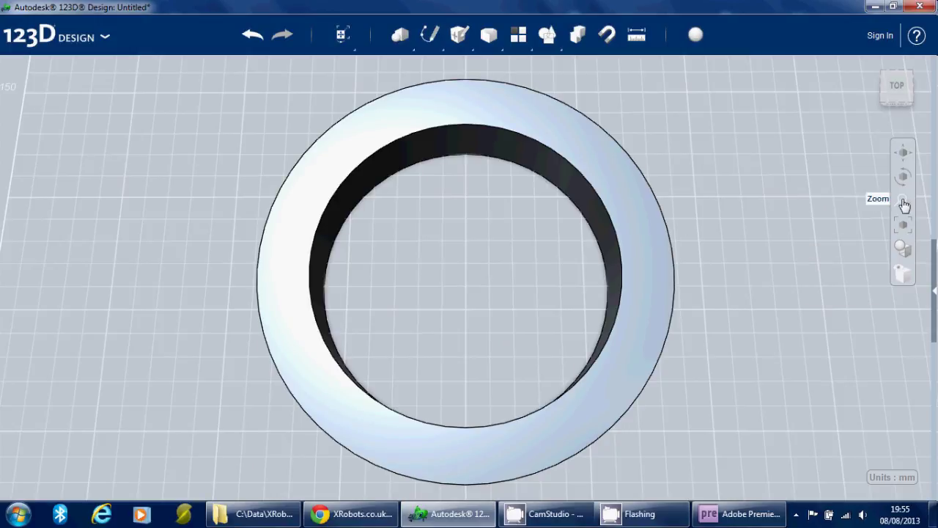
pyautogui.click(904, 206)
pyautogui.moveTo(726, 234); pyautogui.dragTo(728, 227)
pyautogui.moveTo(683, 154)
pyautogui.mouseDown(button='right')
pyautogui.moveTo(681, 168)
pyautogui.moveTo(681, 122)
pyautogui.moveTo(683, 164)
pyautogui.mouseUp(button='right')
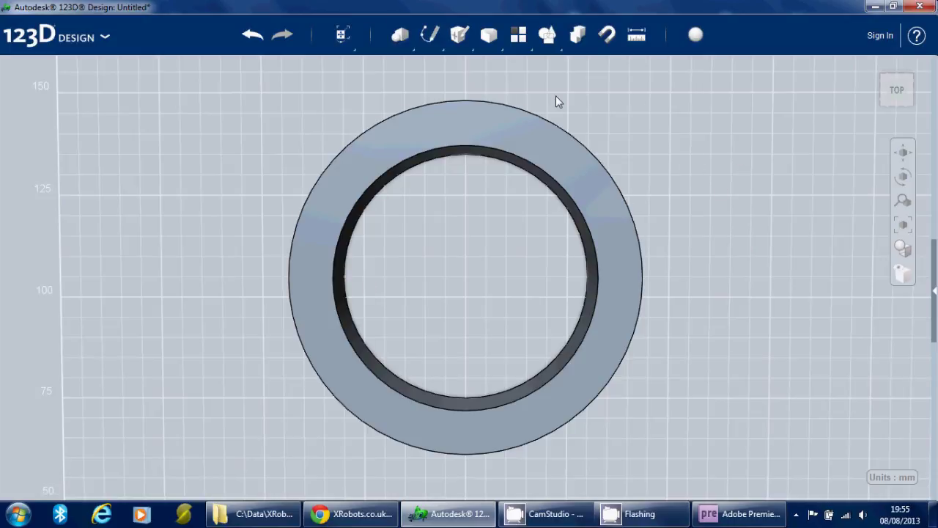
# Draw a narrow sketch rectangle crossing the ring's full width at its top edge.
pyautogui.moveTo(427, 38)
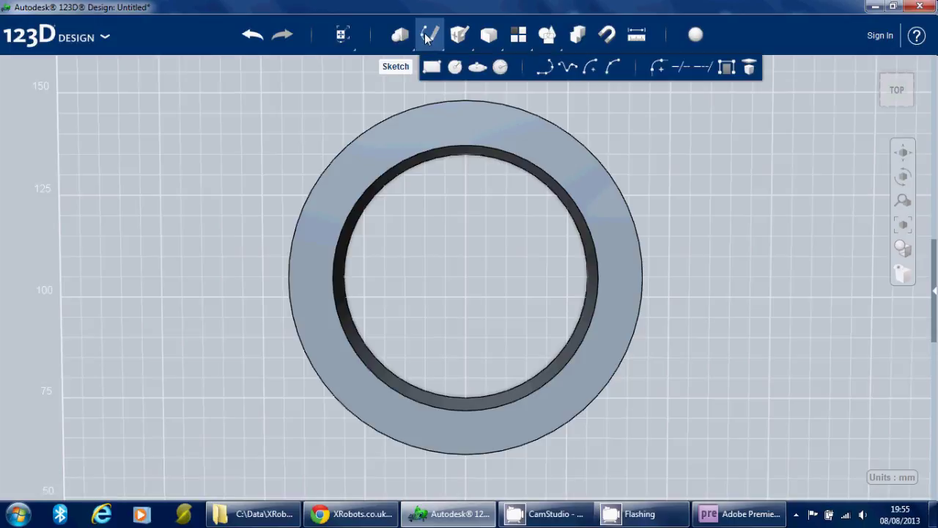
pyautogui.click(449, 98)
pyautogui.click(489, 176)
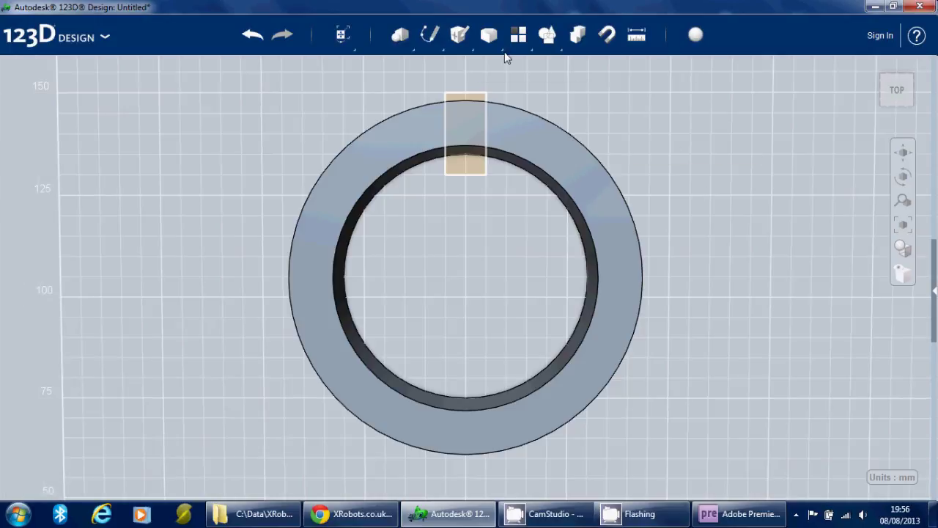
pyautogui.moveTo(489, 34)
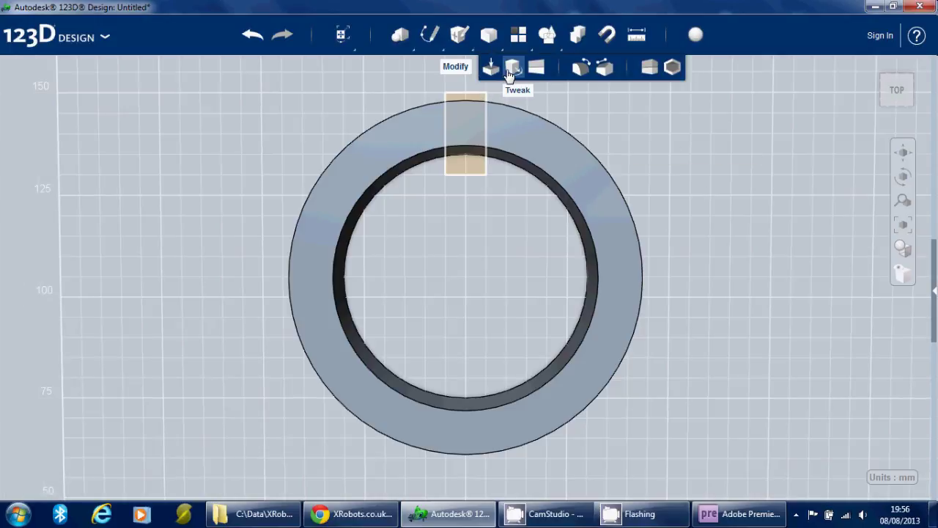
# Split the ring's top face with the small rectangle, then select the ring to check the cut segment.
pyautogui.click(538, 69)
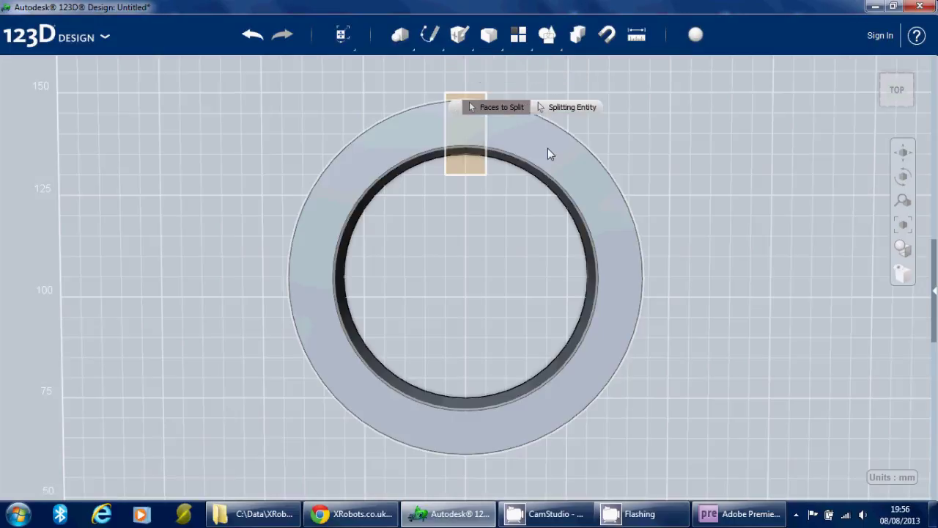
pyautogui.click(533, 141)
pyautogui.click(563, 107)
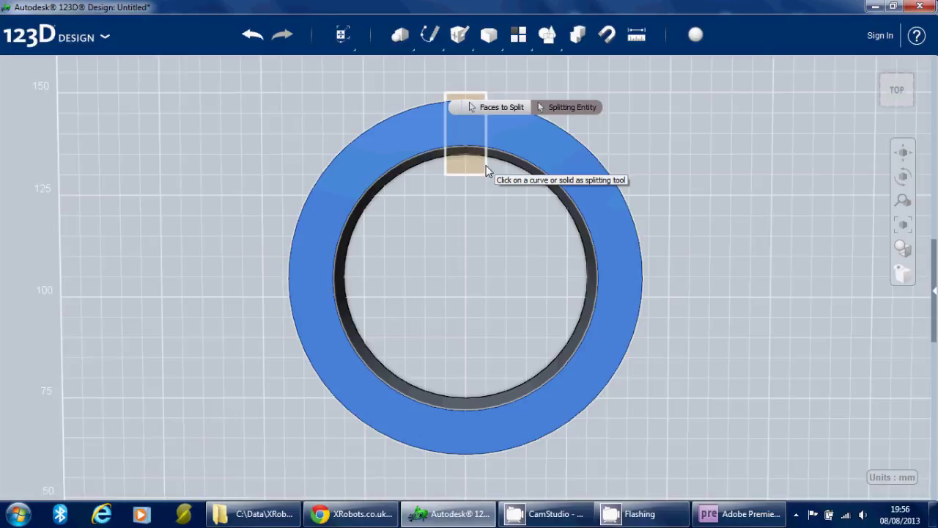
pyautogui.click(487, 171)
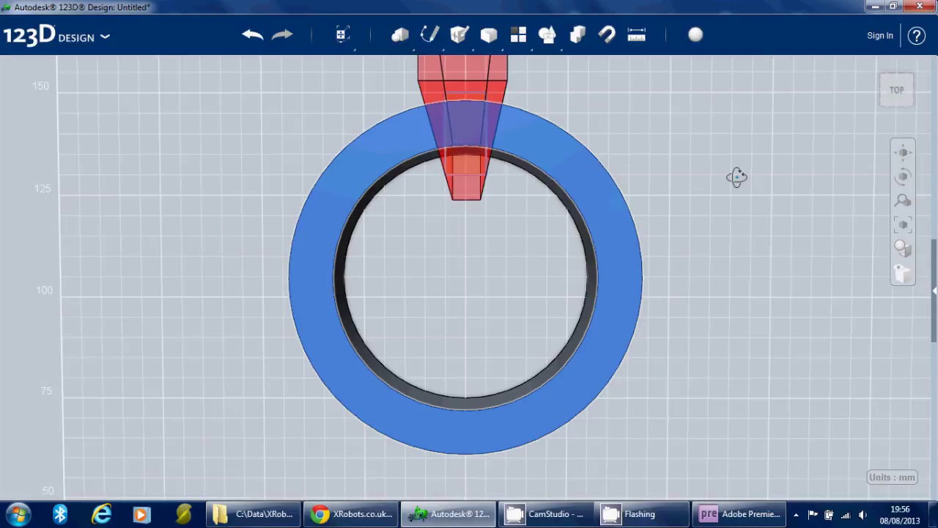
pyautogui.moveTo(733, 178)
pyautogui.mouseDown(button='right')
pyautogui.moveTo(730, 126)
pyautogui.moveTo(733, 183)
pyautogui.mouseUp(button='right')
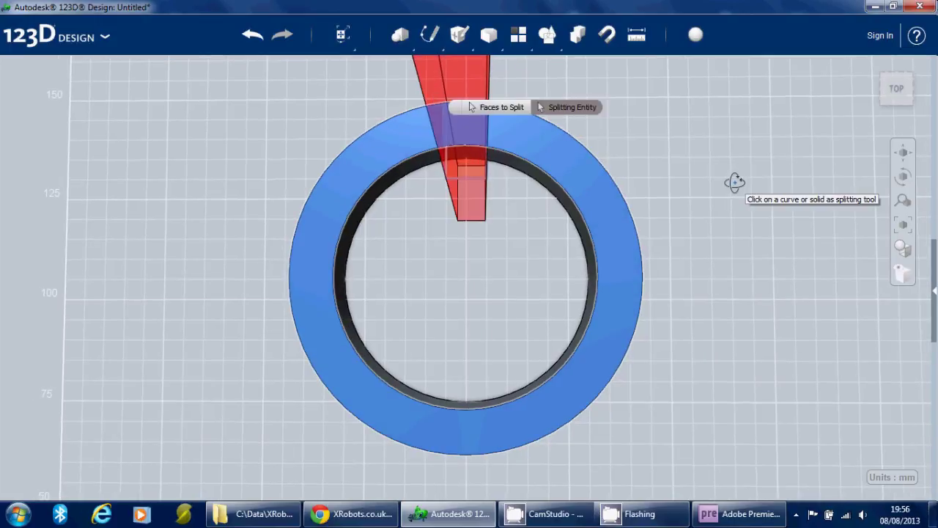
pyautogui.press('Return')
pyautogui.moveTo(734, 179); pyautogui.dragTo(711, 176, button='right')
pyautogui.click(460, 126)
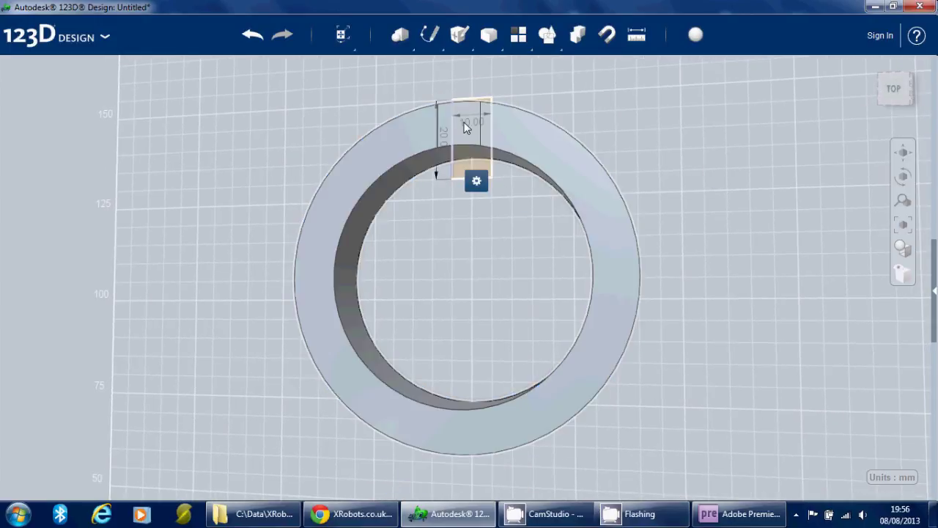
pyautogui.click(459, 126)
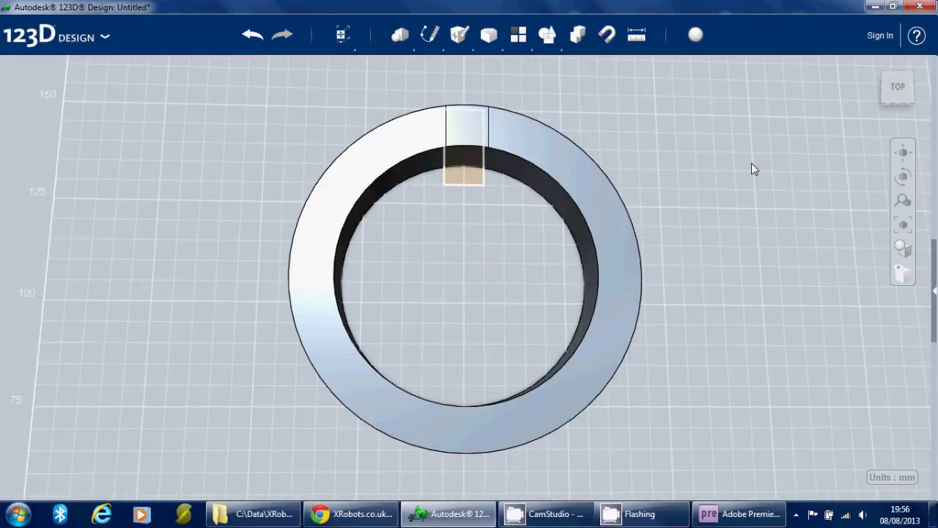
# Press/Pull the small split-off top segment -3 mm into the ring to form a notch.
pyautogui.click(473, 126)
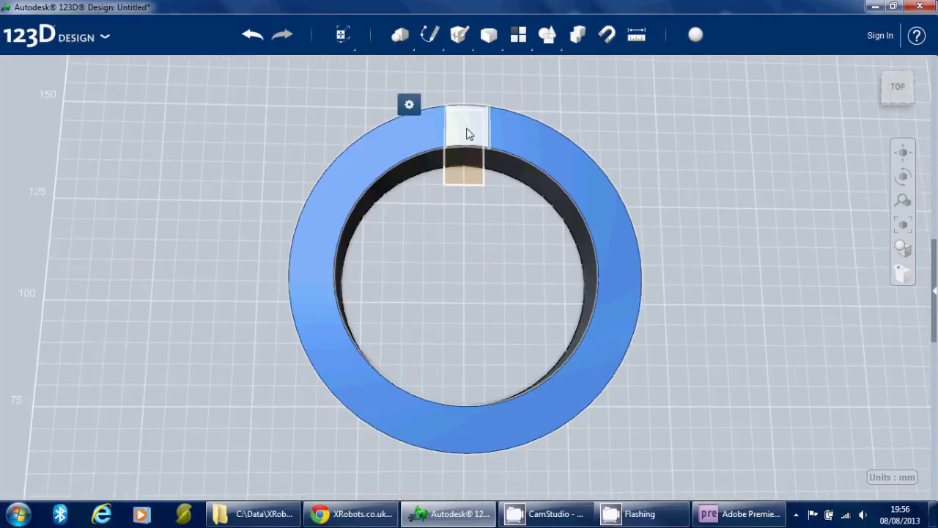
pyautogui.click(468, 129)
pyautogui.moveTo(491, 188)
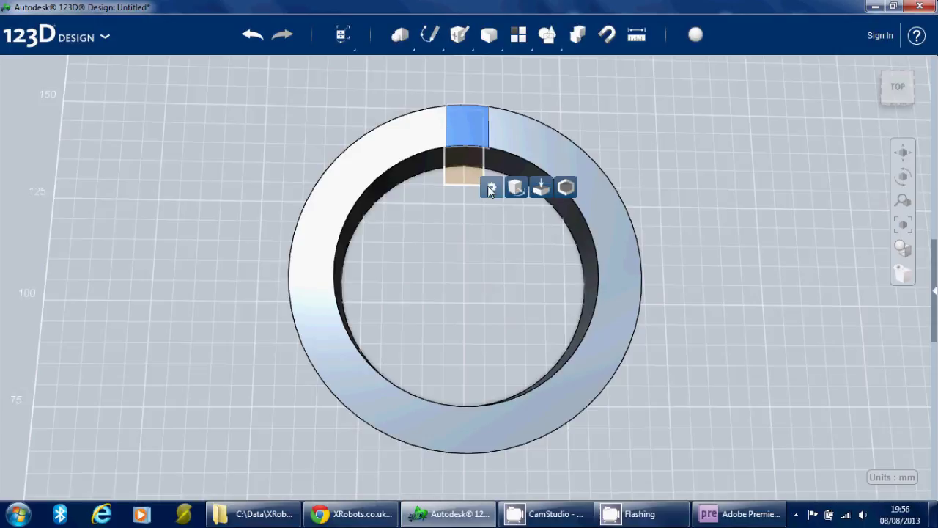
pyautogui.click(527, 145)
pyautogui.moveTo(551, 204)
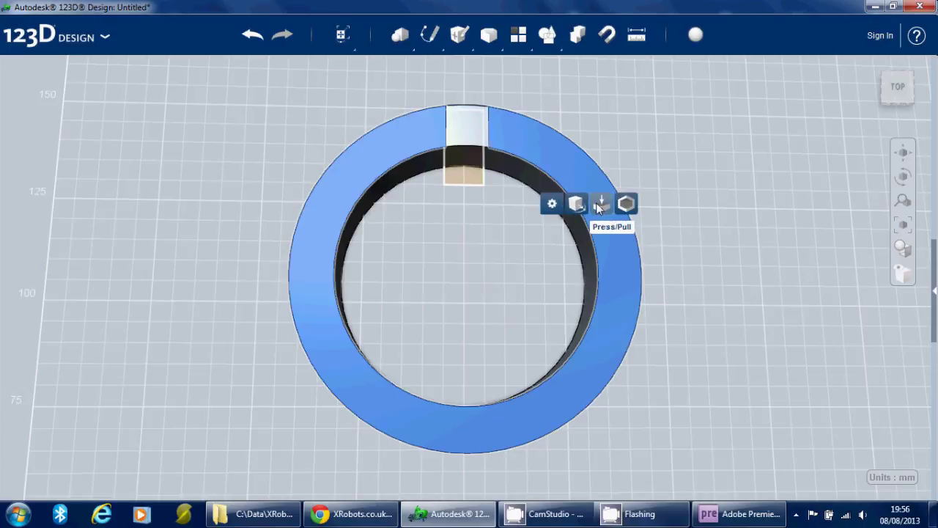
pyautogui.click(468, 128)
pyautogui.moveTo(493, 187)
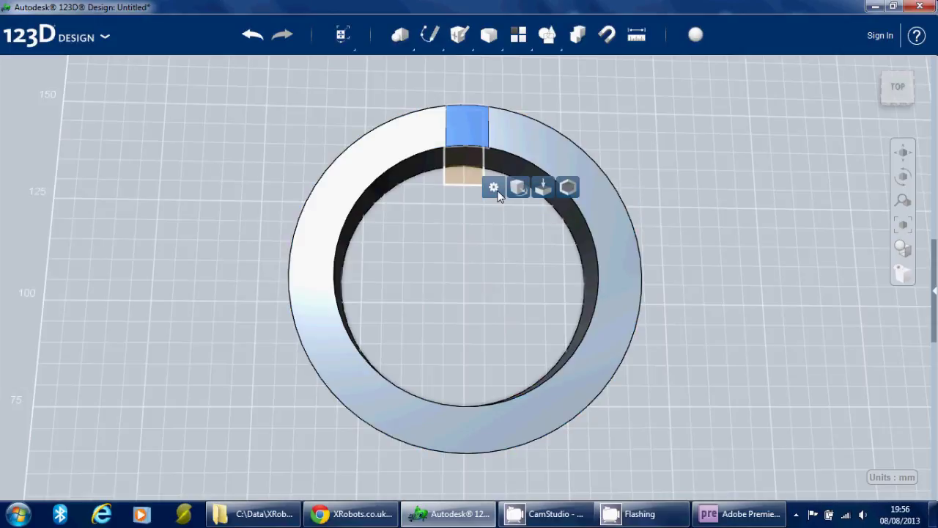
pyautogui.click(543, 190)
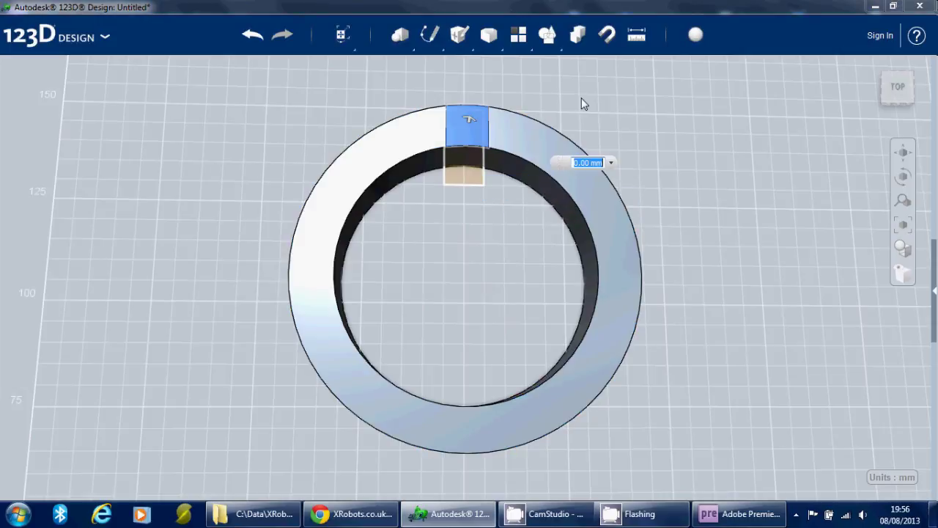
pyautogui.write('-3')
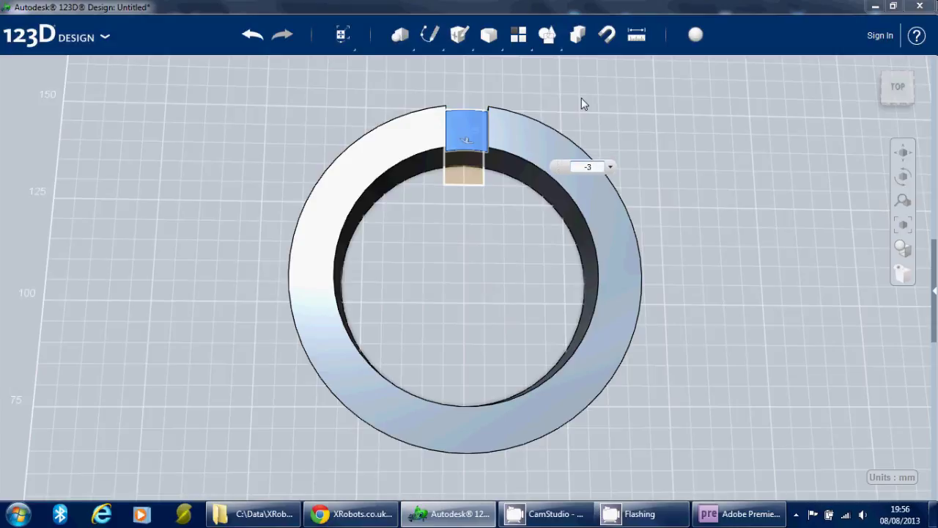
pyautogui.press('Return')
pyautogui.moveTo(642, 196); pyautogui.dragTo(674, 210, button='right')
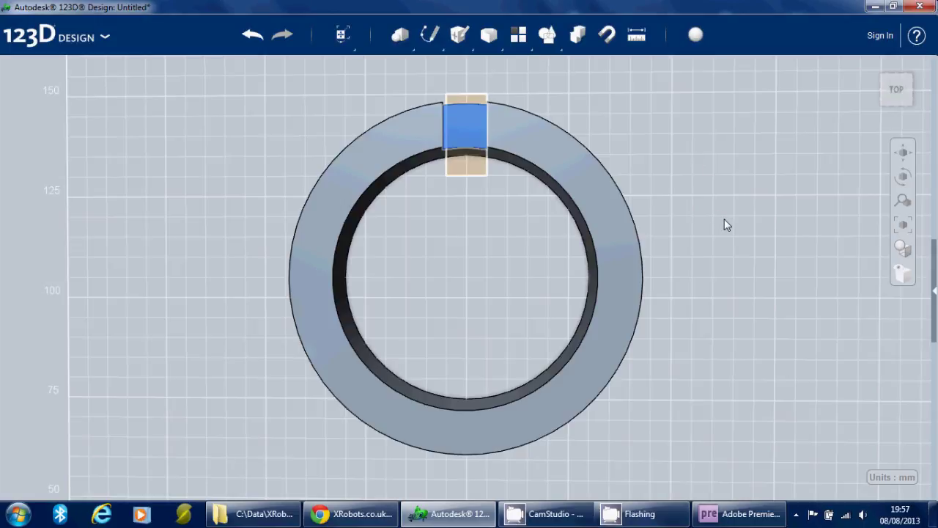
pyautogui.click(475, 171)
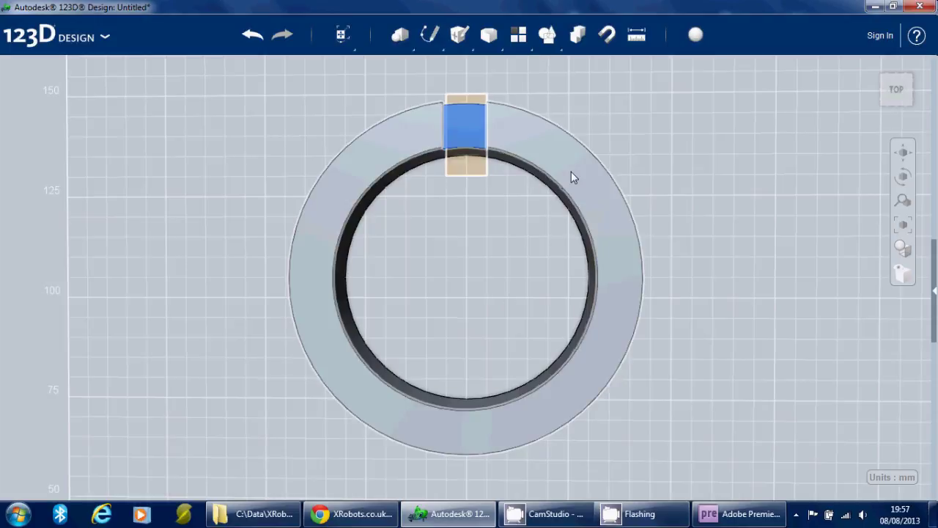
# Rotate the notched ring 36° about its centre with Move, then view it from above.
pyautogui.moveTo(723, 303); pyautogui.dragTo(725, 267, button='right')
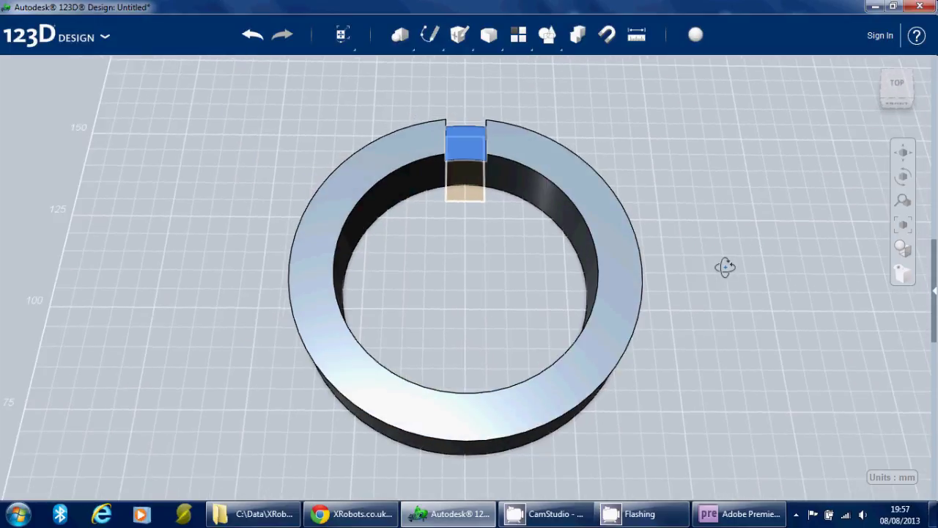
pyautogui.click(572, 164)
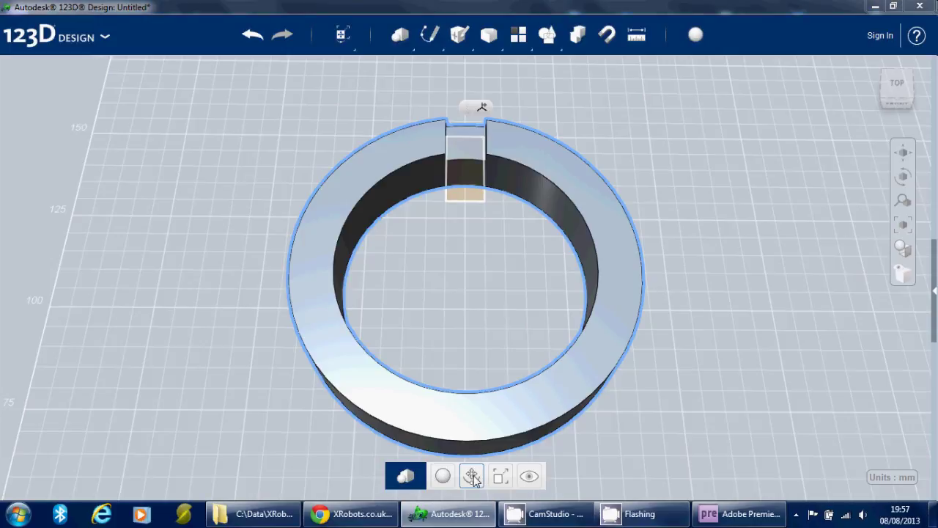
pyautogui.click(473, 475)
pyautogui.moveTo(741, 278); pyautogui.dragTo(752, 230, button='right')
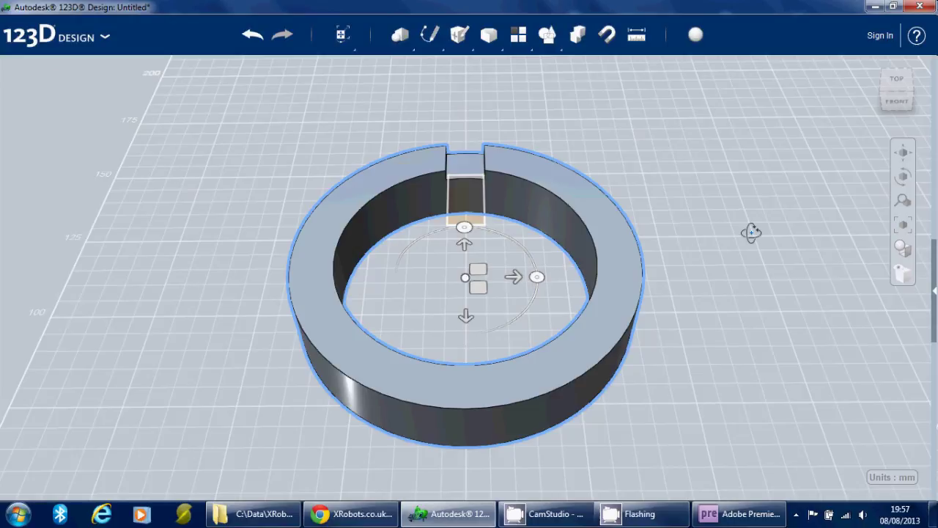
pyautogui.moveTo(748, 279)
pyautogui.mouseDown(button='right')
pyautogui.moveTo(749, 247)
pyautogui.moveTo(752, 308)
pyautogui.moveTo(749, 293)
pyautogui.mouseUp(button='right')
pyautogui.click(513, 278)
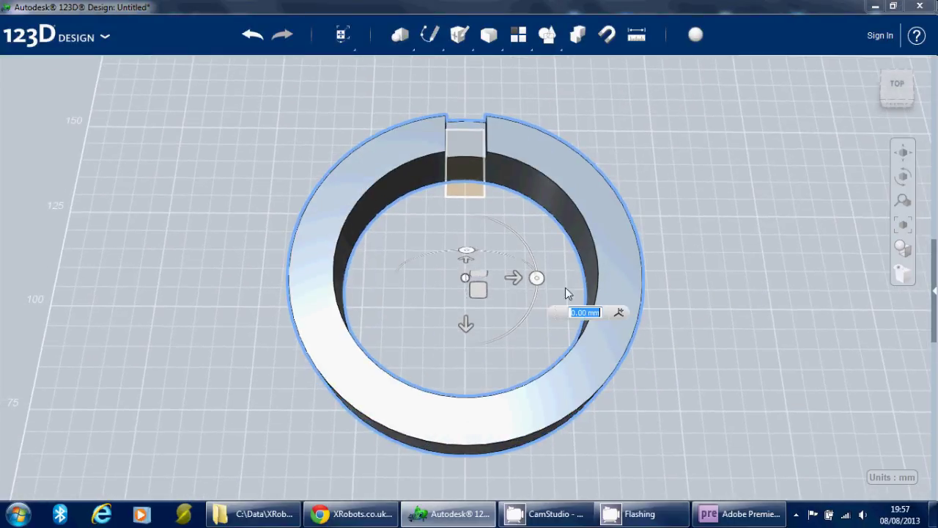
pyautogui.click(540, 278)
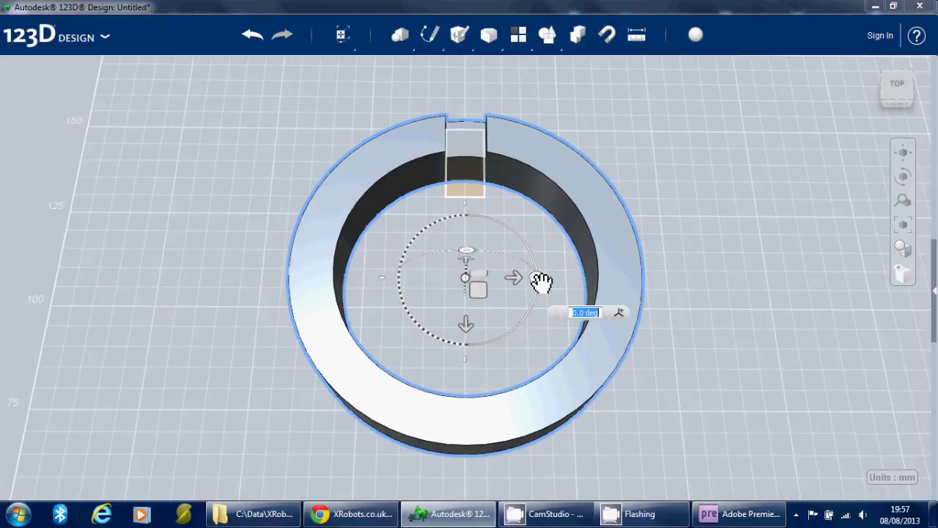
pyautogui.write('36')
pyautogui.press('Return')
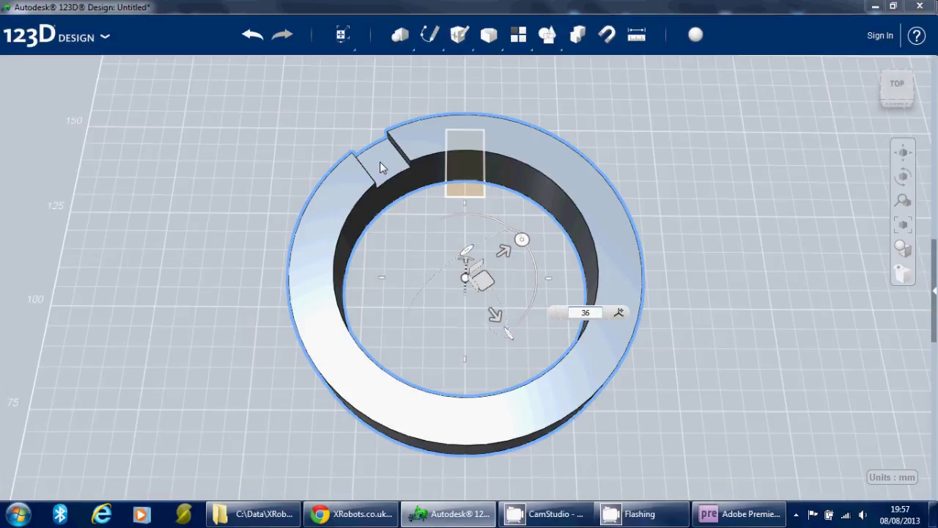
pyautogui.press('Escape')
pyautogui.moveTo(679, 143); pyautogui.dragTo(682, 176, button='right')
# Split the ring's top face using the rectangle sketch.
pyautogui.moveTo(489, 33)
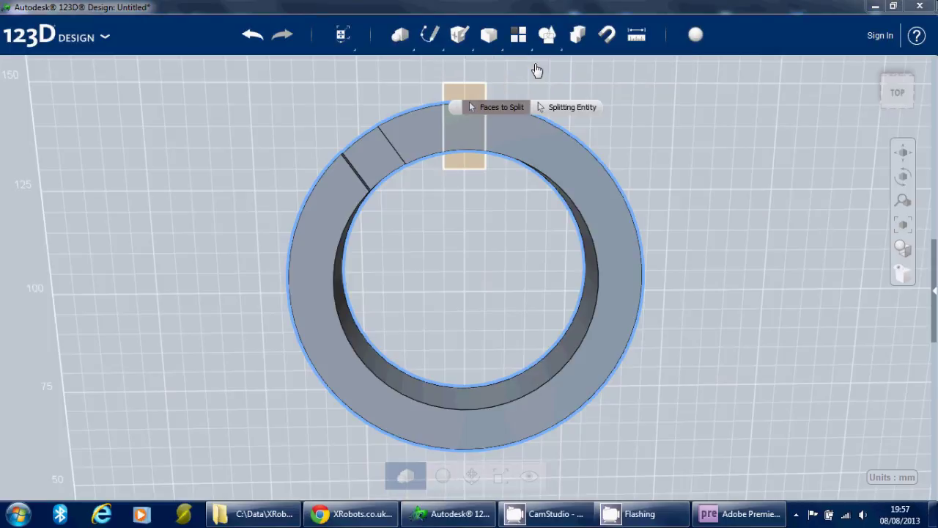
pyautogui.click(527, 136)
pyautogui.moveTo(487, 44)
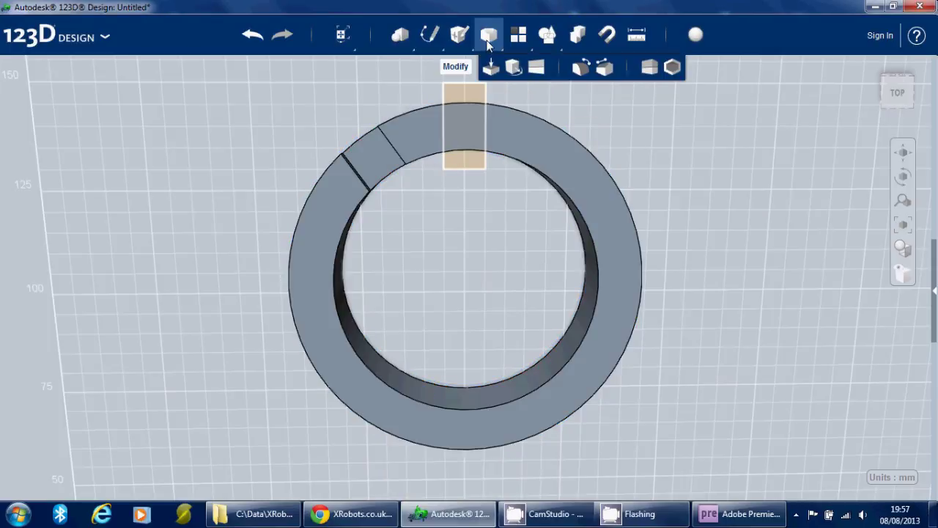
pyautogui.click(536, 67)
pyautogui.click(519, 122)
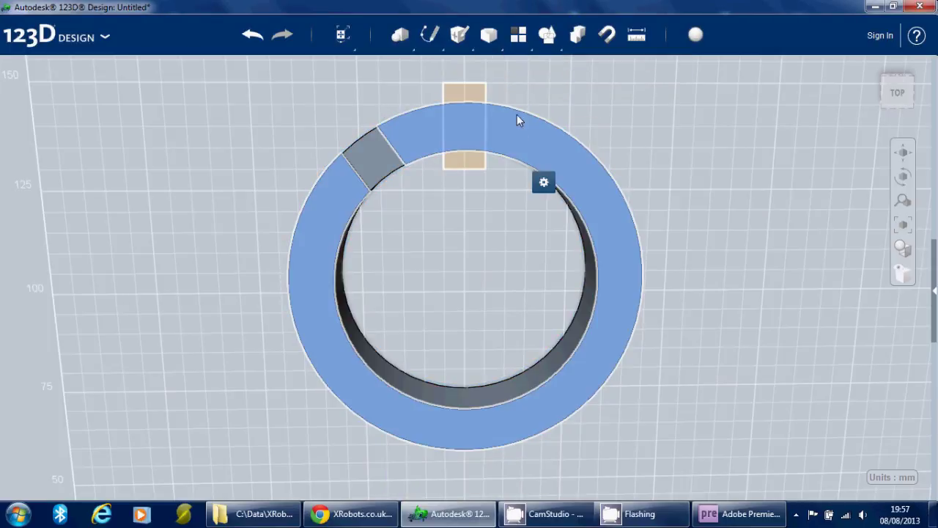
pyautogui.click(536, 66)
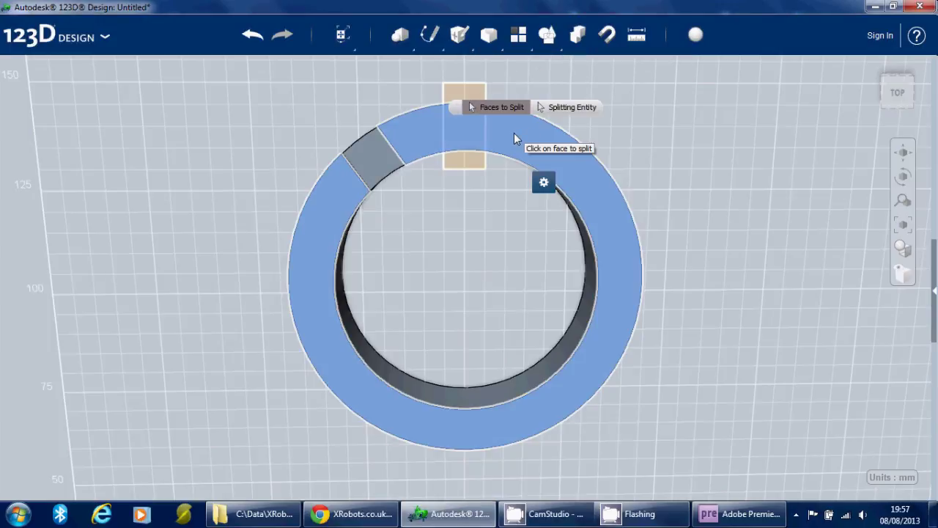
pyautogui.click(513, 136)
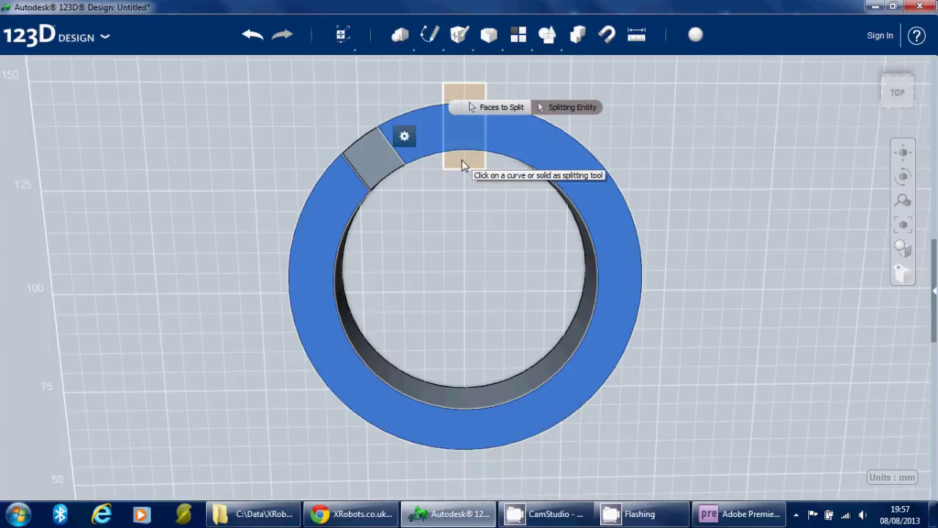
pyautogui.click(463, 167)
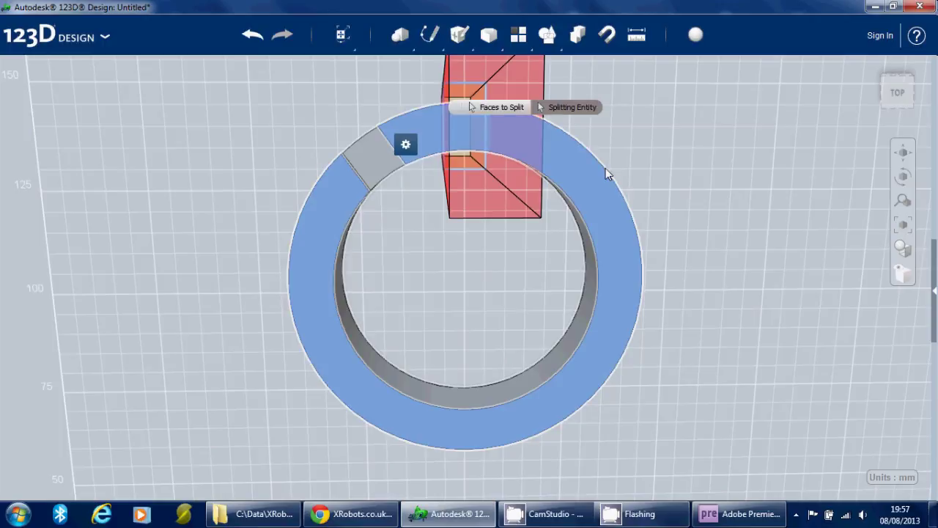
pyautogui.press('Return')
# Rotate the ring another 36° about its centre.
pyautogui.click(592, 176)
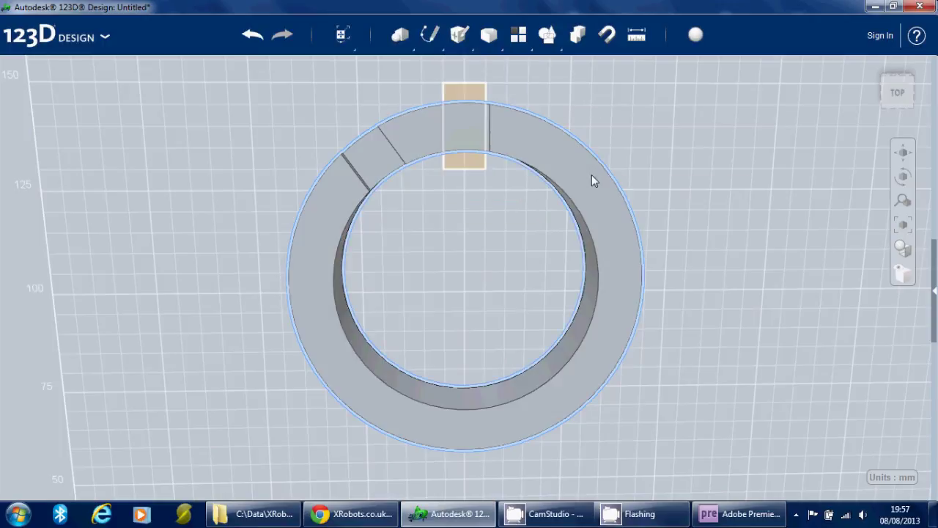
pyautogui.click(472, 476)
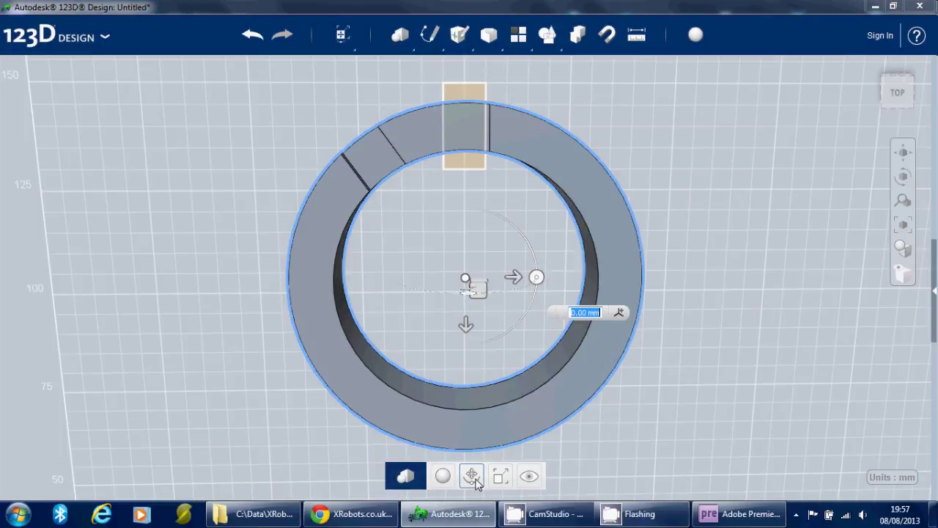
pyautogui.click(543, 281)
pyautogui.write('36')
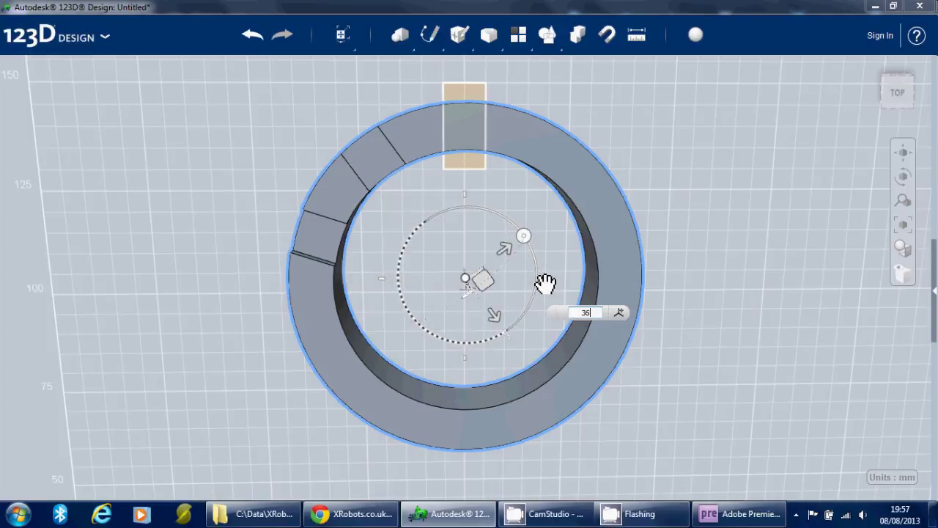
pyautogui.press('Return')
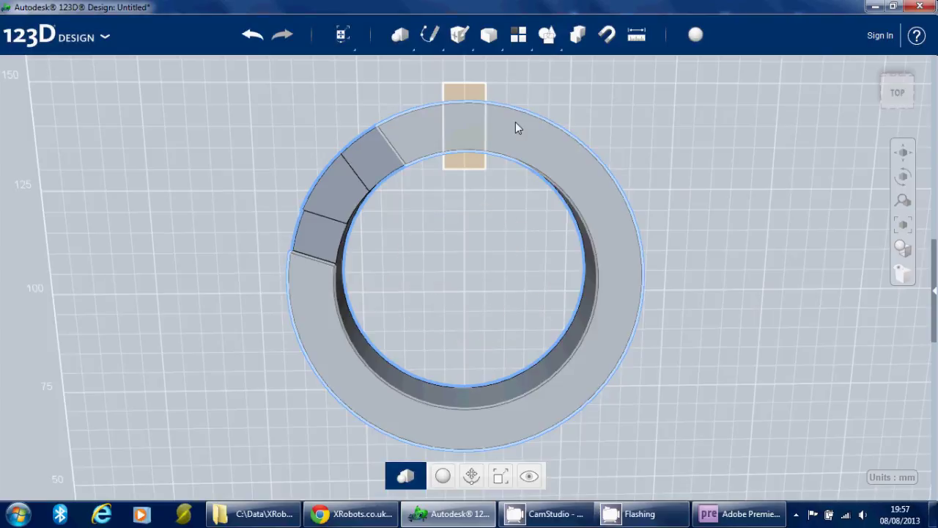
# Split the ring's top face along the box once more.
pyautogui.click(517, 110)
pyautogui.moveTo(460, 34)
pyautogui.click(533, 68)
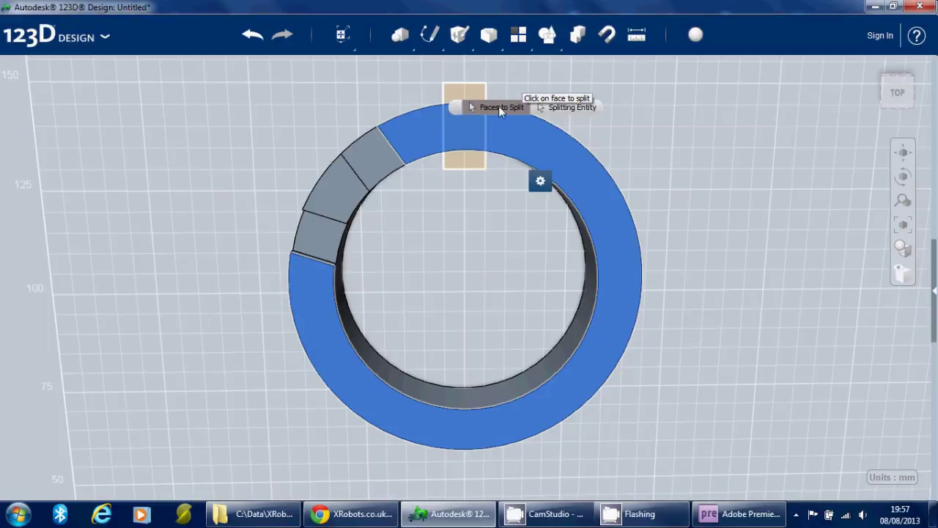
pyautogui.click(487, 141)
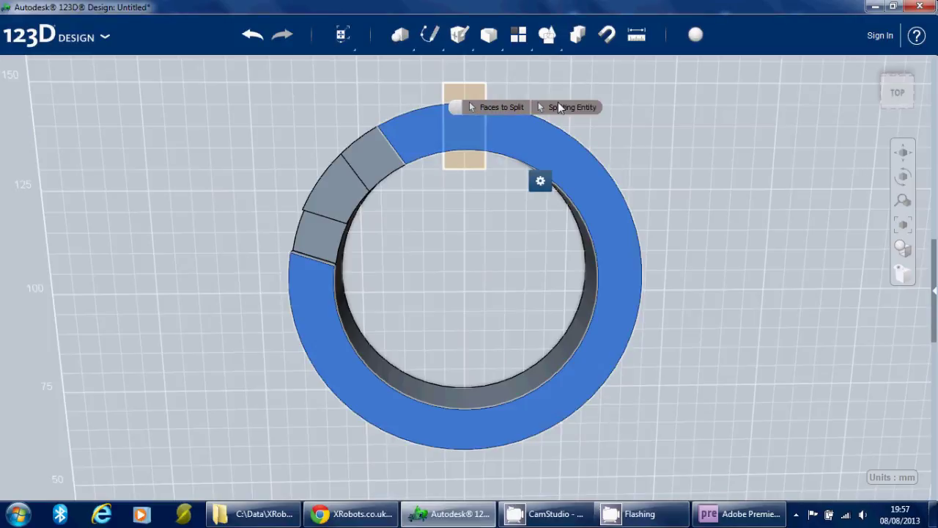
pyautogui.click(466, 166)
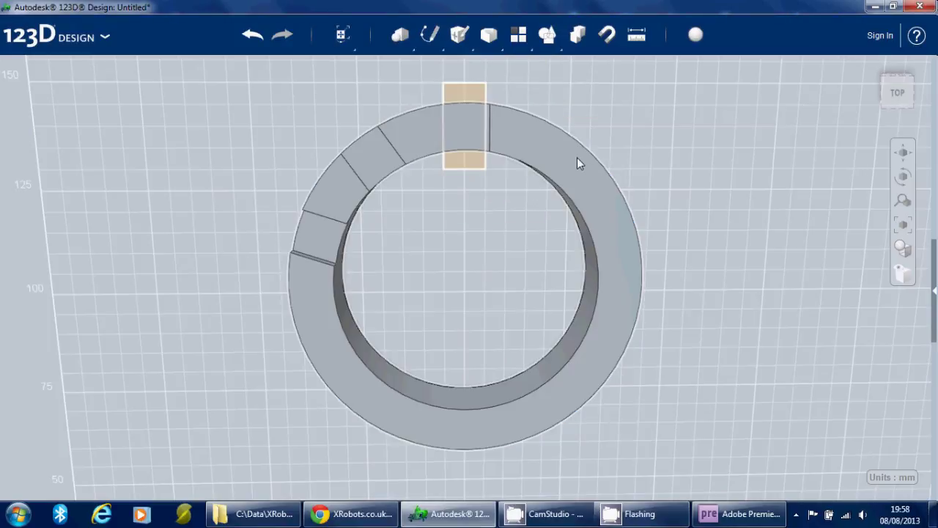
# Rotate the ring a further 36° and tilt the view.
pyautogui.click(569, 165)
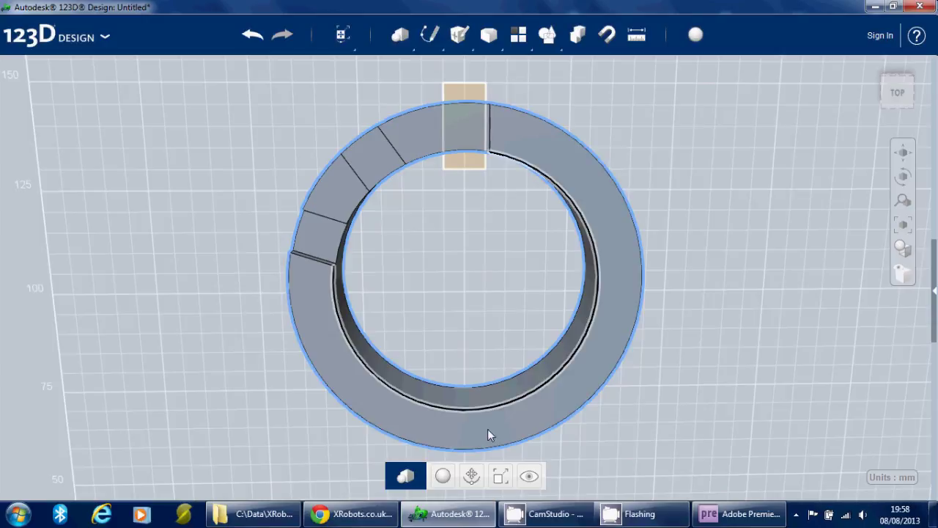
pyautogui.click(473, 476)
pyautogui.click(537, 278)
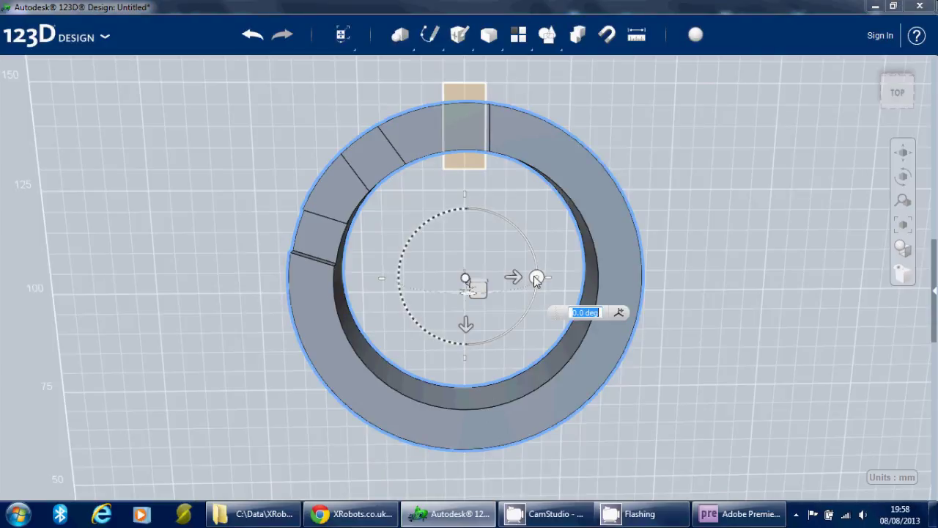
pyautogui.write('36')
pyautogui.press('Return')
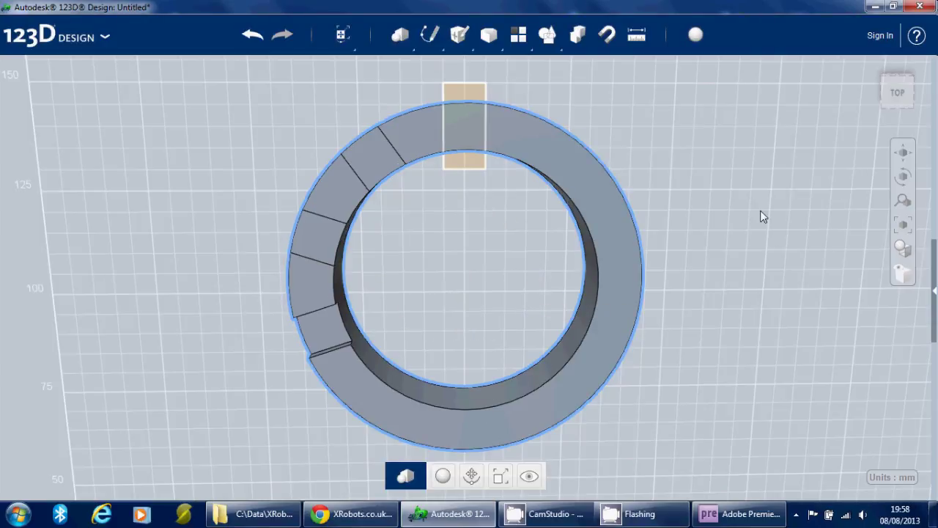
pyautogui.moveTo(750, 250); pyautogui.dragTo(664, 197, button='right')
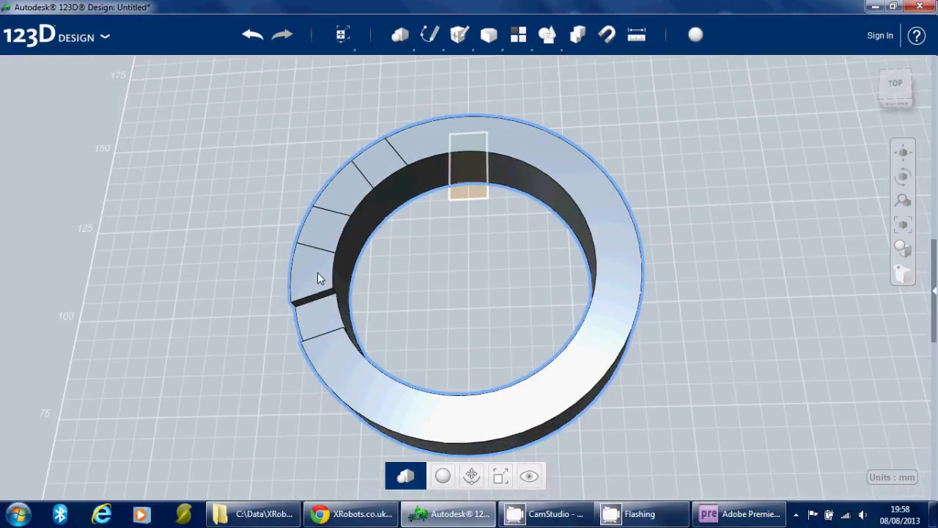
# Press/Pull two selected top segment faces -3 mm into the ring.
pyautogui.click(316, 229)
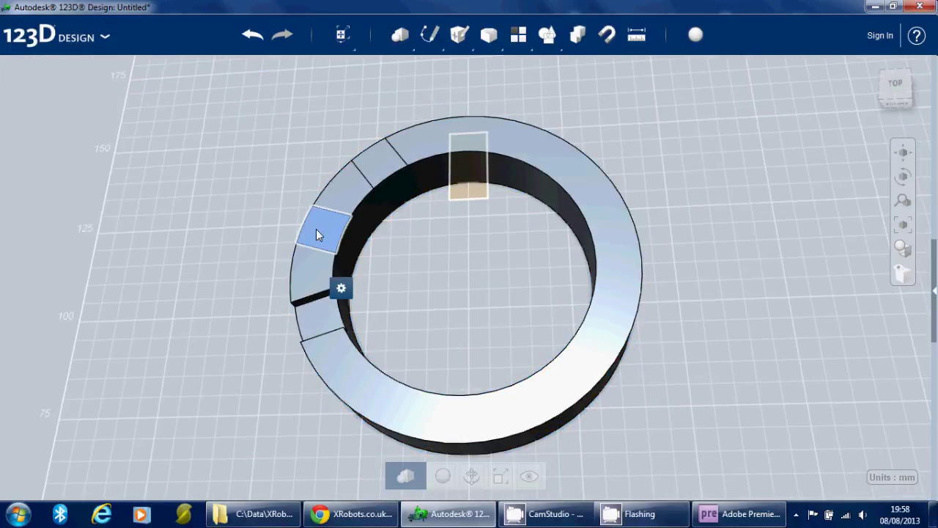
pyautogui.keyDown('shift'); pyautogui.click(382, 159); pyautogui.keyUp('shift')
pyautogui.moveTo(403, 220)
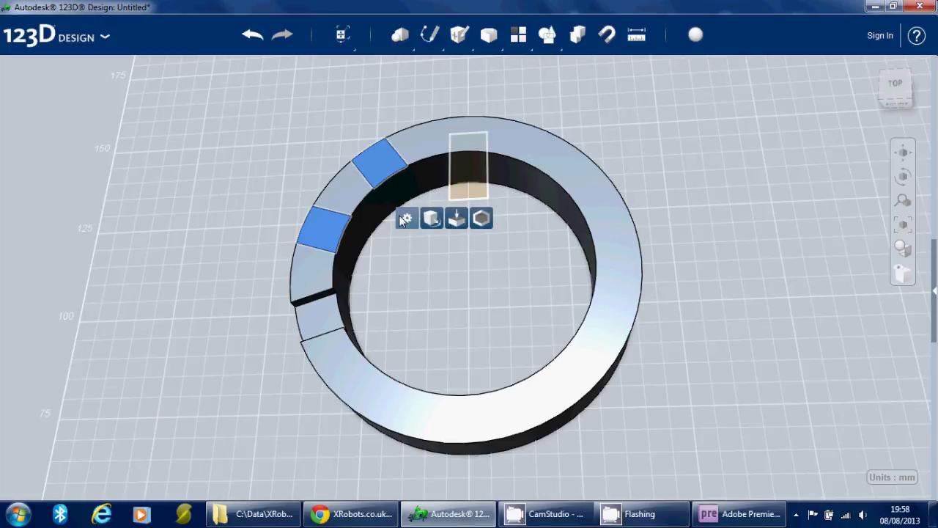
pyautogui.click(455, 219)
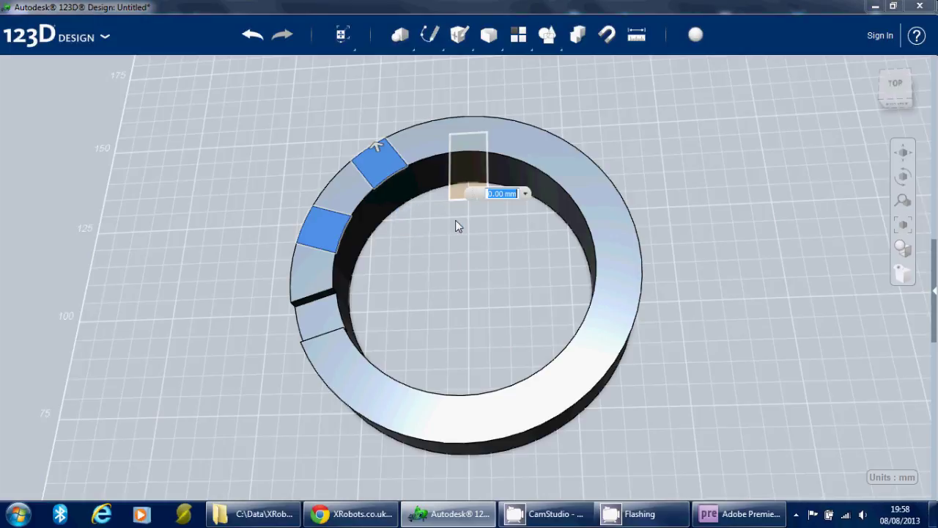
pyautogui.write('-3')
pyautogui.press('BackSpace')
pyautogui.write('5')
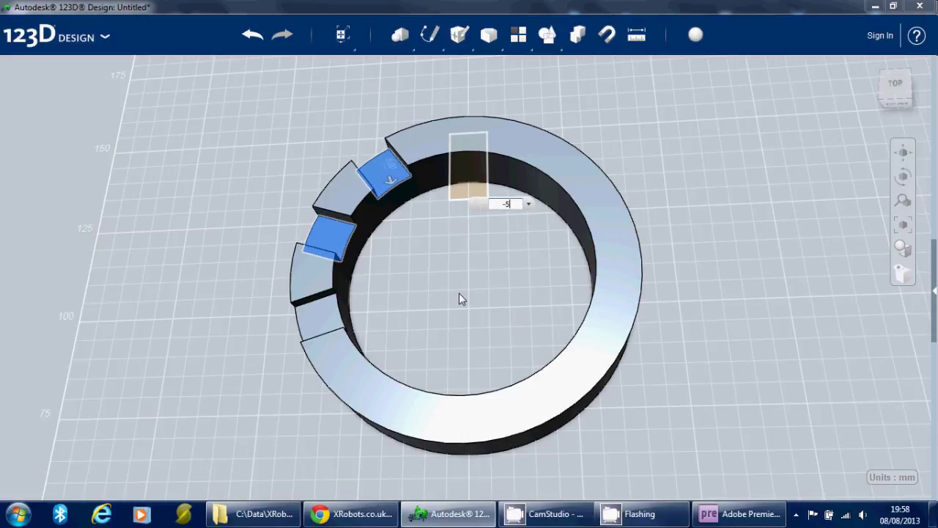
pyautogui.moveTo(459, 292); pyautogui.dragTo(488, 264, button='right')
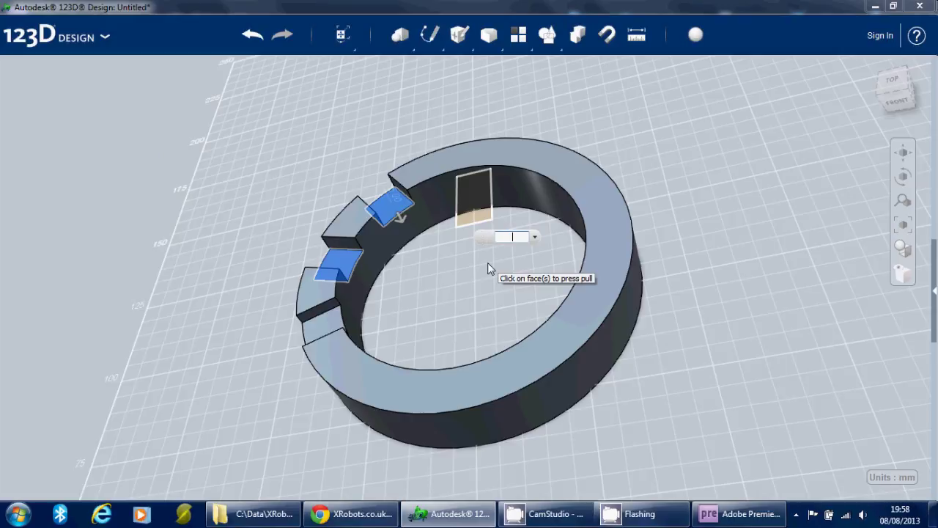
pyautogui.write('3')
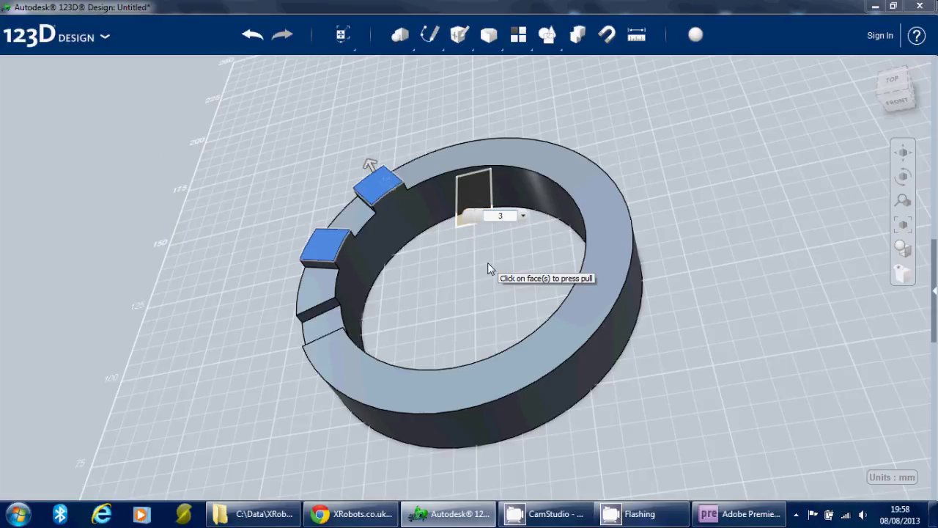
pyautogui.press('BackSpace')
pyautogui.write('-3')
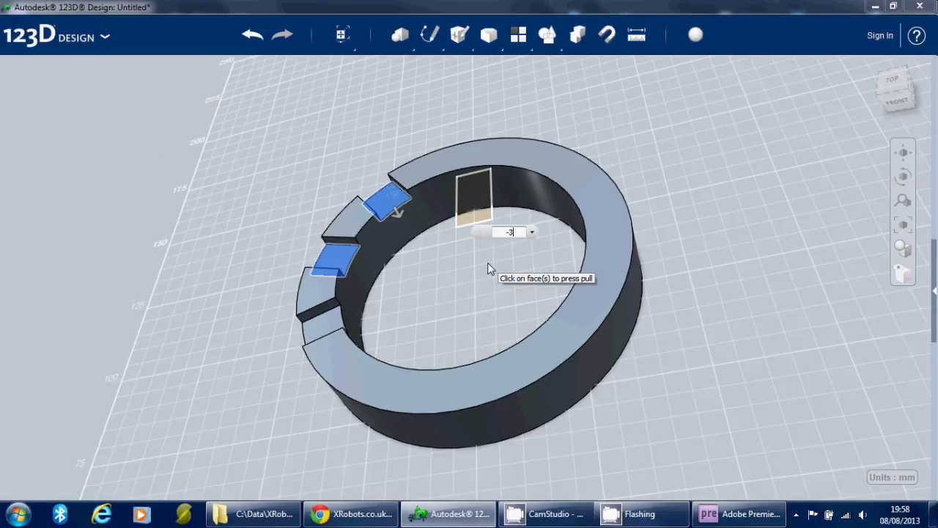
pyautogui.press('BackSpace')
pyautogui.press('BackSpace')
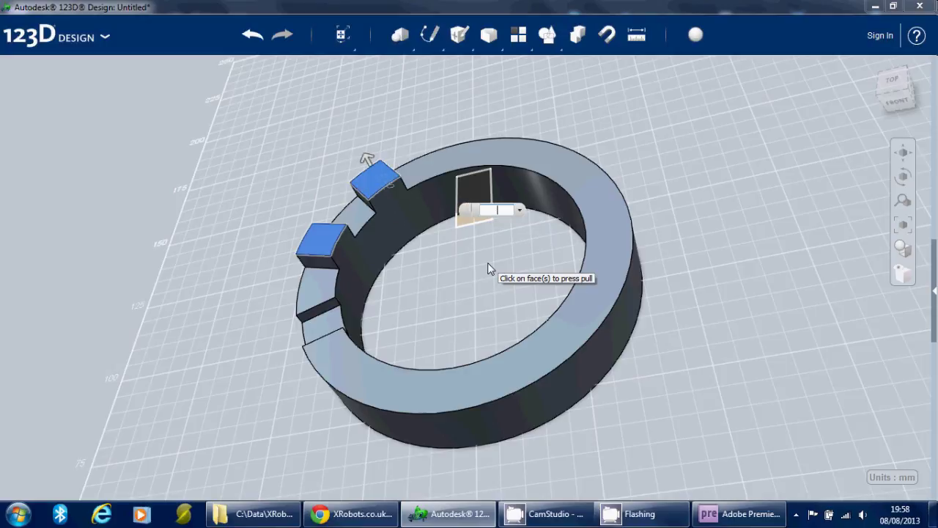
pyautogui.write('-3')
pyautogui.press('Return')
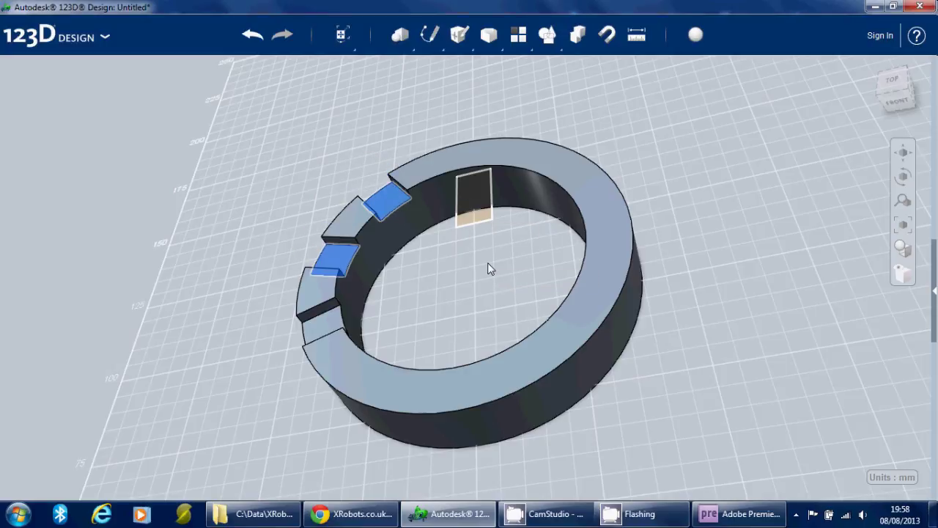
pyautogui.moveTo(733, 288); pyautogui.dragTo(615, 298, button='right')
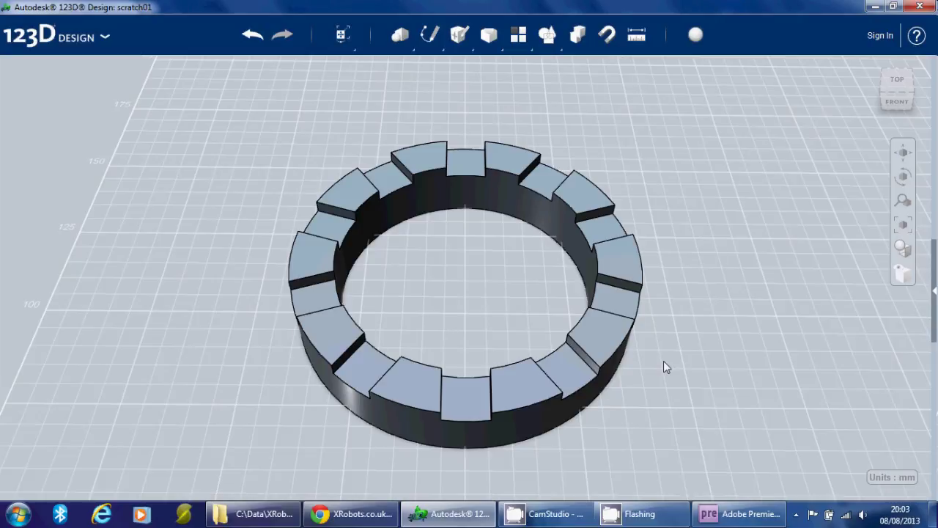
# Orbit the view to look at the ring's flat underside from below.
pyautogui.moveTo(742, 357); pyautogui.dragTo(740, 192, button='right')
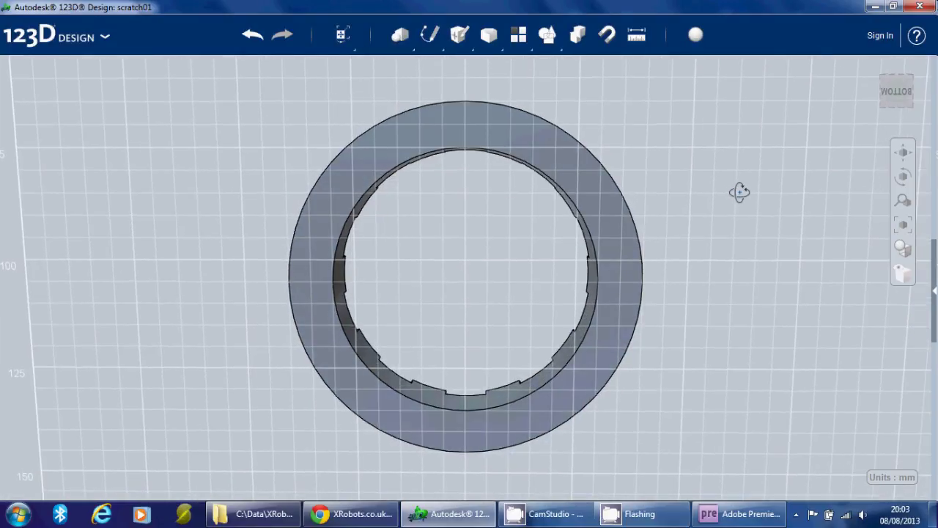
# Sketch a 5.1 mm diameter circle on the ring's underside near its top edge.
pyautogui.moveTo(430, 34)
pyautogui.click(455, 66)
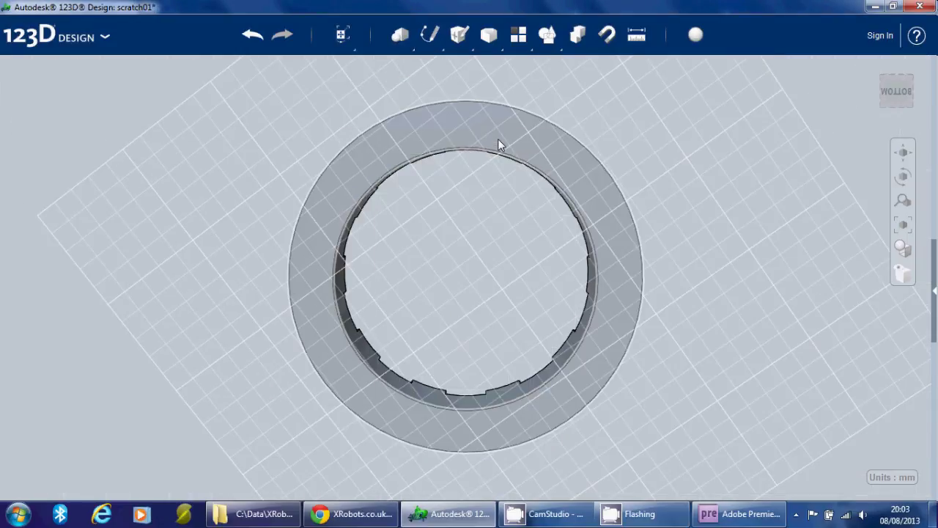
pyautogui.click(462, 111)
pyautogui.press('Escape')
pyautogui.moveTo(429, 35)
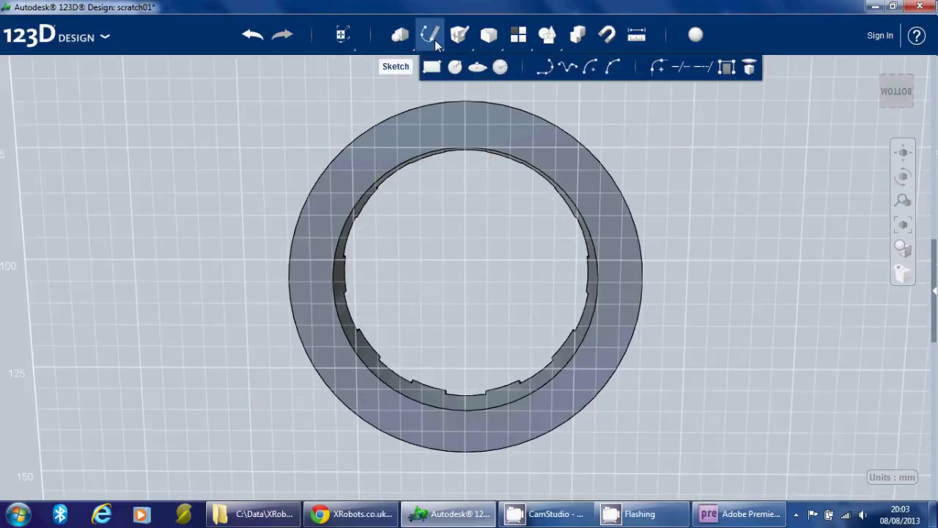
pyautogui.click(455, 67)
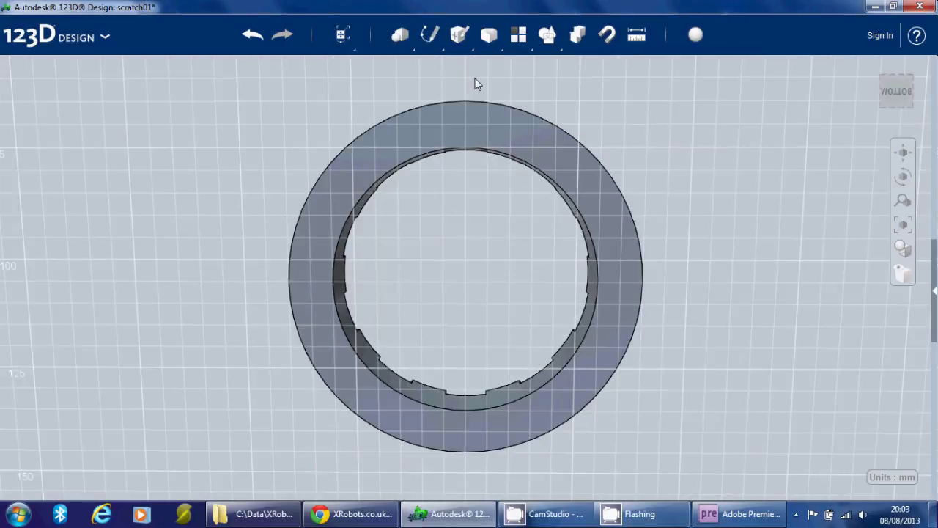
pyautogui.click(465, 126)
pyautogui.click(464, 125)
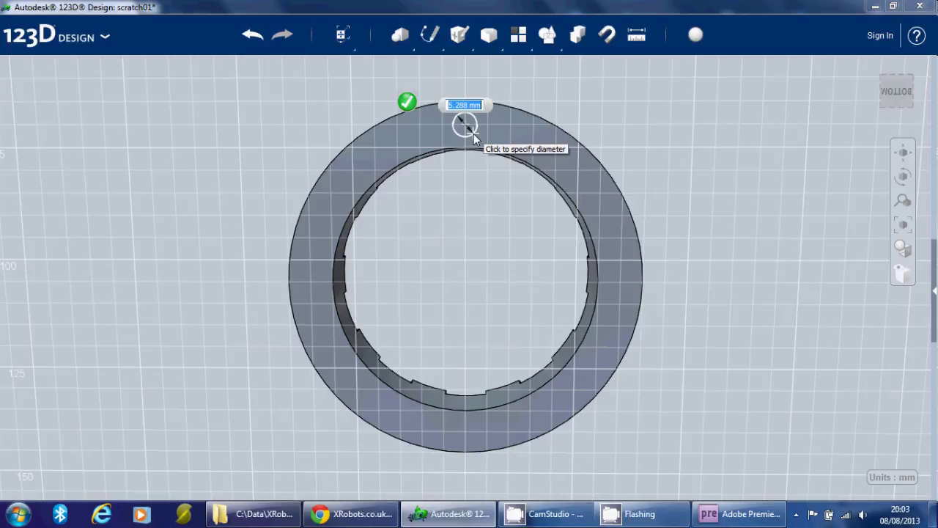
pyautogui.write('5.1')
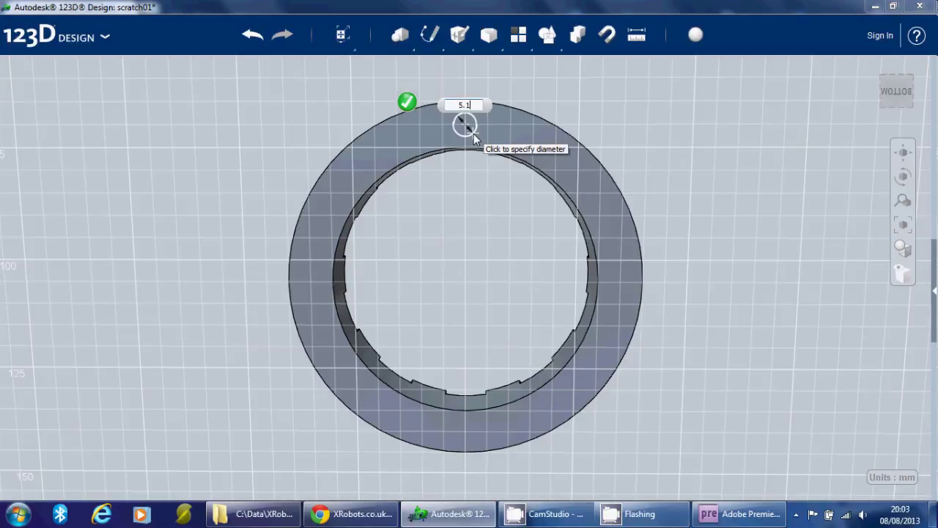
pyautogui.press('Return')
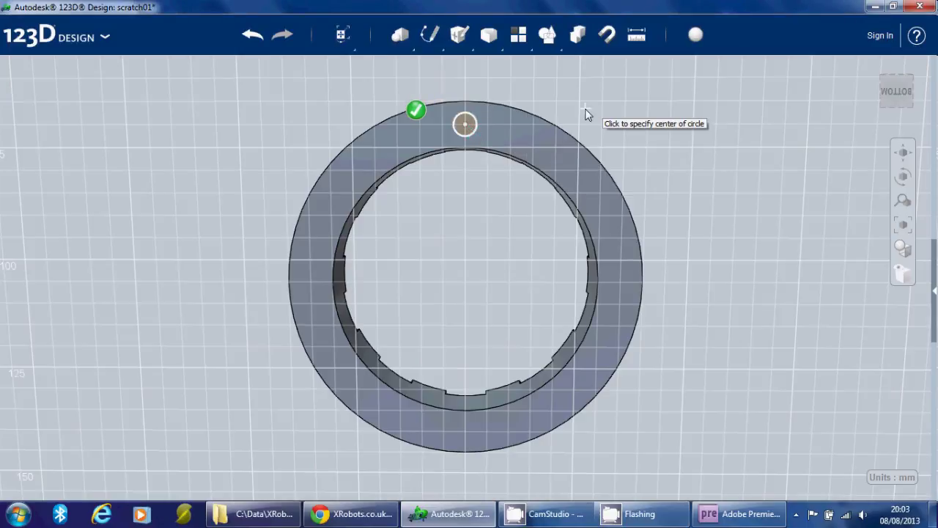
pyautogui.press('Escape')
# Split the ring's underside face with the small circle.
pyautogui.moveTo(488, 34)
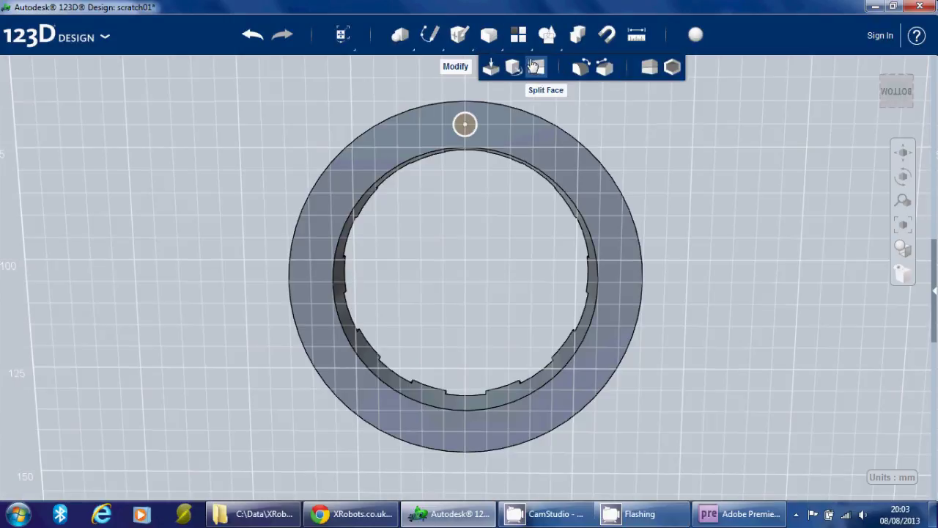
pyautogui.click(536, 66)
pyautogui.click(501, 134)
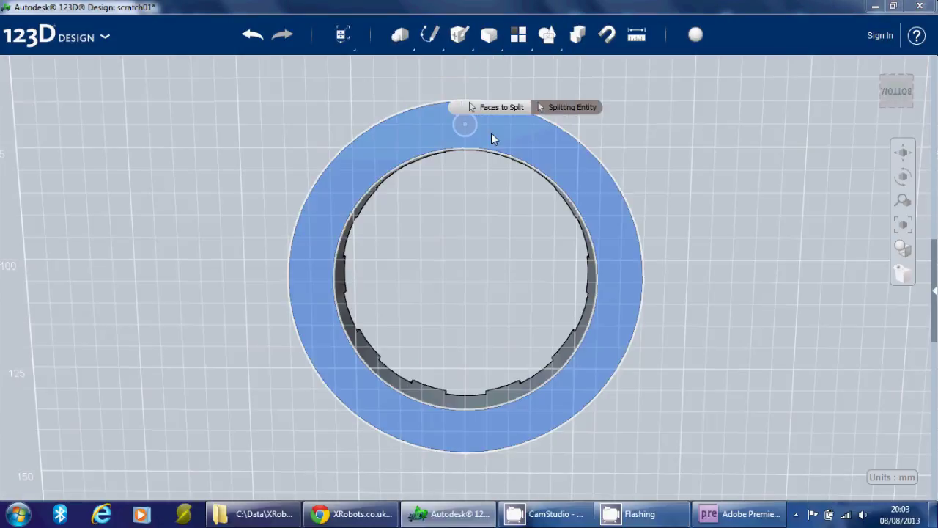
pyautogui.click(476, 127)
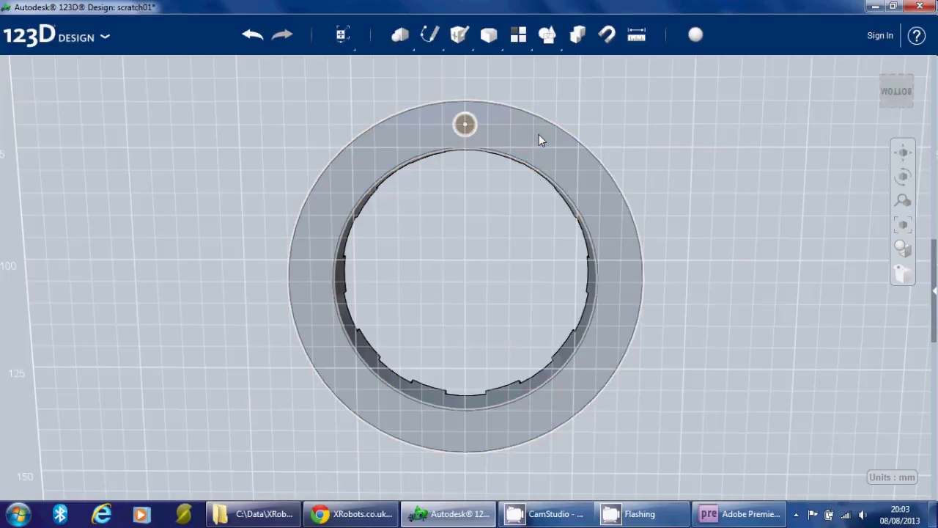
# Rotate the whole ring 36° about its centre and deselect it.
pyautogui.click(532, 138)
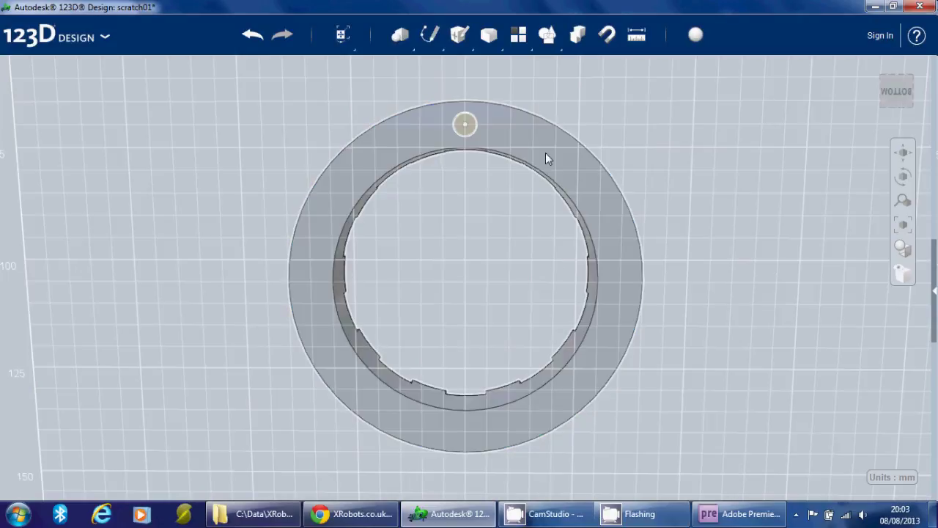
pyautogui.click(545, 154)
pyautogui.click(472, 477)
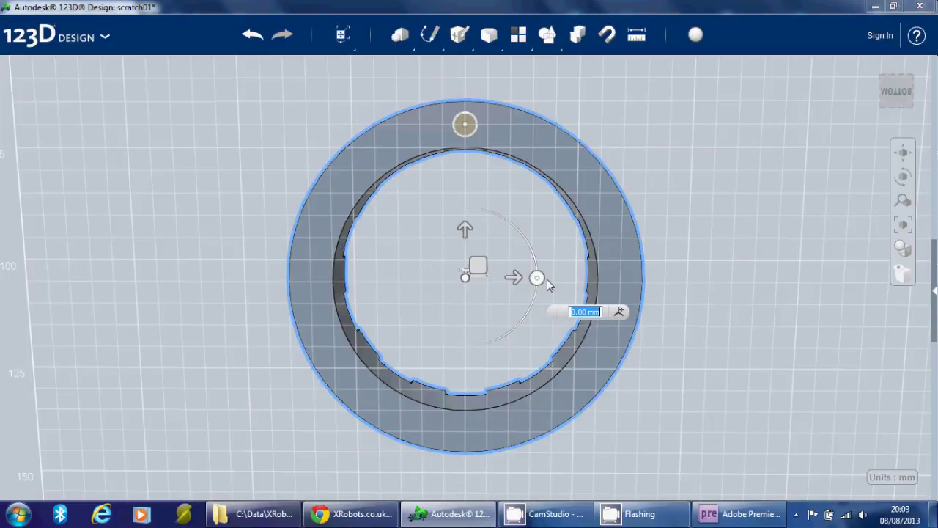
pyautogui.click(540, 279)
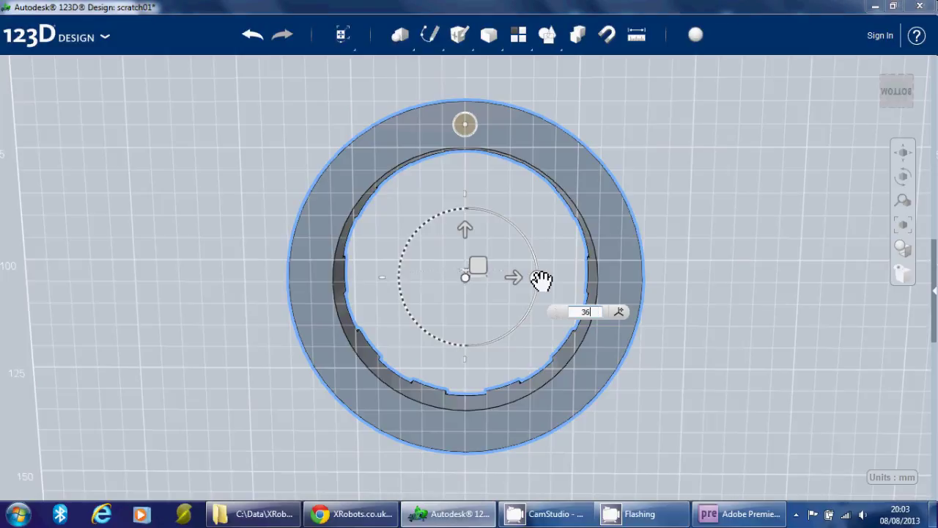
pyautogui.press('Return')
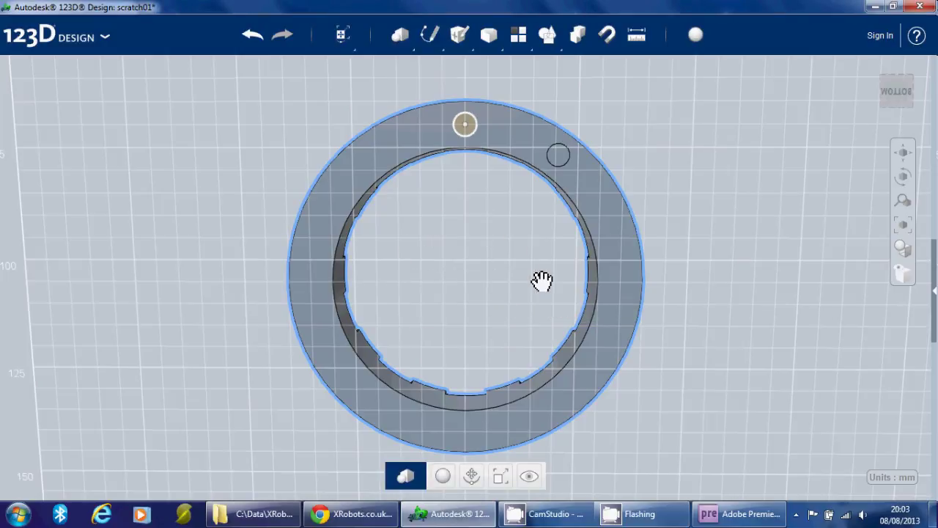
pyautogui.click(652, 102)
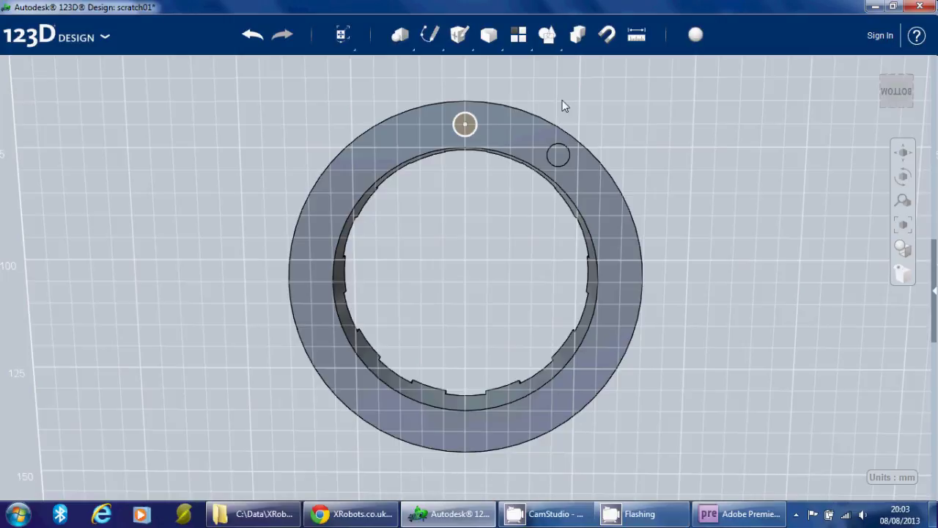
# Press/Pull the small circle 10 mm into the ring to cut a round hole.
pyautogui.moveTo(598, 107)
pyautogui.mouseDown(button='right')
pyautogui.moveTo(597, 80)
pyautogui.moveTo(601, 129)
pyautogui.moveTo(593, 122)
pyautogui.mouseUp(button='right')
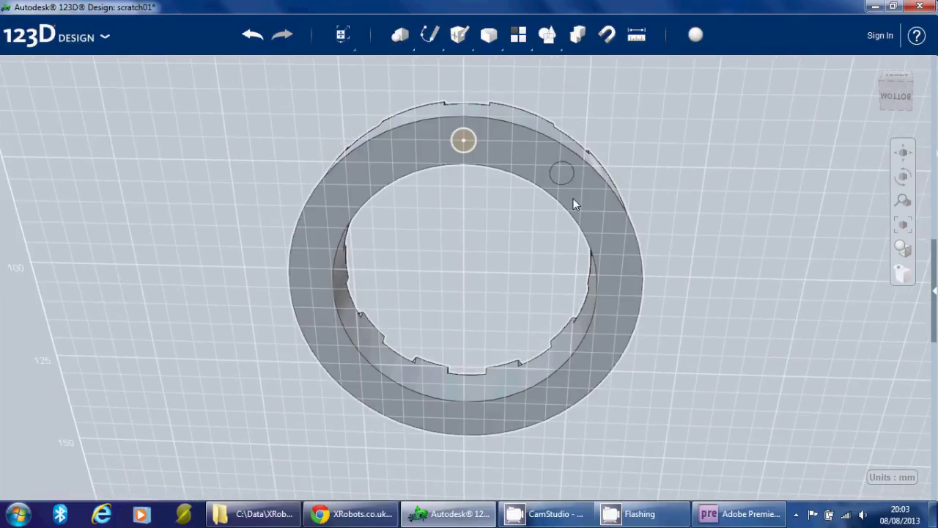
pyautogui.click(561, 174)
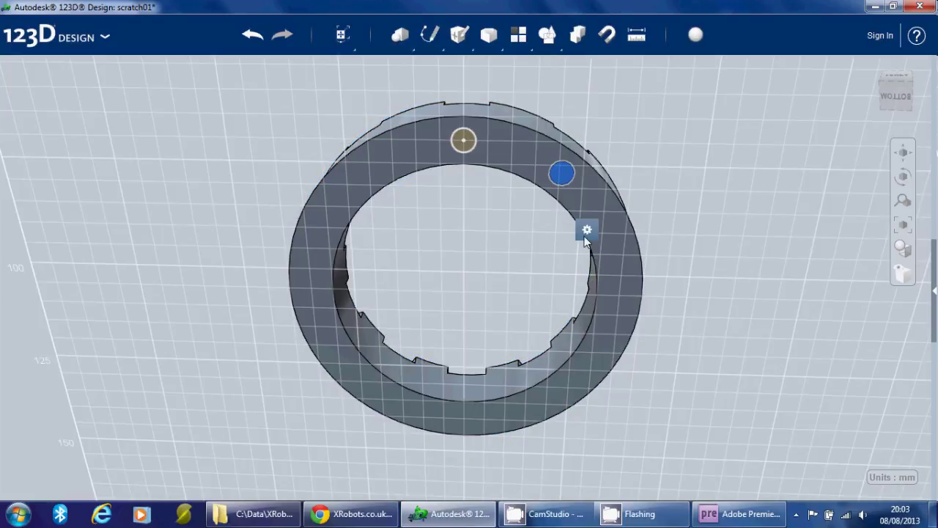
pyautogui.moveTo(587, 231)
pyautogui.click(636, 230)
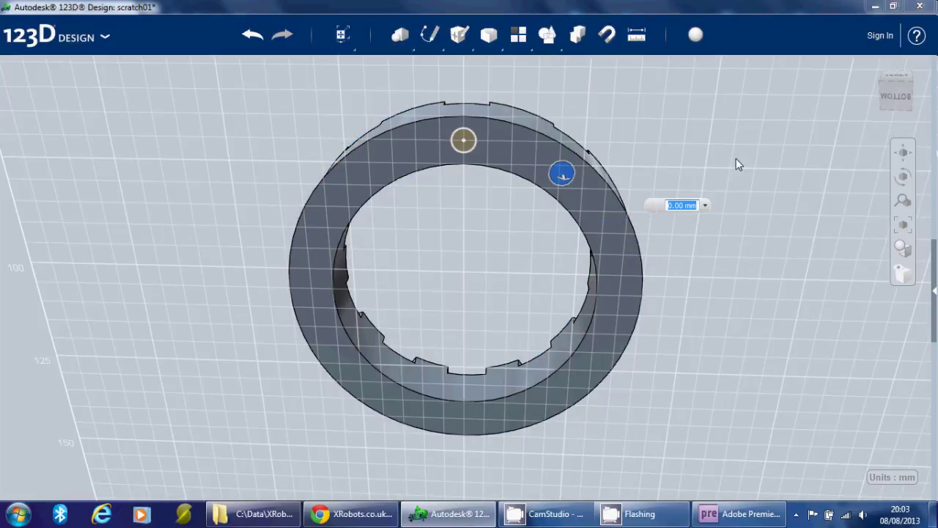
pyautogui.write('10')
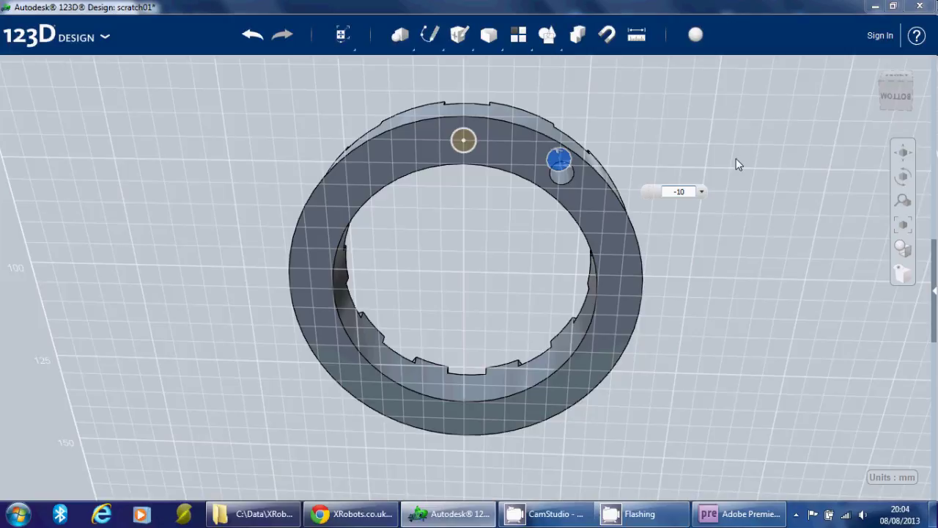
pyautogui.press('Return')
pyautogui.moveTo(654, 161); pyautogui.dragTo(659, 131, button='right')
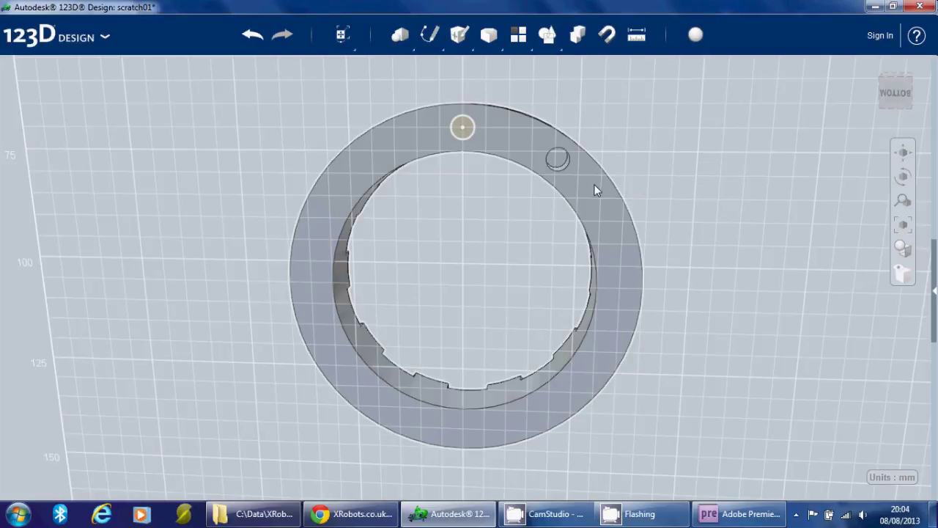
pyautogui.moveTo(678, 145)
pyautogui.mouseDown(button='right')
pyautogui.moveTo(670, 178)
pyautogui.moveTo(673, 152)
pyautogui.mouseUp(button='right')
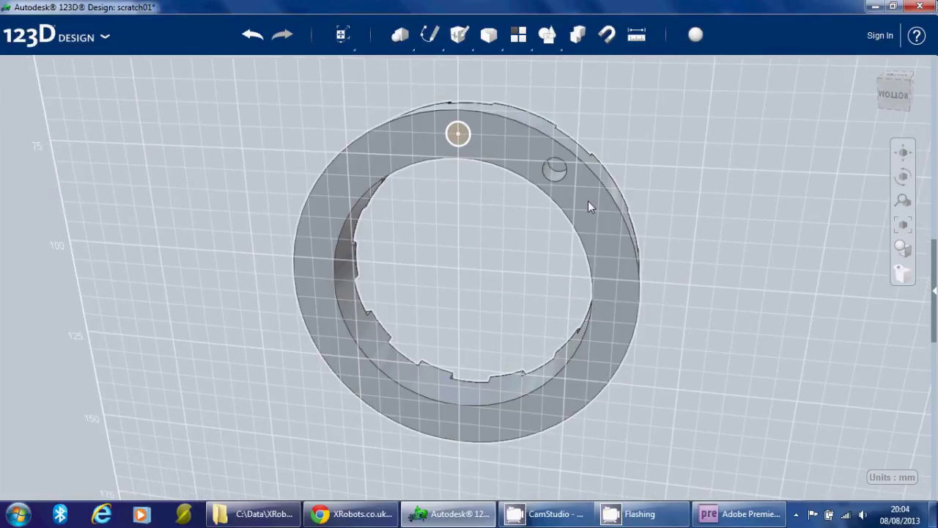
# Apply the Frosted Glass material with Apply Overlay ticked to the ring.
pyautogui.click(588, 201)
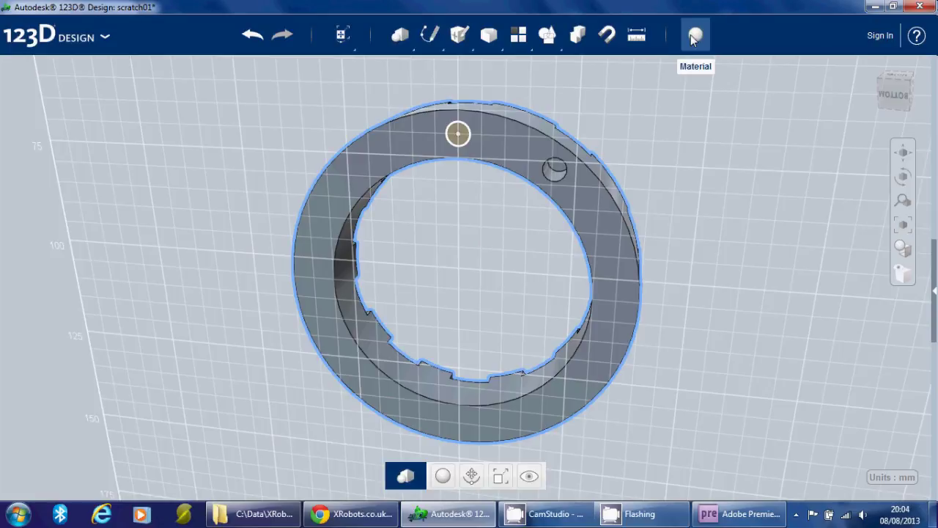
pyautogui.click(694, 38)
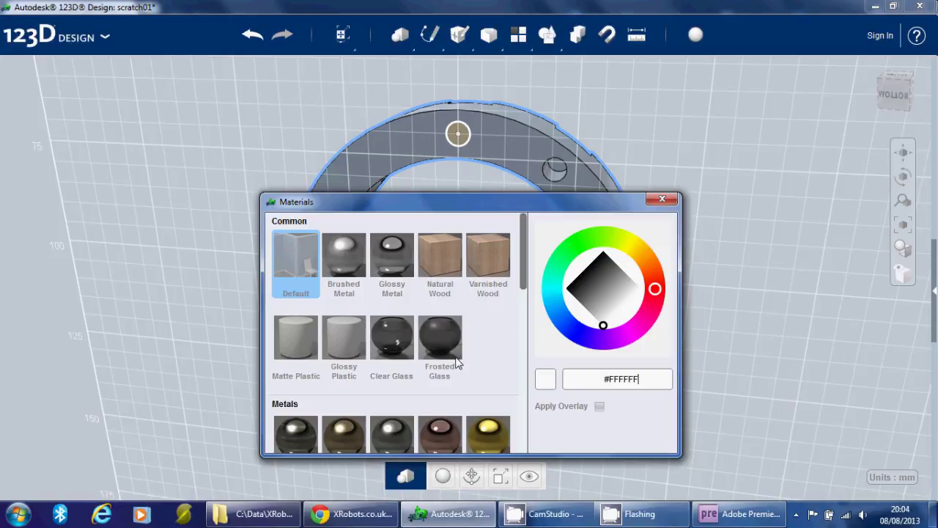
pyautogui.click(444, 338)
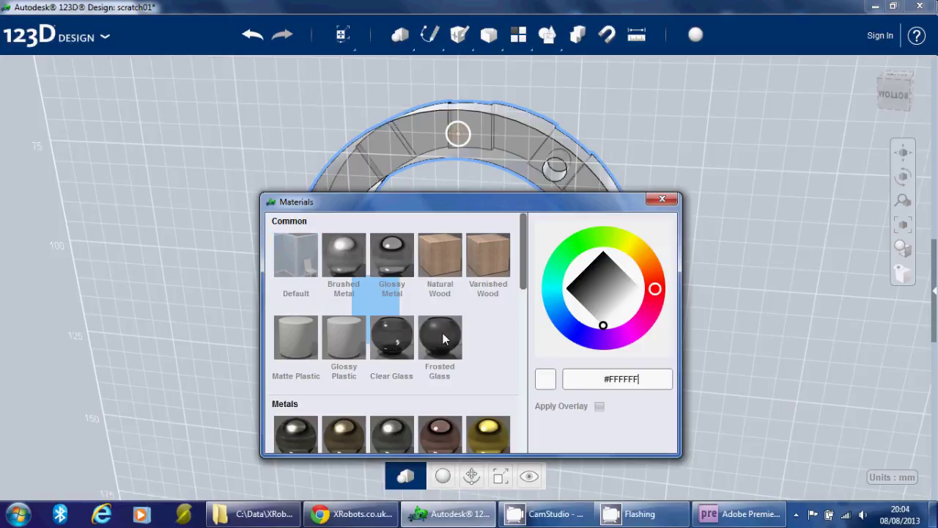
pyautogui.click(600, 407)
pyautogui.click(663, 200)
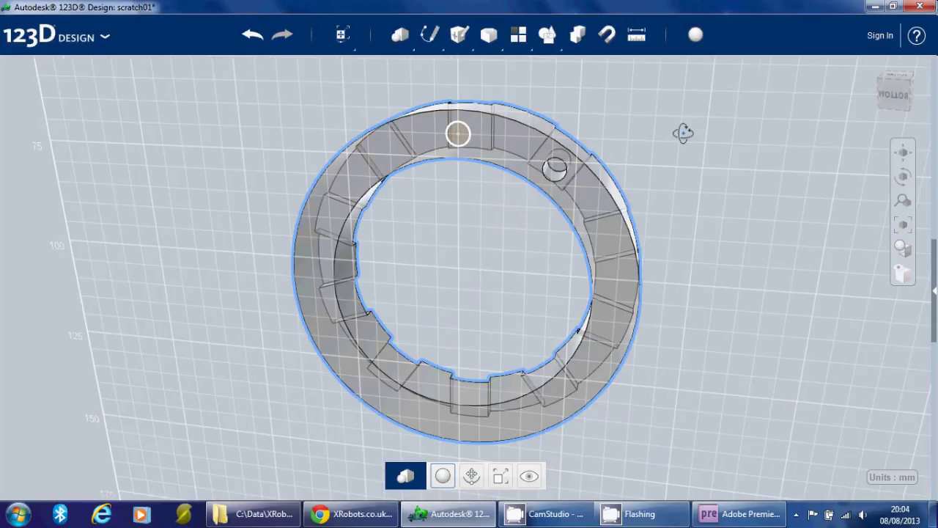
pyautogui.moveTo(681, 134); pyautogui.dragTo(703, 124, button='right')
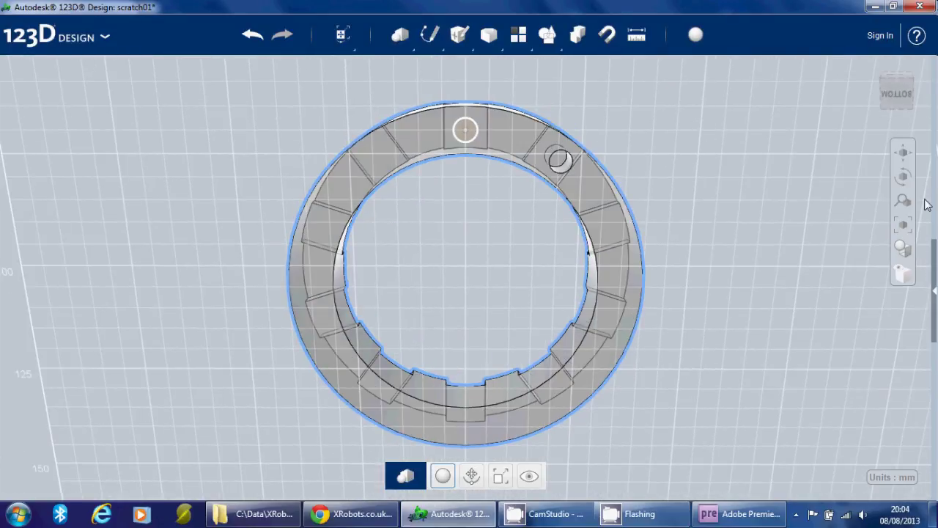
# Fillet the top edge of the ring's hole with a 2.5 mm radius.
pyautogui.scroll(5, 666, 161)
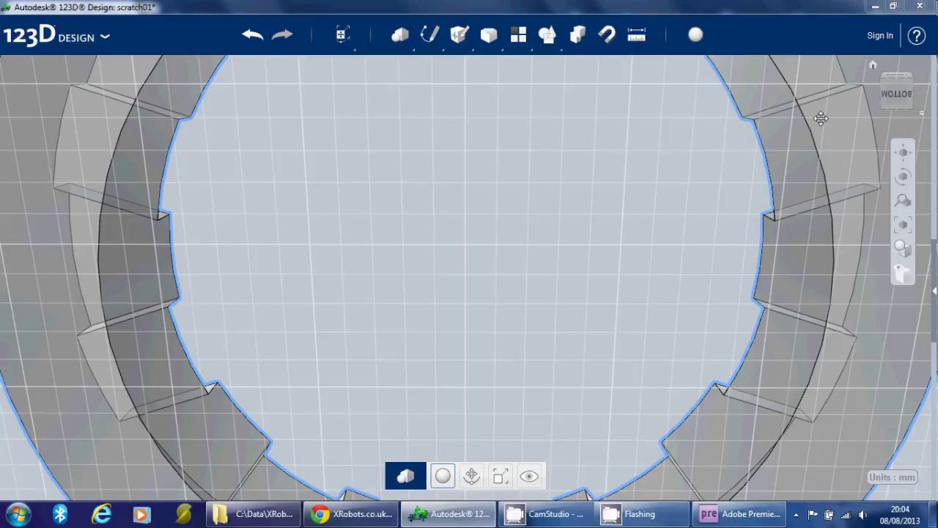
pyautogui.moveTo(821, 119); pyautogui.dragTo(570, 342, button='middle')
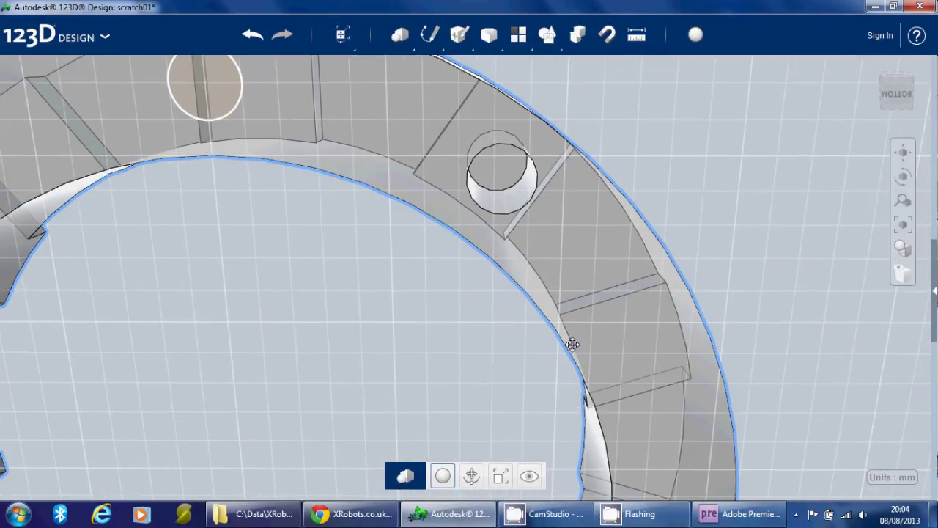
pyautogui.click(507, 192)
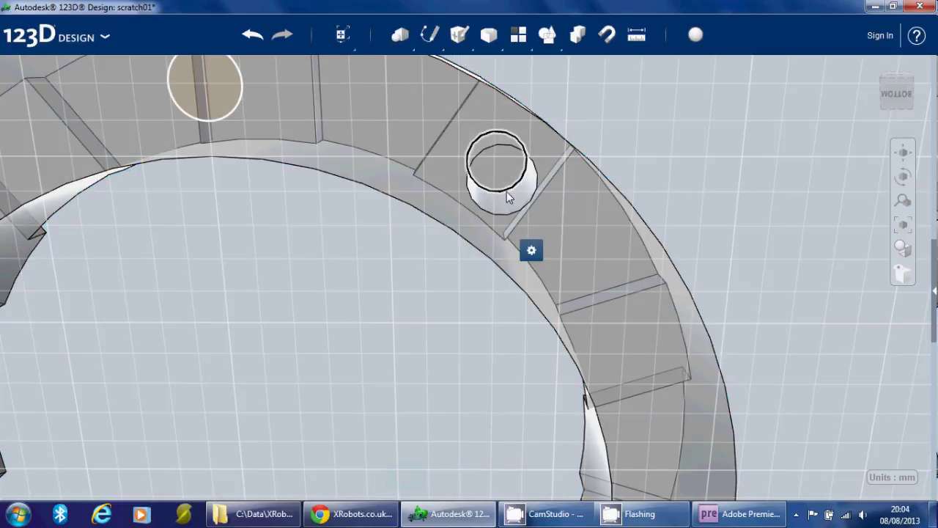
pyautogui.moveTo(534, 251)
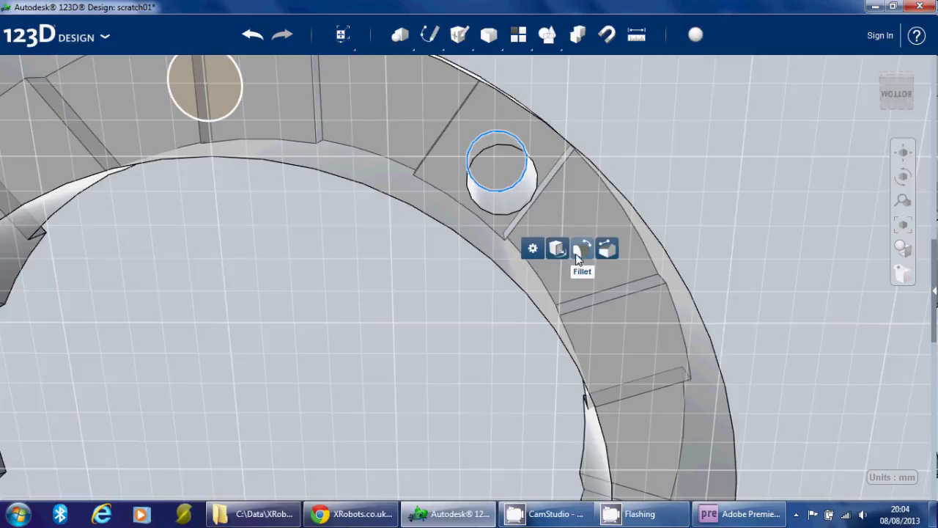
pyautogui.click(579, 252)
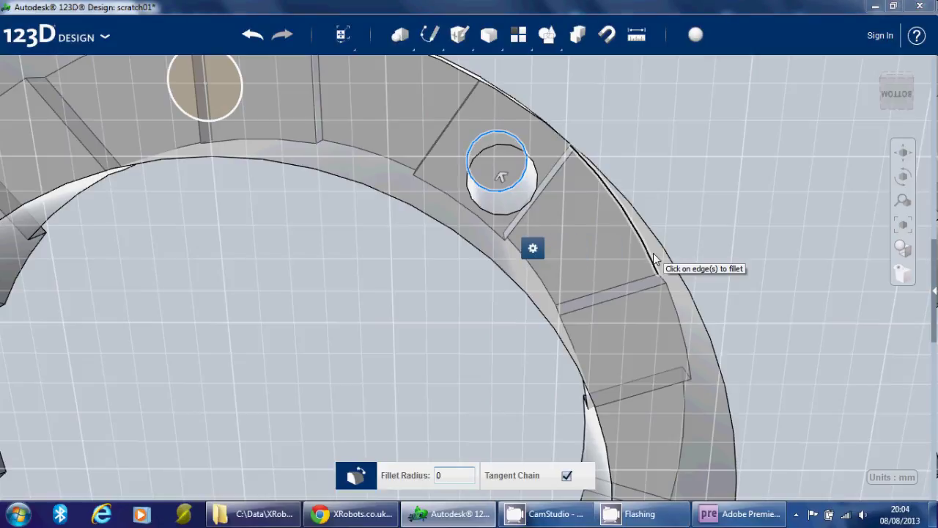
pyautogui.write('2.5')
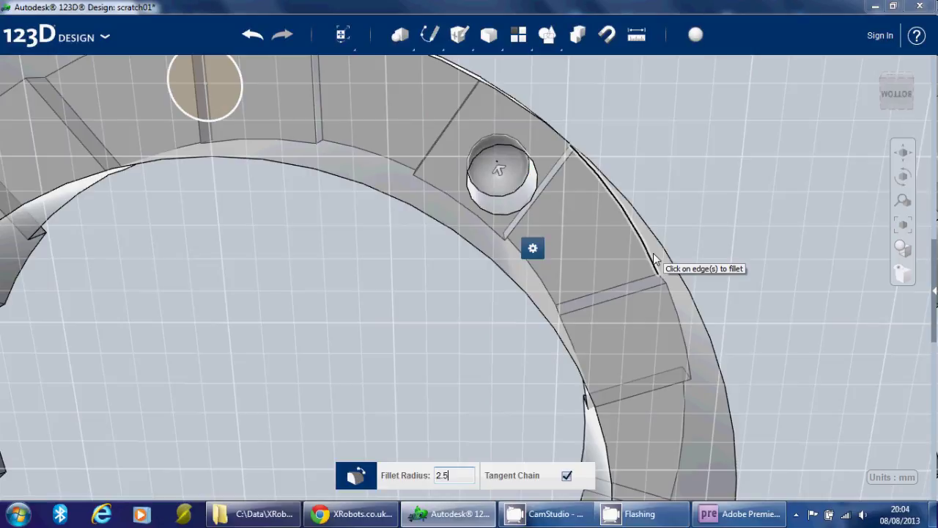
pyautogui.moveTo(626, 178); pyautogui.dragTo(620, 126, button='right')
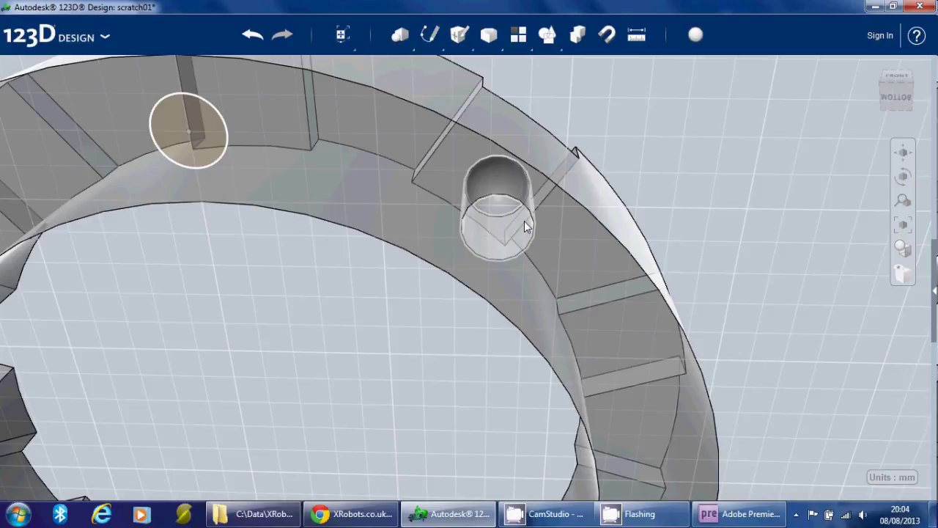
pyautogui.moveTo(705, 160)
pyautogui.mouseDown(button='right')
pyautogui.moveTo(686, 178)
pyautogui.moveTo(705, 161)
pyautogui.mouseUp(button='right')
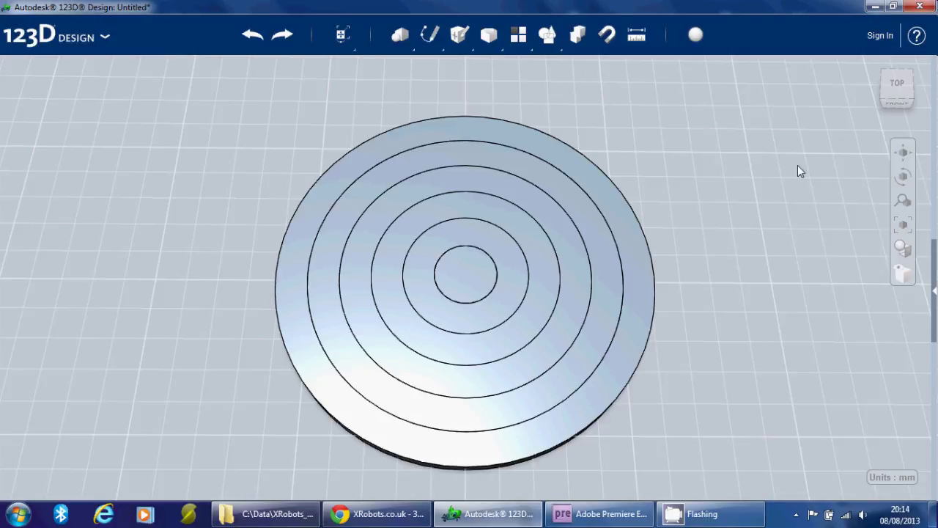
# Delete the band between the second and third circles and the next alternate band, leaving three flat rings.
pyautogui.moveTo(733, 286)
pyautogui.mouseDown(button='right')
pyautogui.moveTo(737, 230)
pyautogui.moveTo(728, 266)
pyautogui.moveTo(737, 290)
pyautogui.mouseUp(button='right')
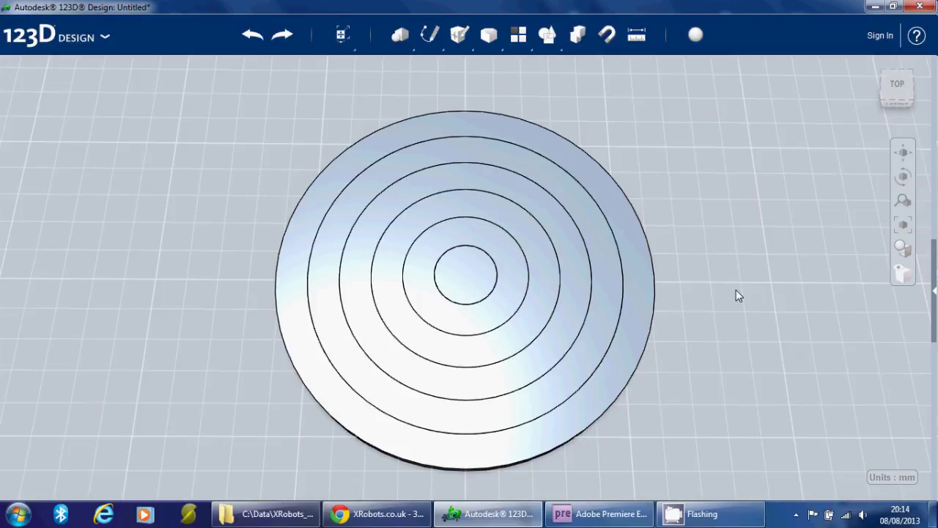
pyautogui.moveTo(430, 53)
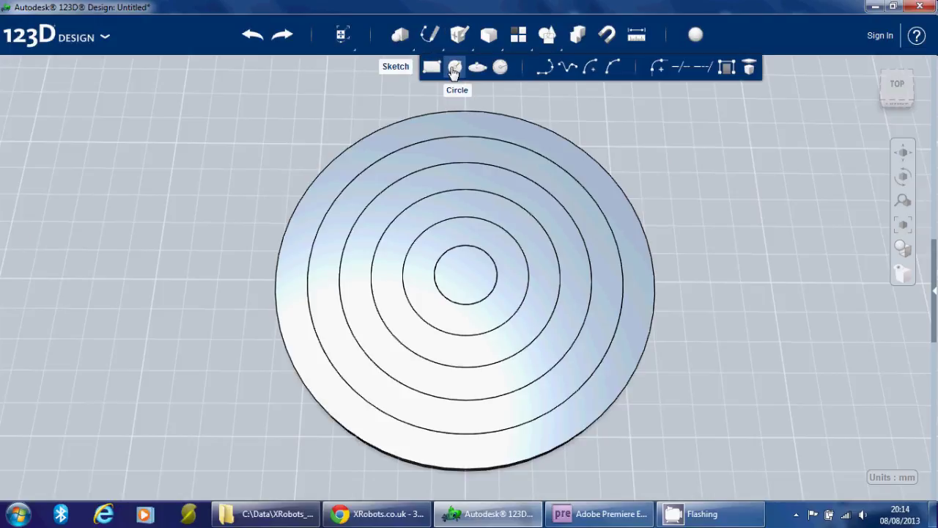
pyautogui.moveTo(488, 35)
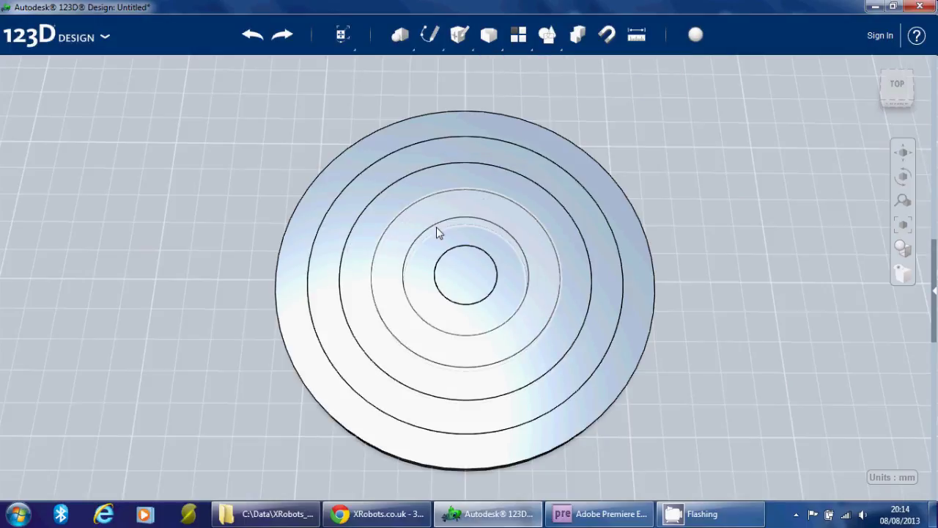
pyautogui.click(586, 221)
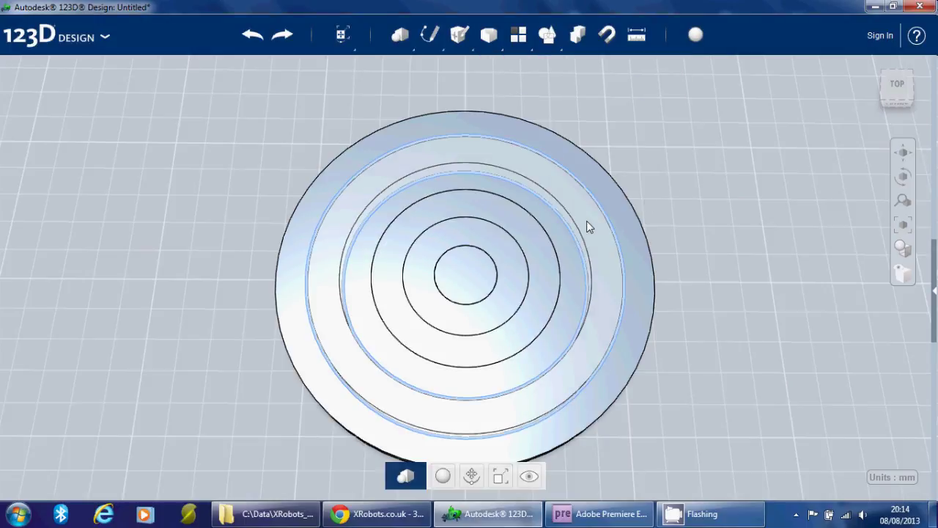
pyautogui.press('Delete')
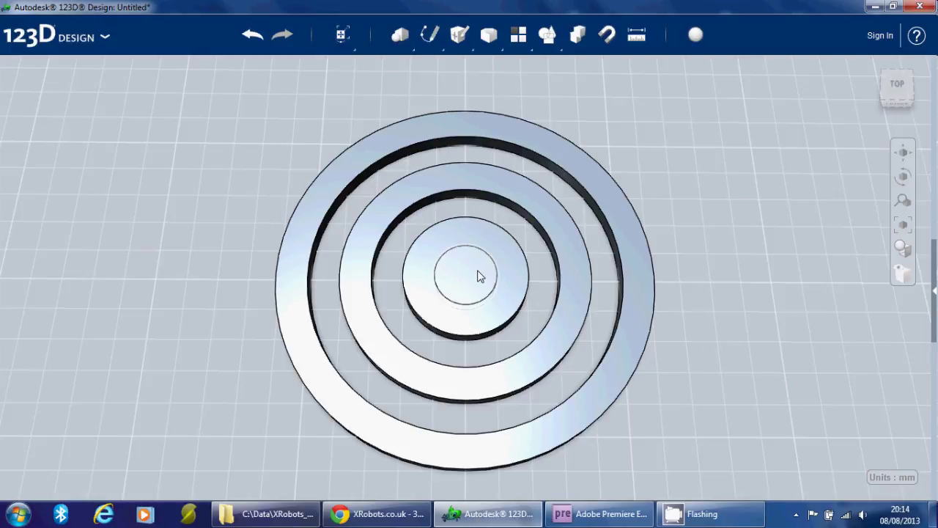
pyautogui.click(479, 273)
pyautogui.press('Delete')
pyautogui.moveTo(699, 194); pyautogui.dragTo(698, 214, button='right')
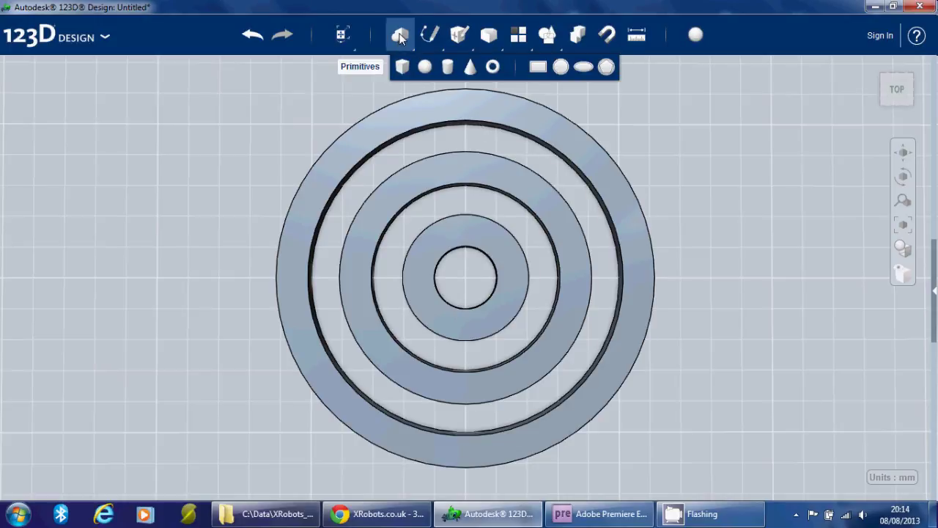
# Add a narrow box, width 5 and height 3, across the rings at the top.
pyautogui.click(401, 67)
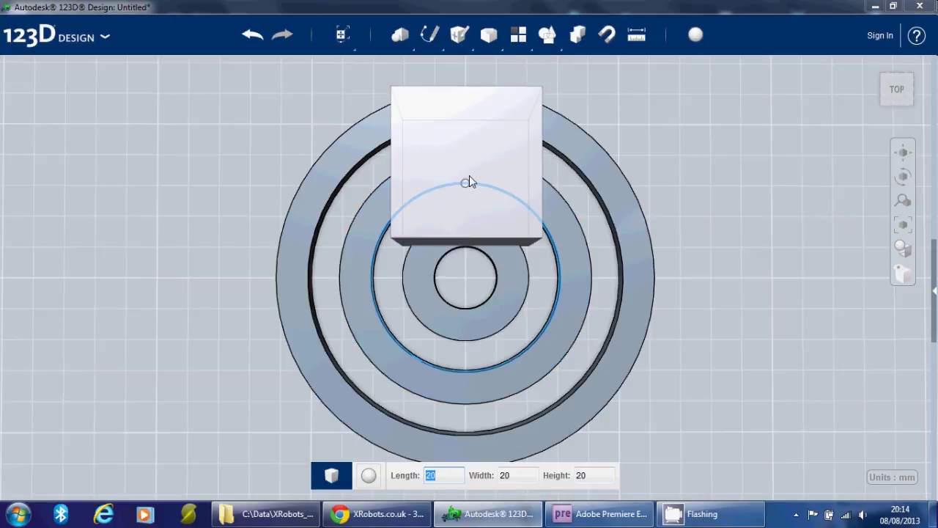
pyautogui.press('Tab')
pyautogui.write('5')
pyautogui.press('Tab')
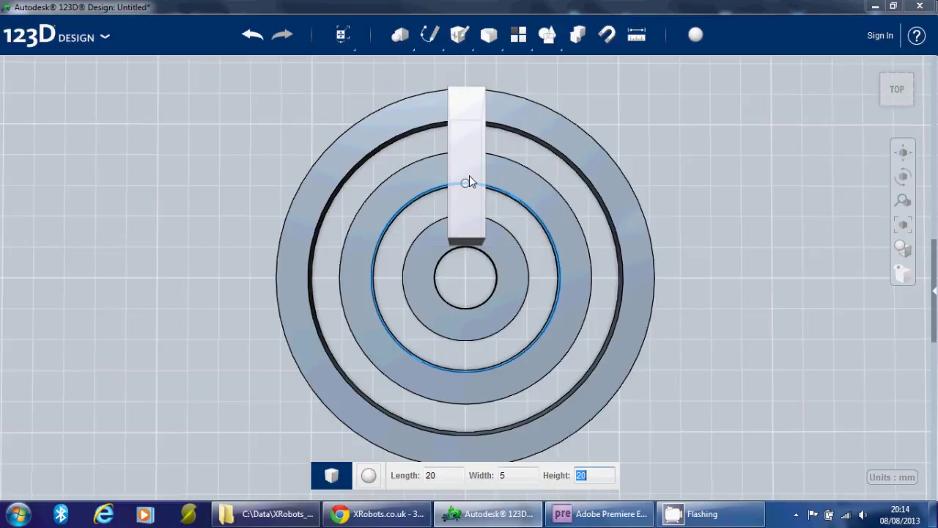
pyautogui.write('3')
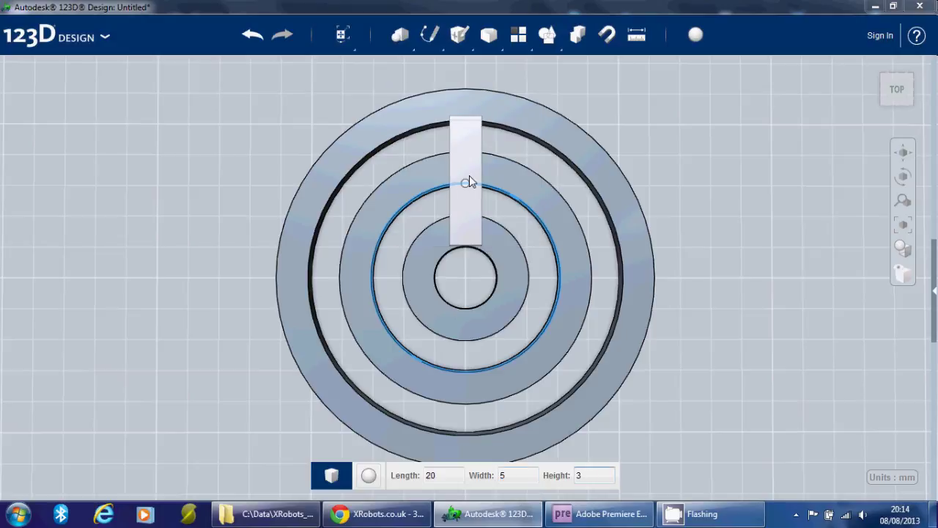
pyautogui.click(469, 181)
pyautogui.moveTo(675, 175)
pyautogui.mouseDown(button='right')
pyautogui.moveTo(708, 168)
pyautogui.moveTo(677, 174)
pyautogui.mouseUp(button='right')
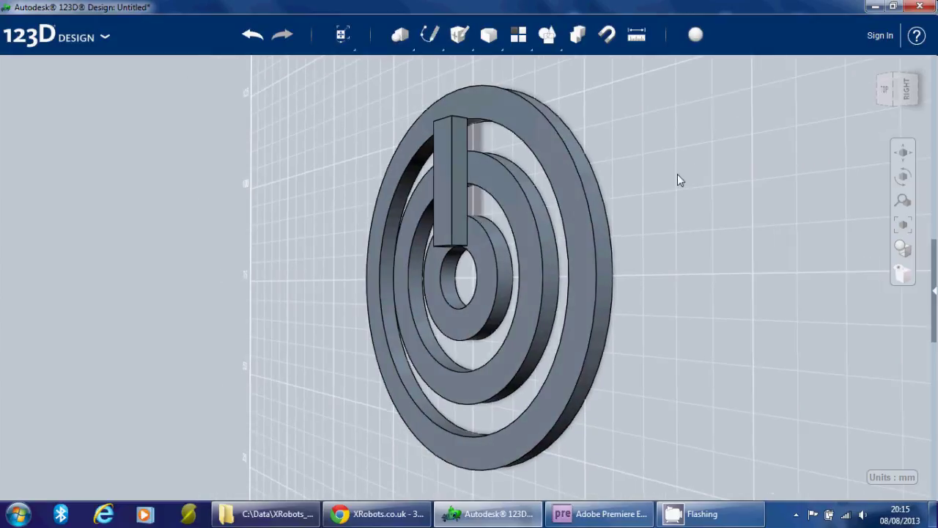
# Move the upright bar -3 mm sideways so it sits centred across the rings.
pyautogui.click(455, 169)
pyautogui.click(472, 475)
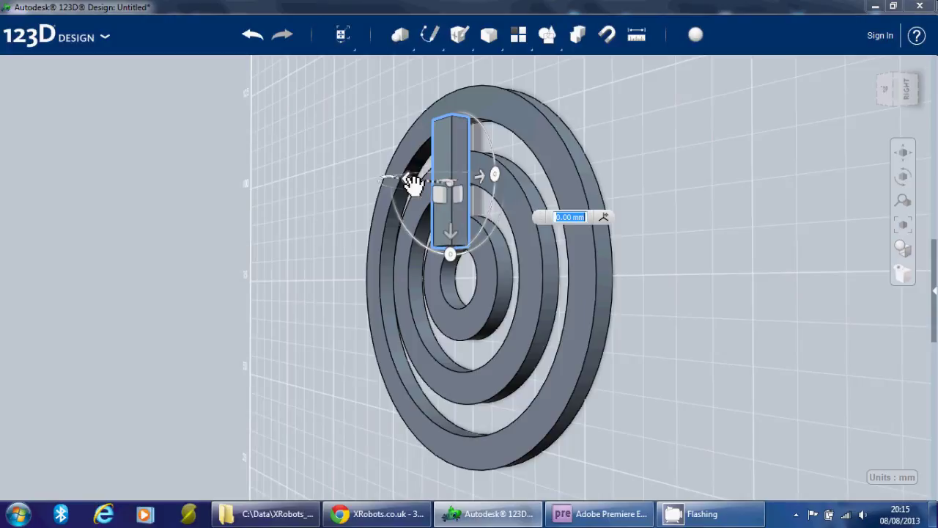
pyautogui.moveTo(413, 183); pyautogui.dragTo(429, 187)
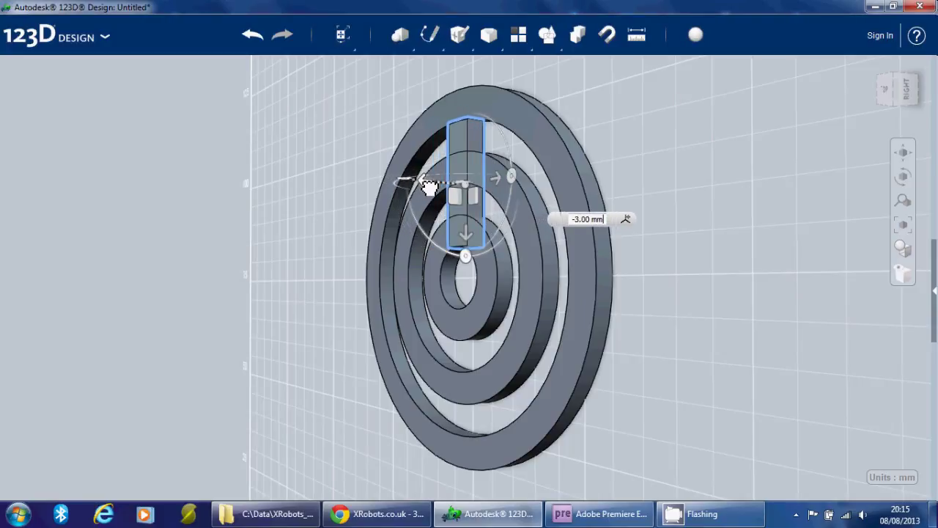
pyautogui.press('Return')
pyautogui.moveTo(626, 220); pyautogui.dragTo(735, 218, button='right')
pyautogui.click(691, 172)
pyautogui.moveTo(680, 173)
pyautogui.mouseDown(button='right')
pyautogui.moveTo(721, 178)
pyautogui.moveTo(710, 139)
pyautogui.moveTo(692, 184)
pyautogui.mouseUp(button='right')
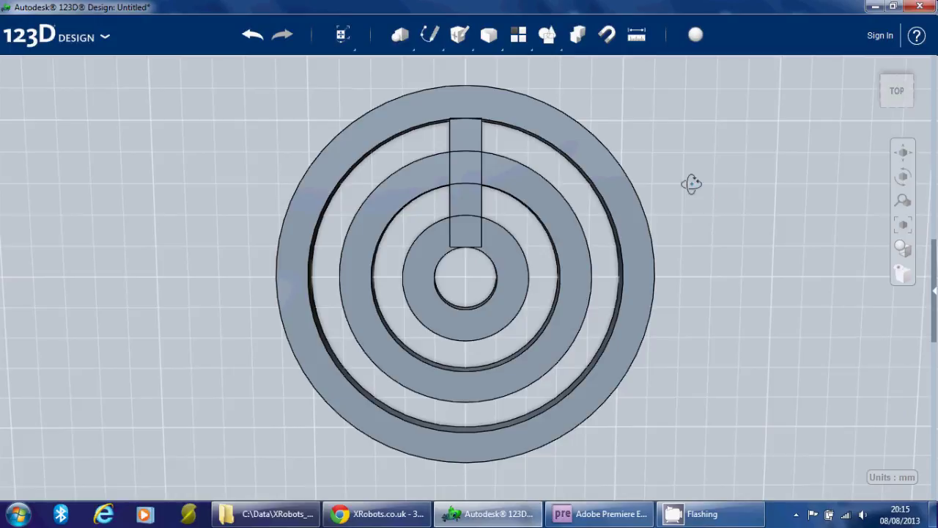
# Combine the outer ring with the bar, middle ring and inner disc into one solid.
pyautogui.click(577, 36)
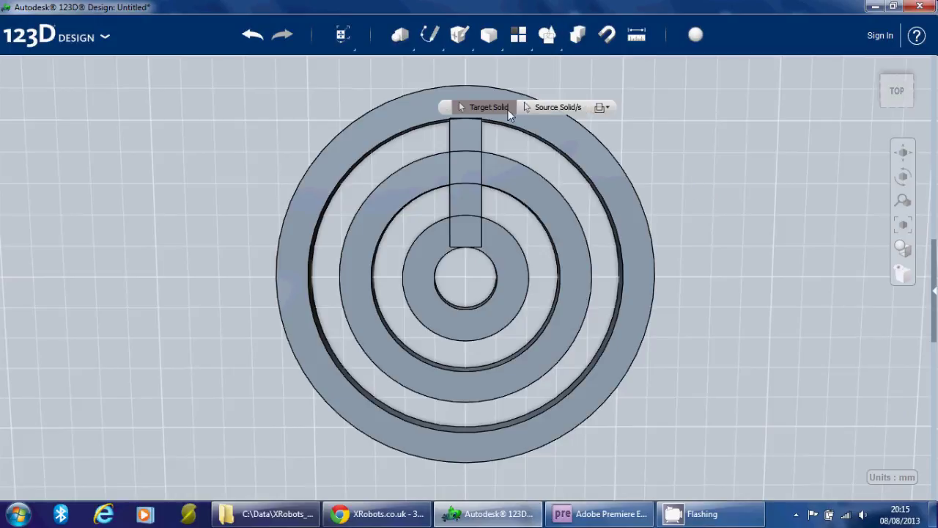
pyautogui.click(398, 119)
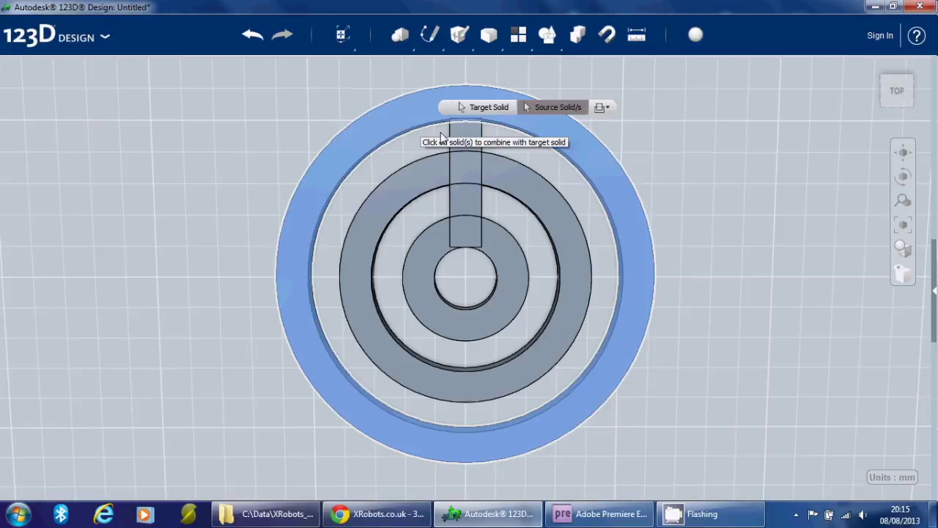
pyautogui.click(474, 174)
pyautogui.click(496, 192)
pyautogui.click(502, 255)
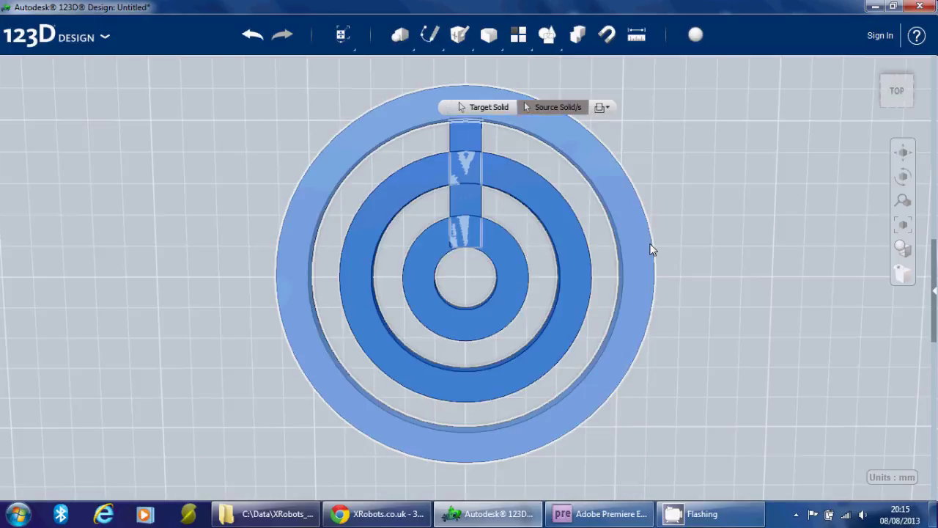
pyautogui.press('Return')
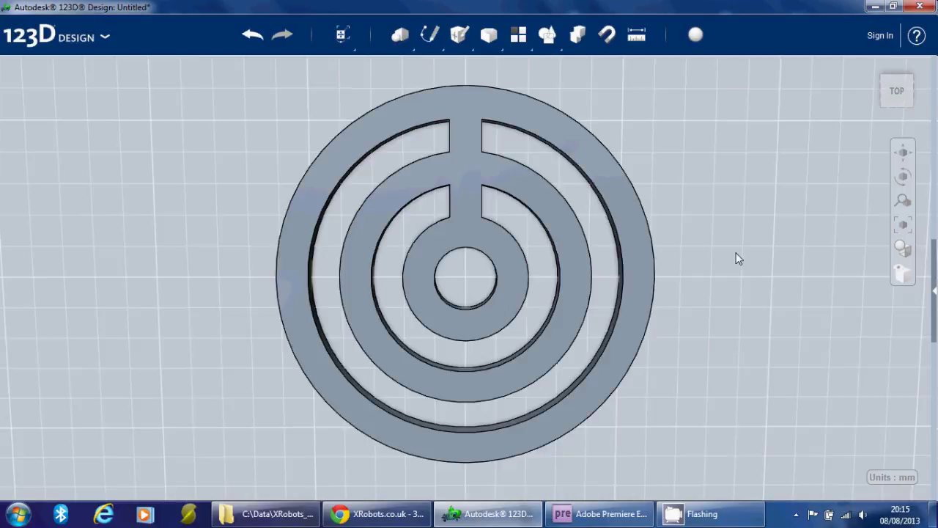
pyautogui.moveTo(735, 258)
pyautogui.mouseDown(button='right')
pyautogui.moveTo(733, 212)
pyautogui.moveTo(730, 240)
pyautogui.mouseUp(button='right')
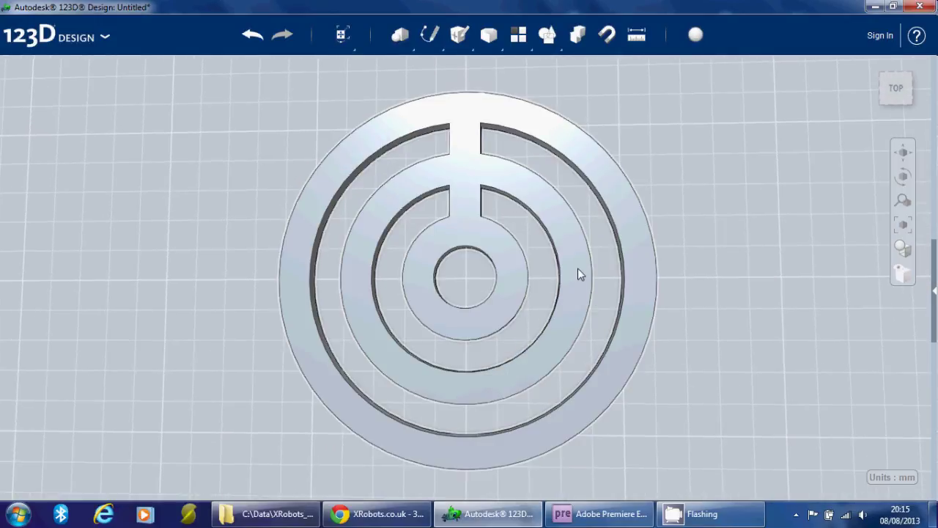
# Attempt a rotation of the merged part, then cancel it because the axis is wrong.
pyautogui.click(577, 269)
pyautogui.click(470, 478)
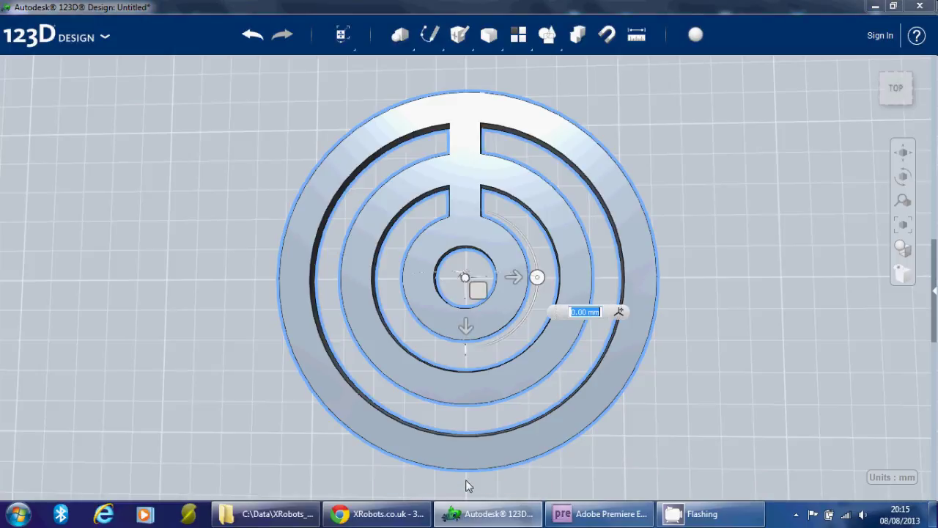
pyautogui.click(539, 279)
pyautogui.press('Return')
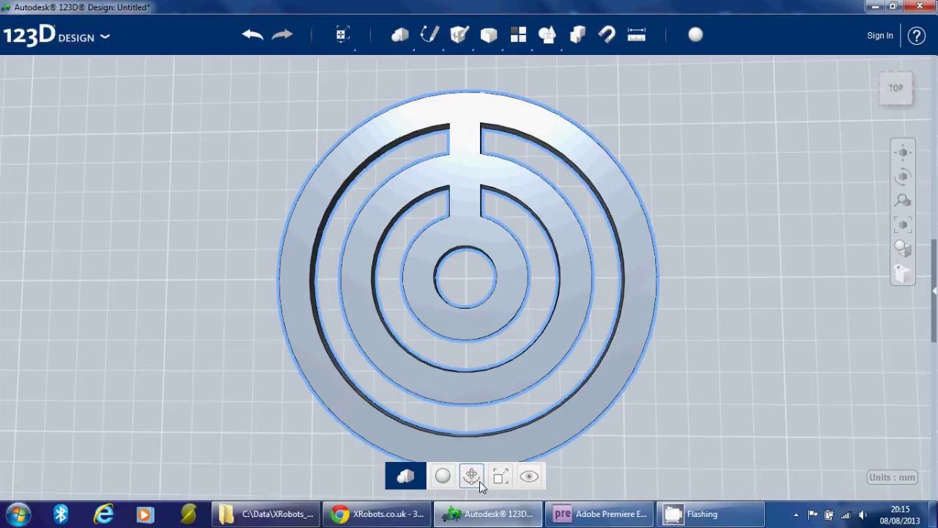
pyautogui.press('Escape')
pyautogui.click(641, 400)
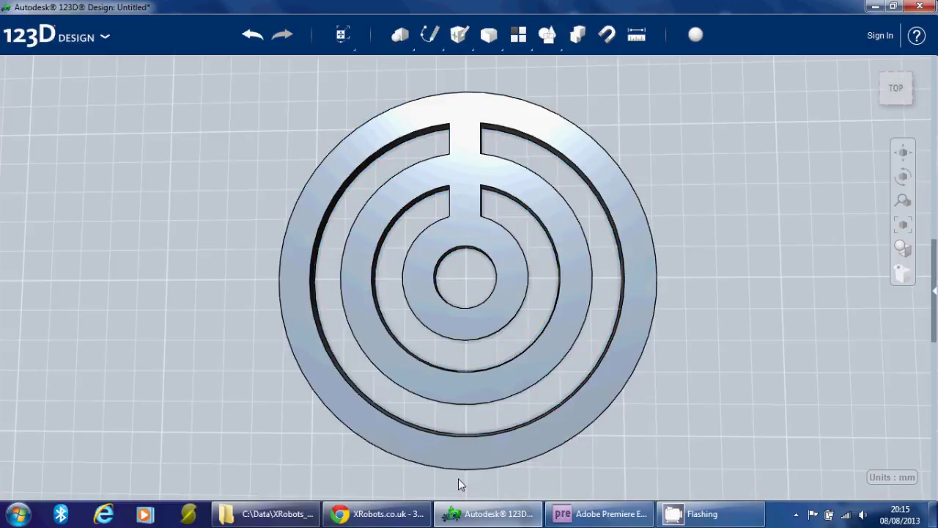
# Rotate the merged ring part 120° about its centre axis.
pyautogui.click(473, 480)
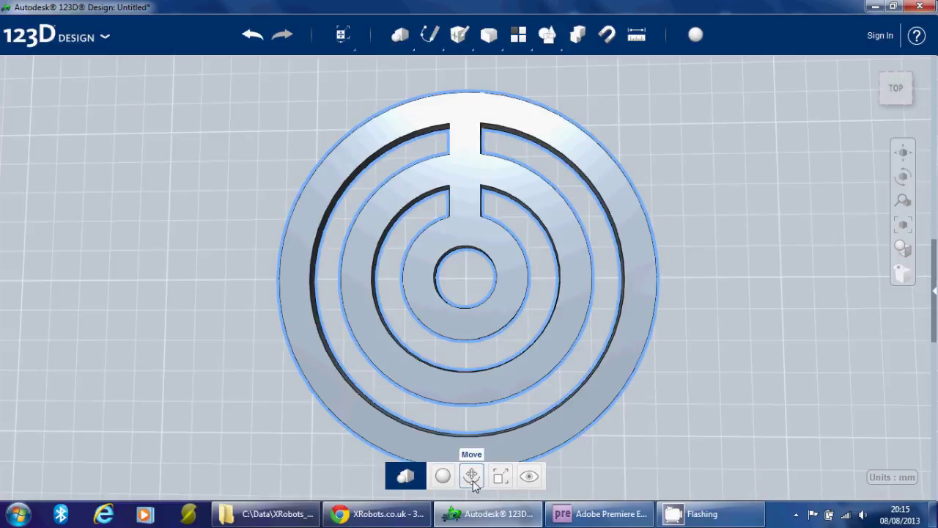
pyautogui.click(472, 477)
pyautogui.moveTo(683, 329); pyautogui.dragTo(677, 297, button='right')
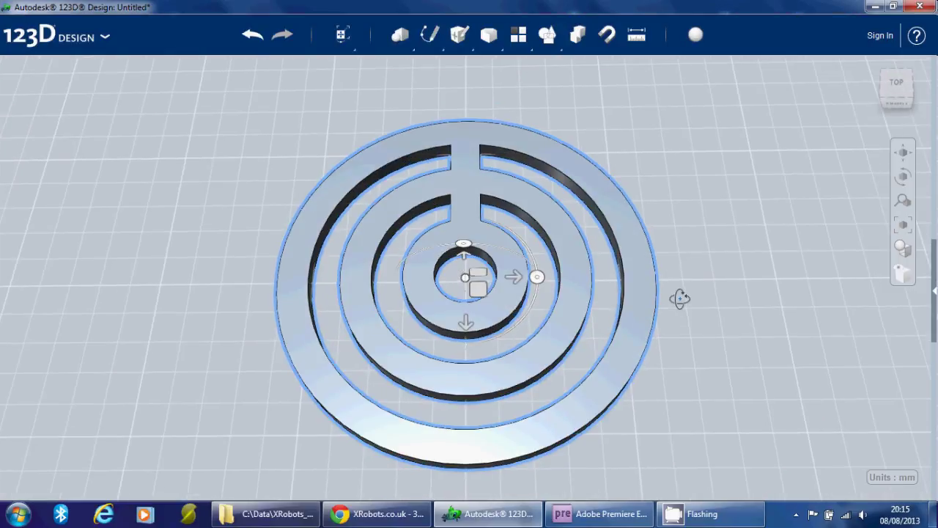
pyautogui.click(538, 279)
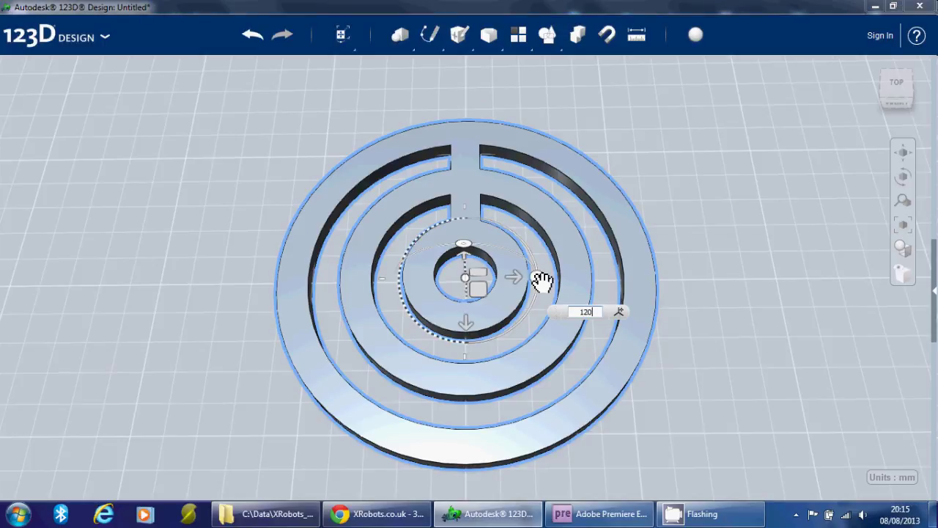
pyautogui.write('120')
pyautogui.press('Return')
pyautogui.moveTo(603, 289); pyautogui.dragTo(764, 208, button='right')
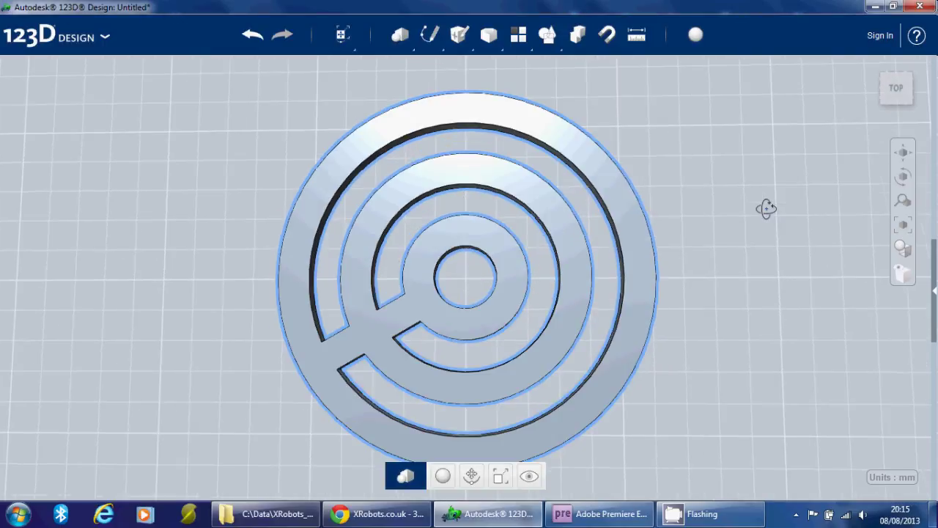
# Add a box 20 long, 5 wide and 3 high at the top of the ring.
pyautogui.moveTo(457, 38)
pyautogui.moveTo(388, 37)
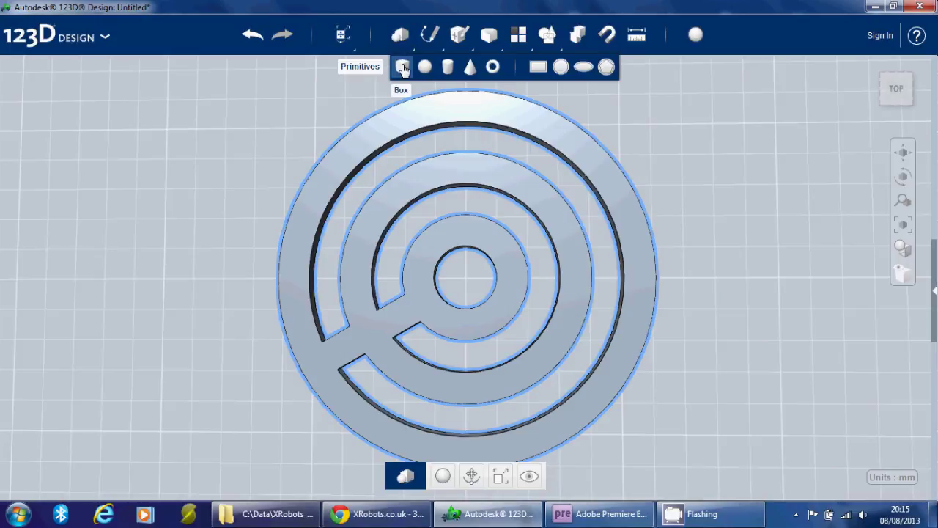
pyautogui.click(400, 66)
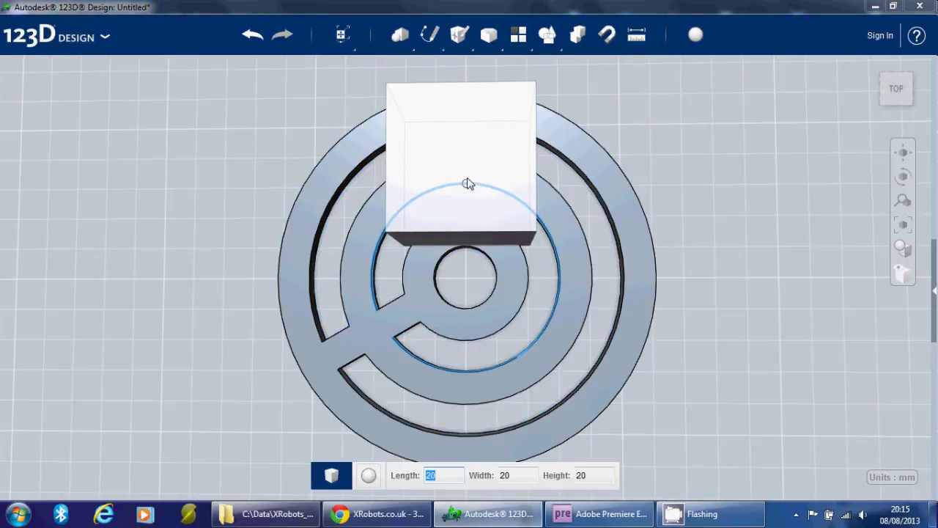
pyautogui.write('5')
pyautogui.press('Tab')
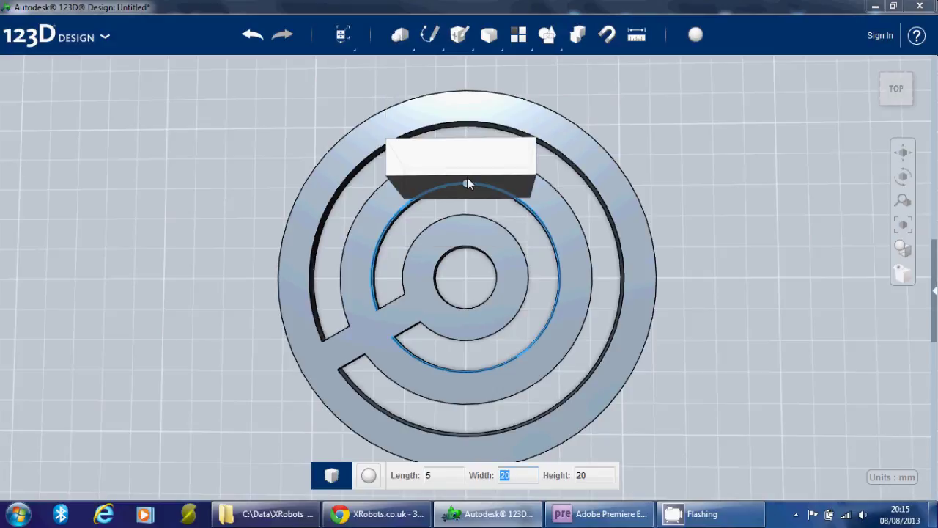
pyautogui.hotkey('shift', 'Tab')
pyautogui.write('20')
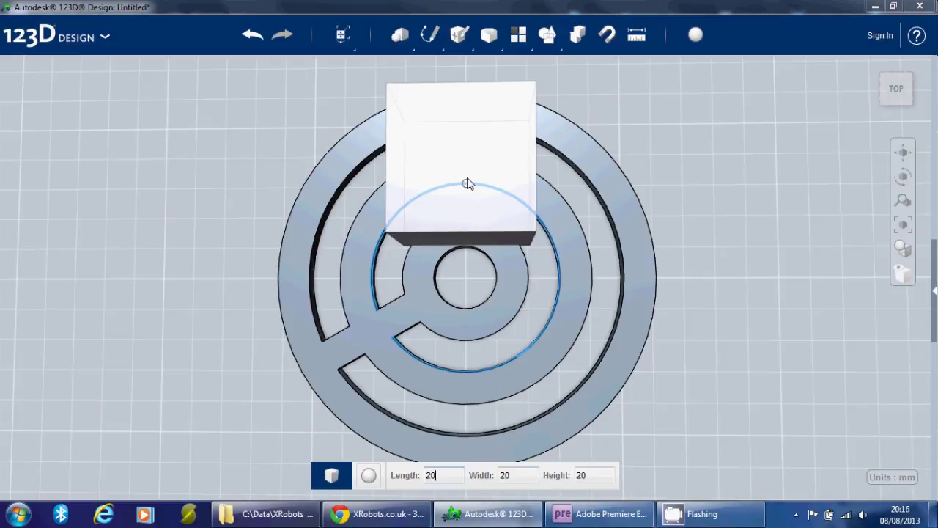
pyautogui.press('Tab')
pyautogui.write('5')
pyautogui.press('Tab')
pyautogui.write('3')
pyautogui.click(467, 183)
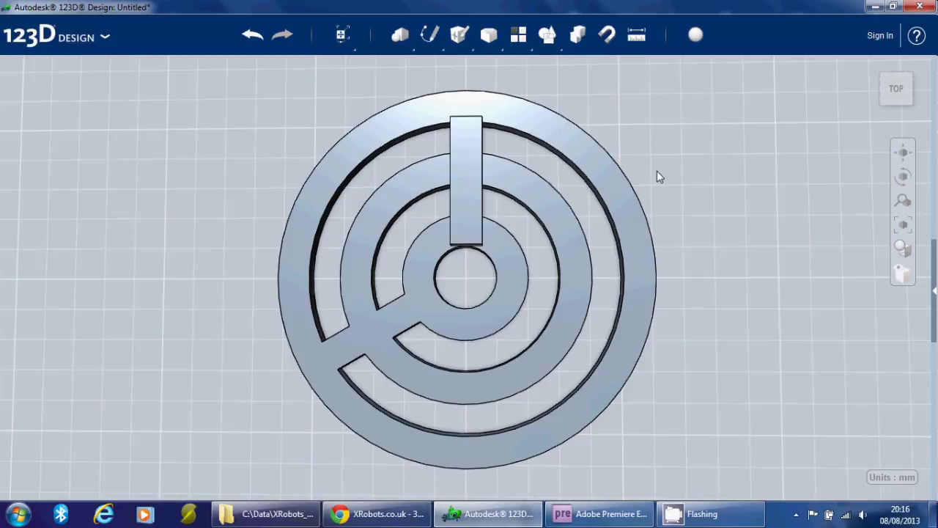
pyautogui.moveTo(657, 171); pyautogui.dragTo(462, 178, button='right')
# Position the new bar at the top of the ring with Move.
pyautogui.click(451, 182)
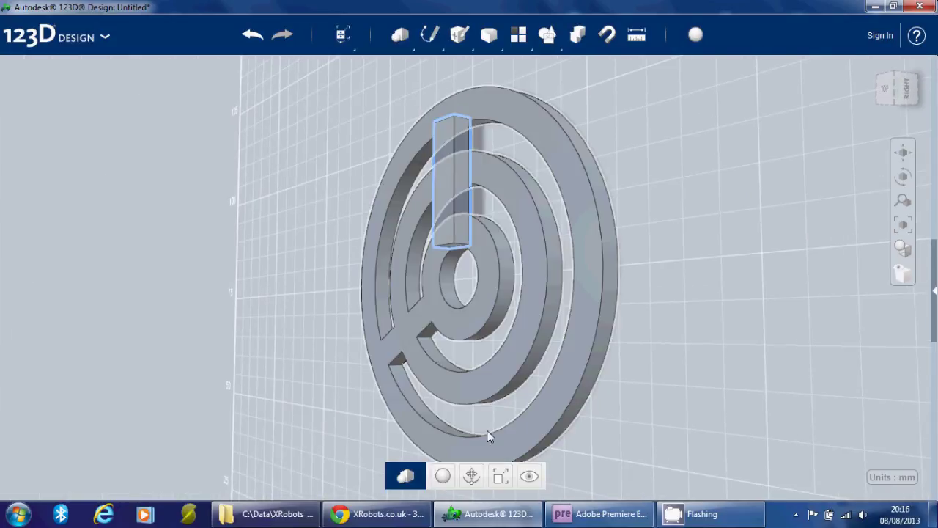
pyautogui.click(492, 478)
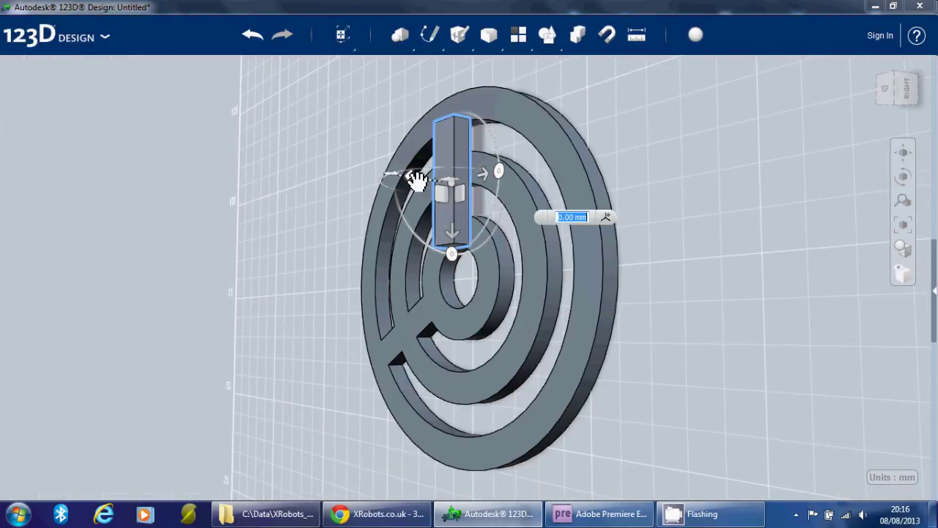
pyautogui.press('Return')
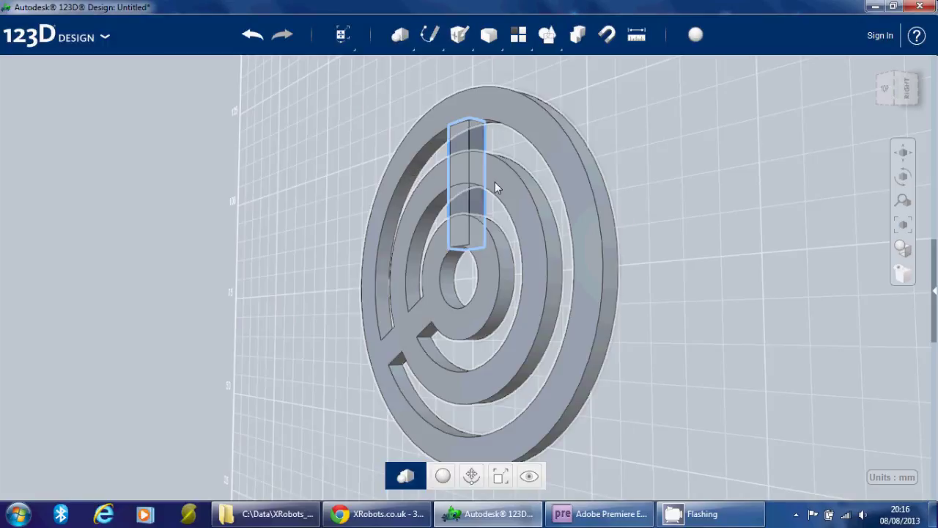
pyautogui.moveTo(496, 184); pyautogui.dragTo(743, 192, button='right')
# Combine the new bar into the ring part as a second spoke.
pyautogui.click(576, 66)
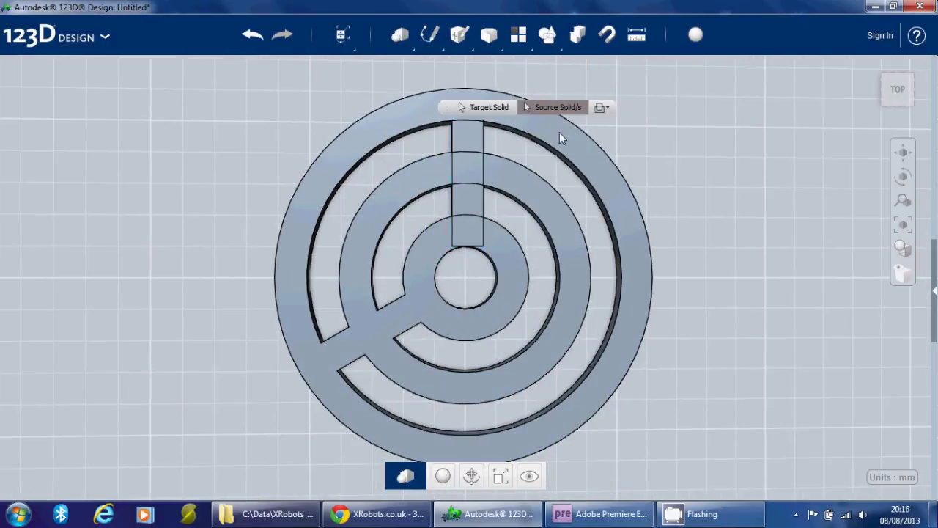
pyautogui.click(546, 128)
pyautogui.click(473, 139)
pyautogui.press('Return')
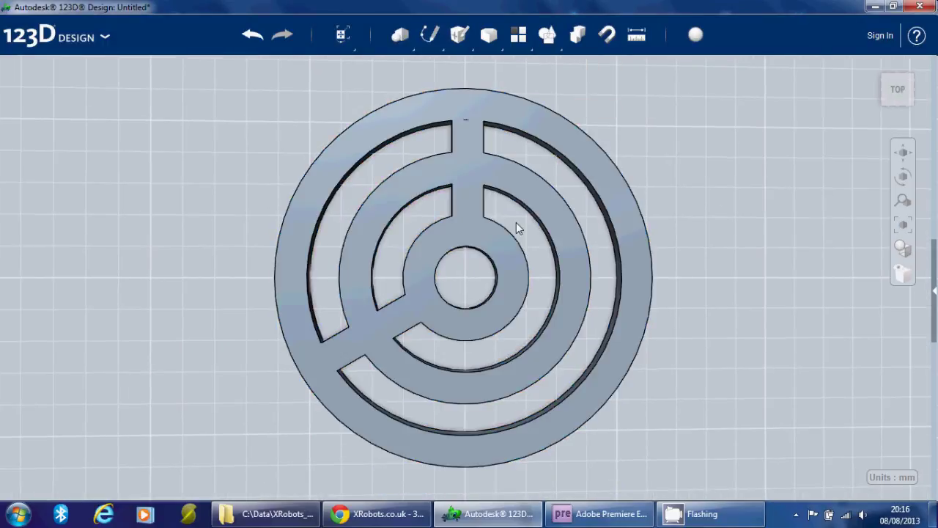
pyautogui.moveTo(798, 292); pyautogui.dragTo(791, 250, button='right')
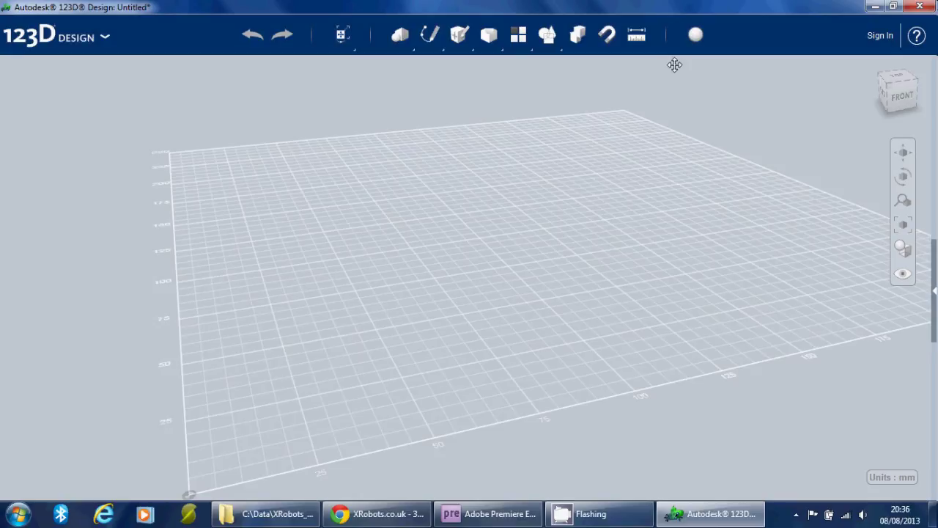
# Place a cylinder of radius 20 and height 30 on the grid.
pyautogui.moveTo(400, 37)
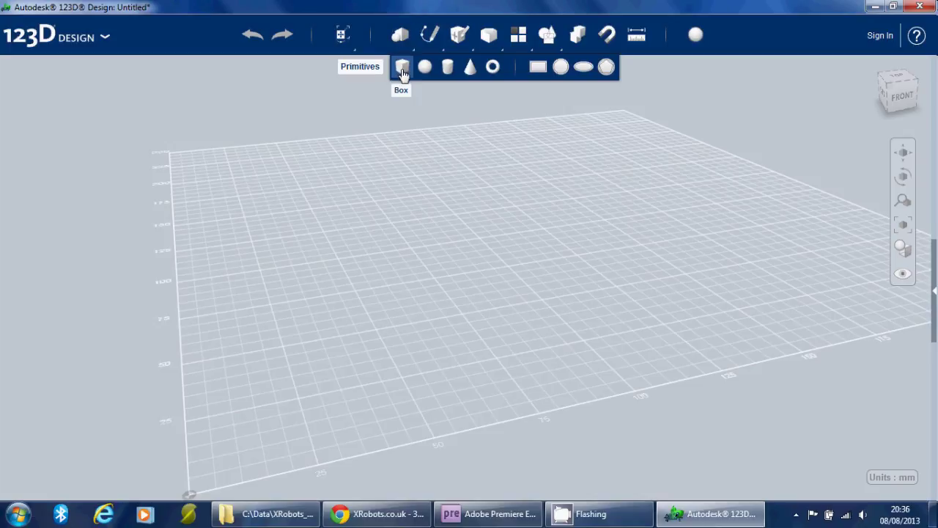
pyautogui.click(438, 281)
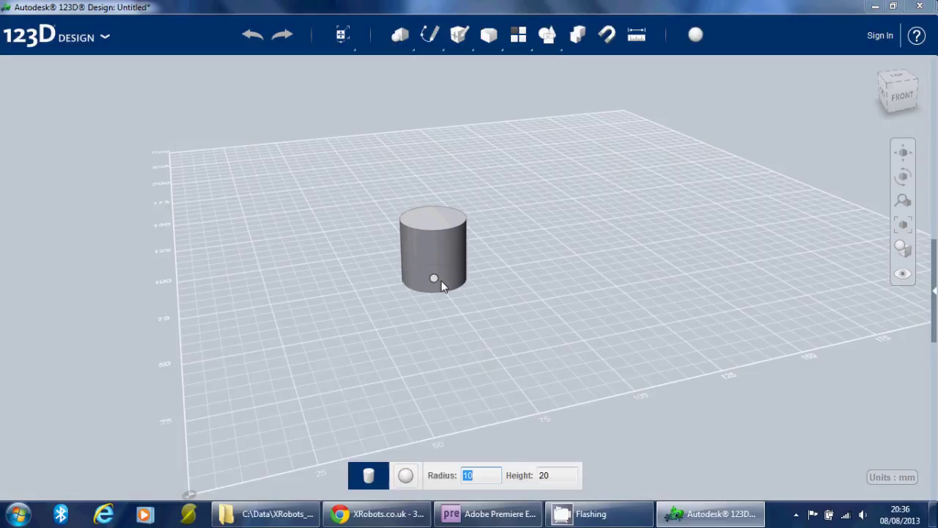
pyautogui.write('20')
pyautogui.press('Tab')
pyautogui.write('35')
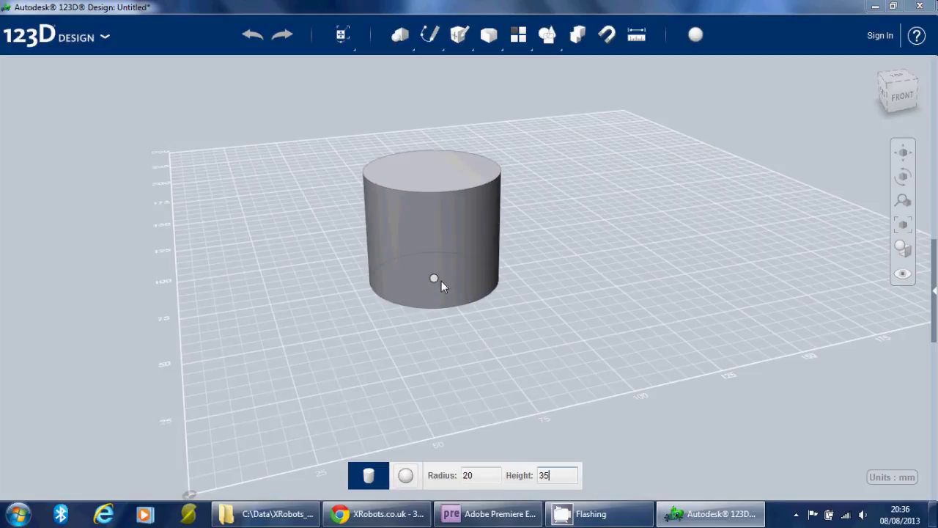
pyautogui.press('BackSpace')
pyautogui.write('0')
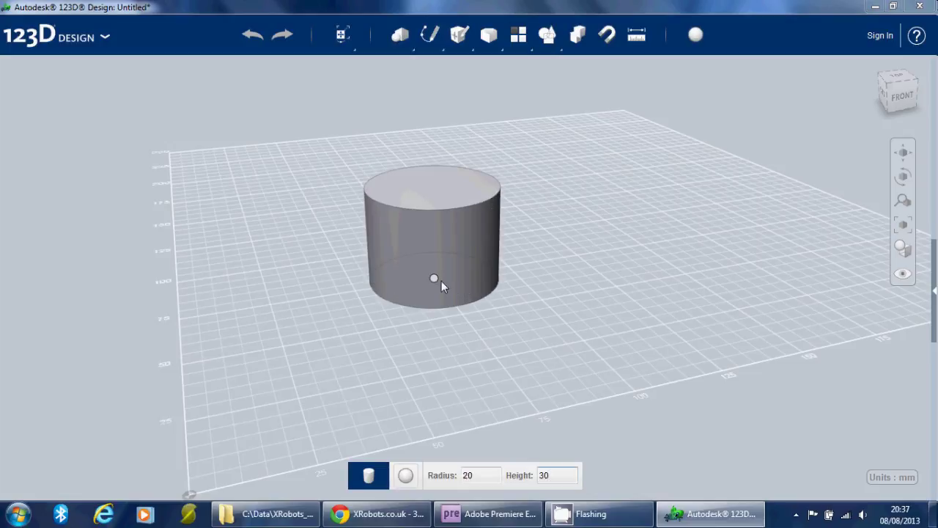
pyautogui.click(441, 281)
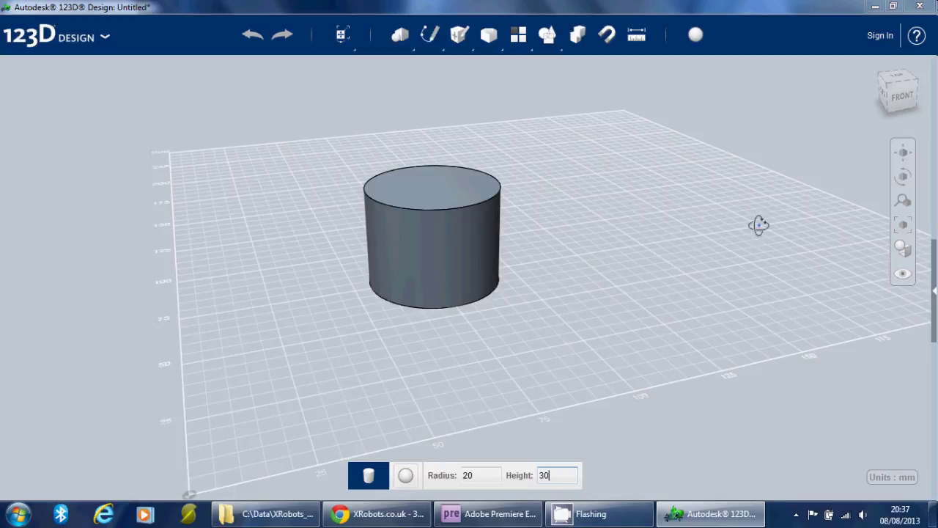
pyautogui.moveTo(759, 225); pyautogui.dragTo(762, 271, button='right')
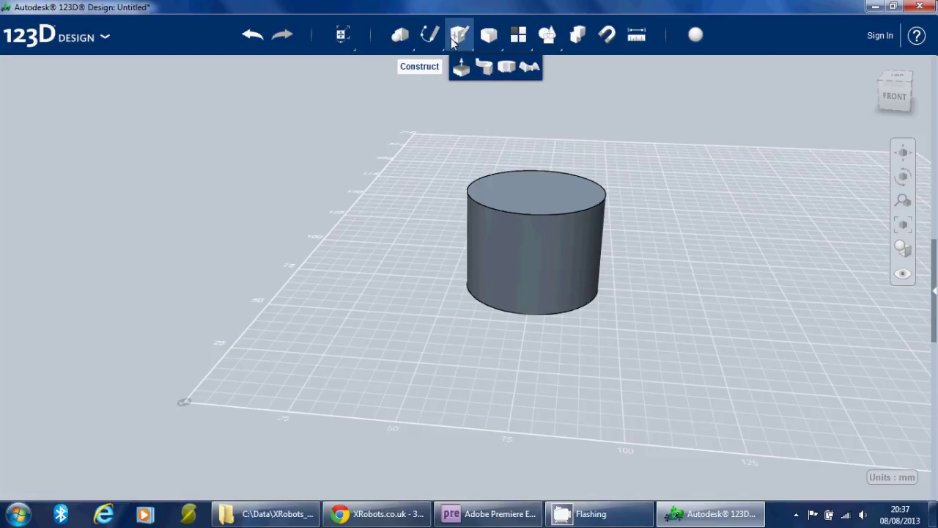
# Place a 5 × 25 × 40 mm box beside the cylinder and zoom in on it.
pyautogui.click(403, 72)
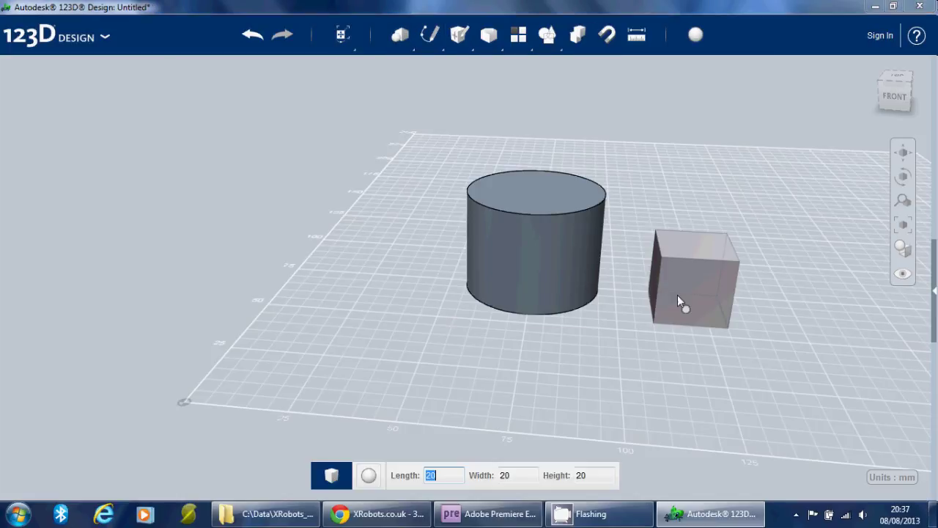
pyautogui.write('5')
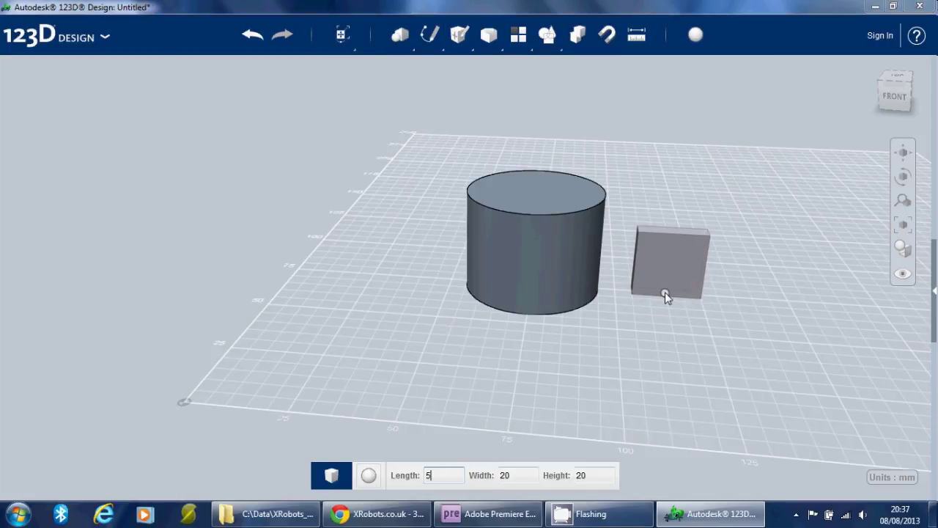
pyautogui.press('Tab')
pyautogui.write('25')
pyautogui.press('Tab')
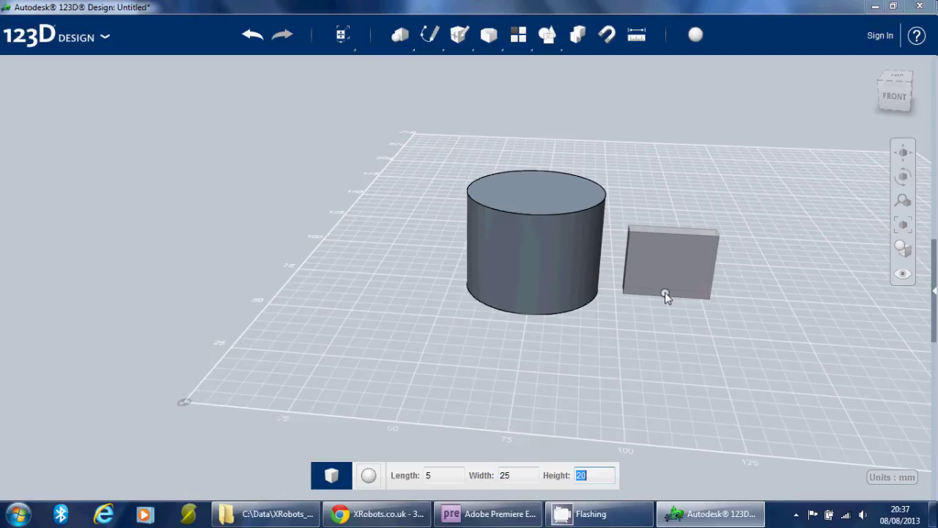
pyautogui.write('40')
pyautogui.click(665, 292)
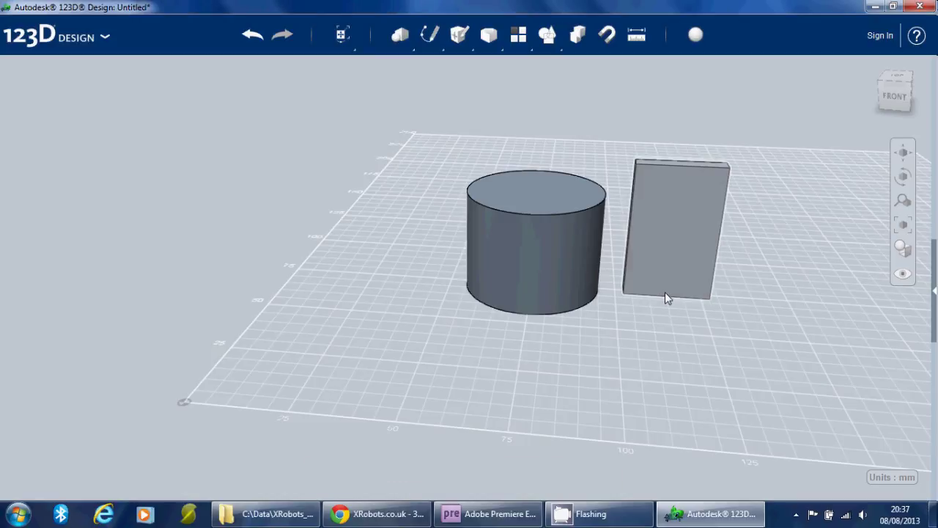
pyautogui.moveTo(916, 252)
pyautogui.scroll(5, 718, 224)
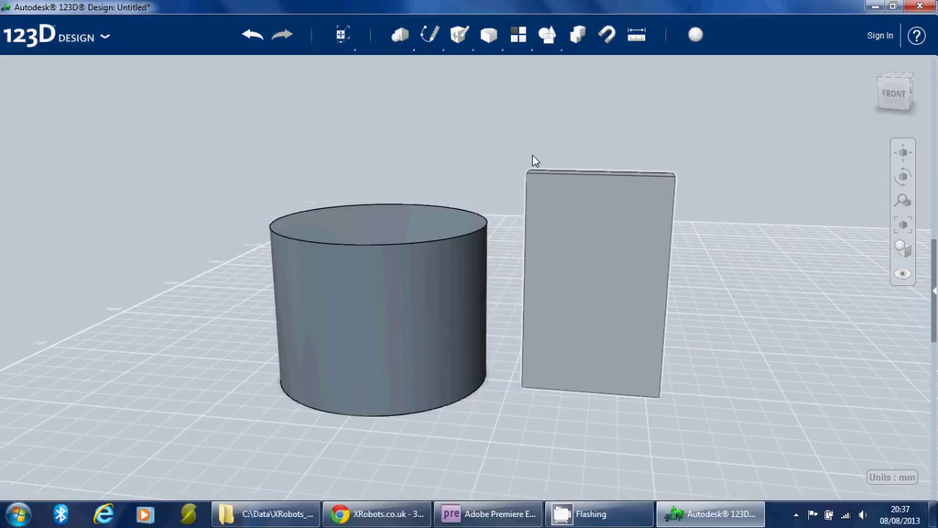
# On the plate's front face, sketch a seven-point zigzag polyline from the top-right corner to the left edge.
pyautogui.moveTo(433, 35)
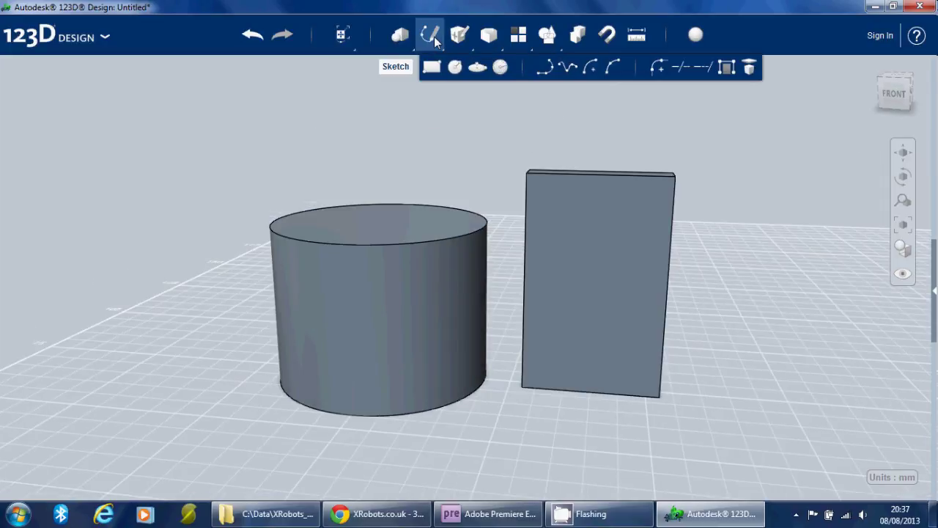
pyautogui.click(546, 68)
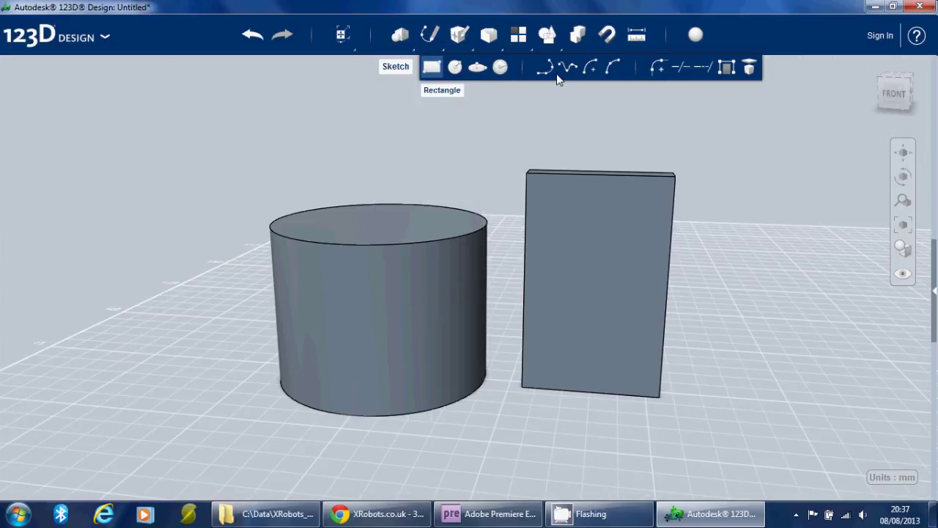
pyautogui.click(643, 201)
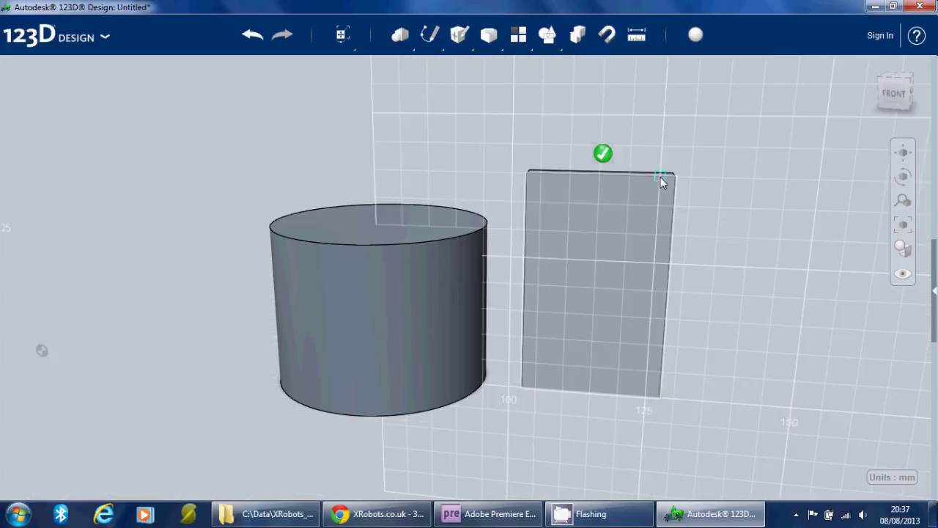
pyautogui.click(661, 177)
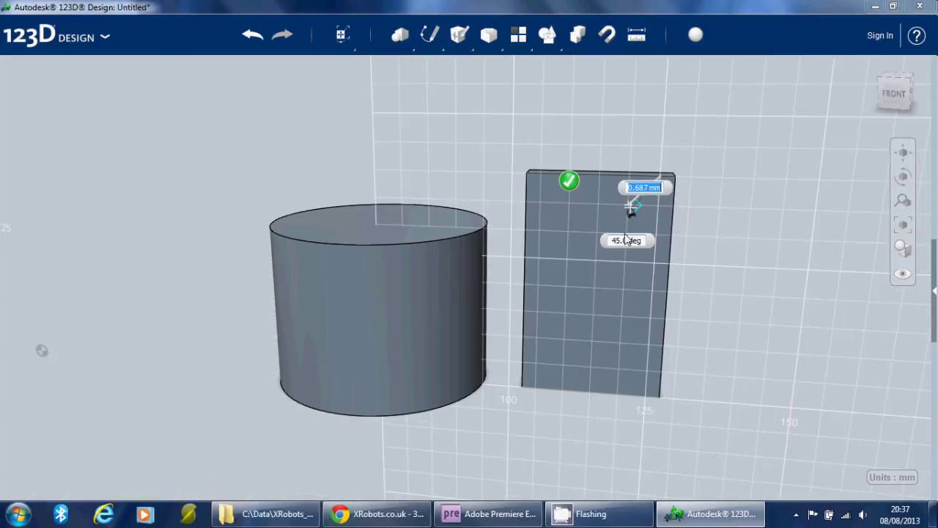
pyautogui.click(628, 206)
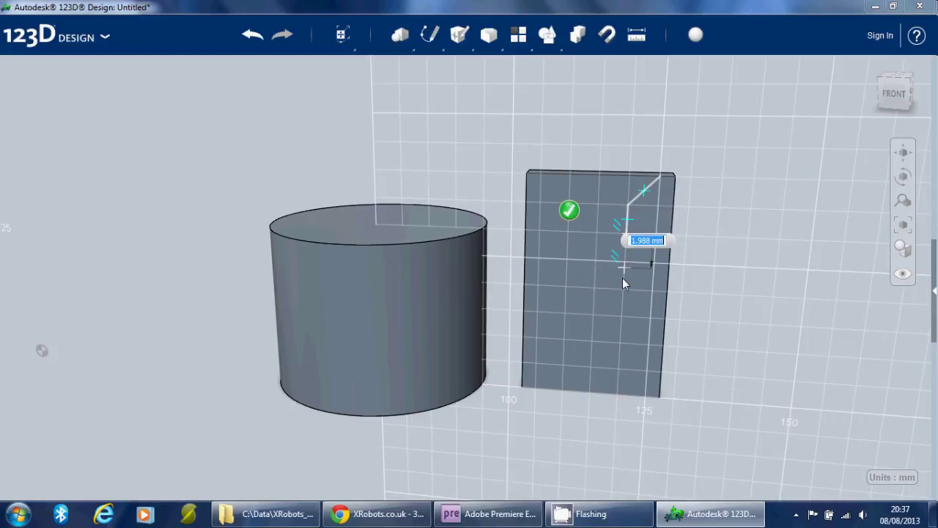
pyautogui.click(627, 234)
pyautogui.click(598, 286)
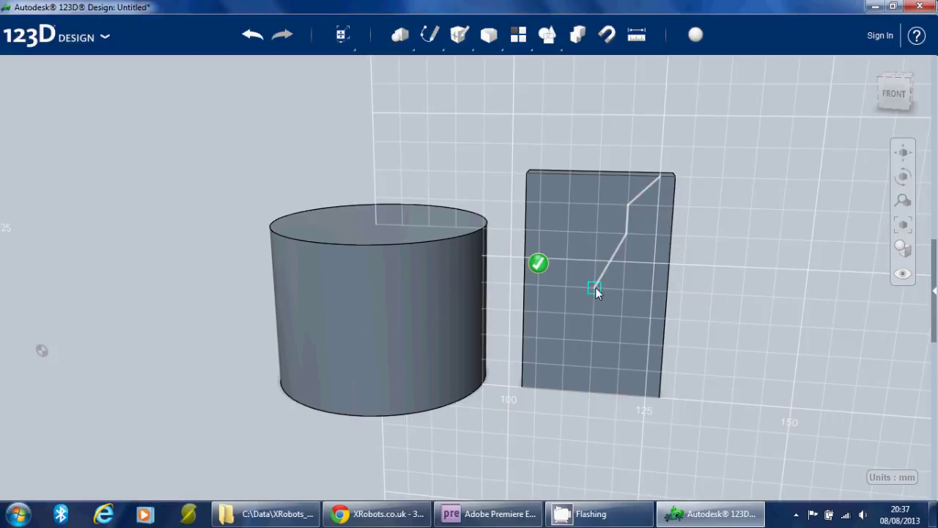
pyautogui.click(620, 316)
pyautogui.click(618, 370)
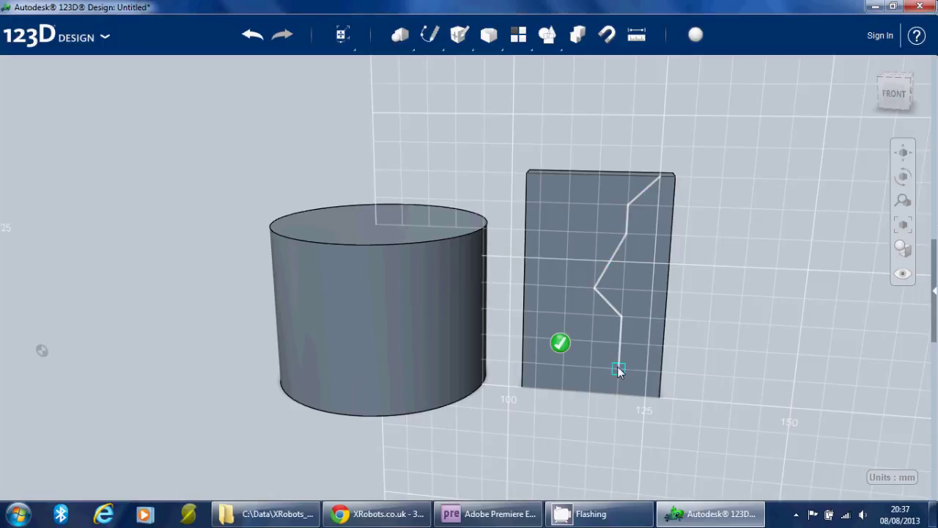
pyautogui.click(520, 365)
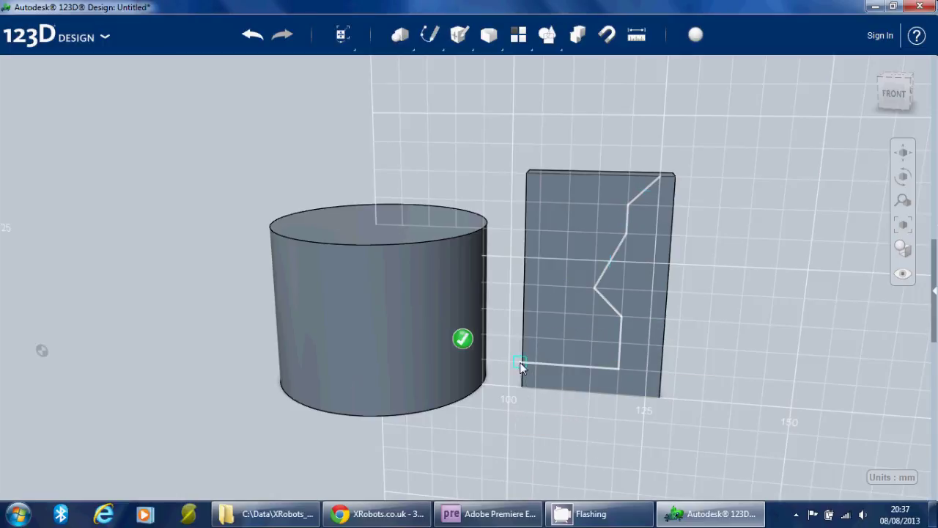
pyautogui.press('Return')
# Split the plate with the zigzag polyline using Split Solid.
pyautogui.moveTo(488, 42)
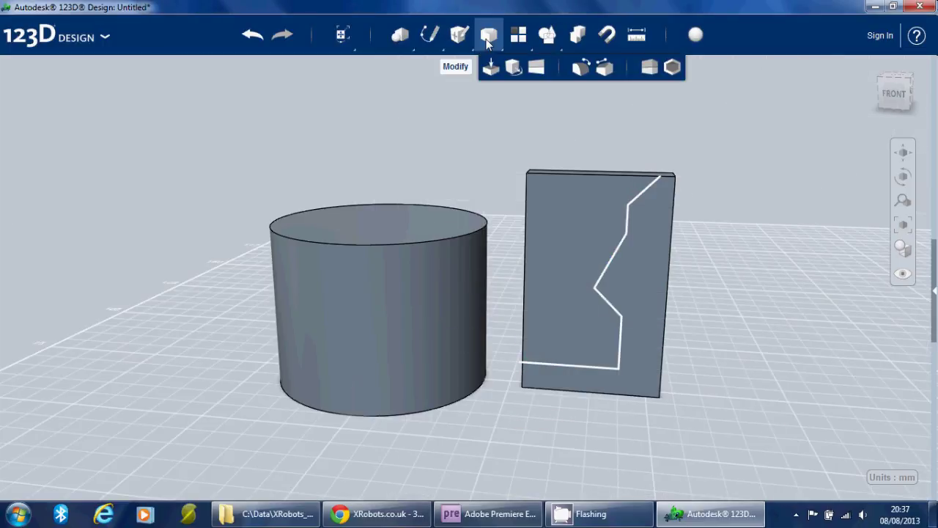
pyautogui.click(650, 71)
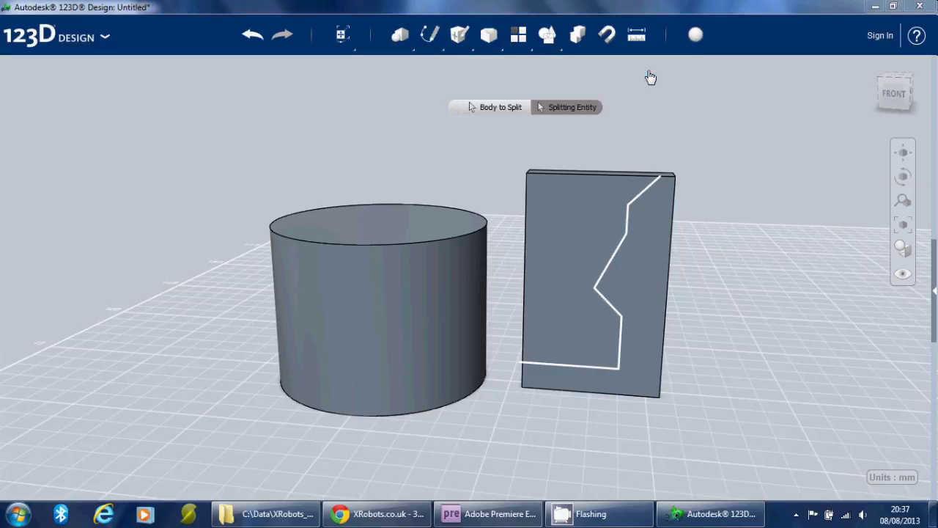
pyautogui.click(584, 229)
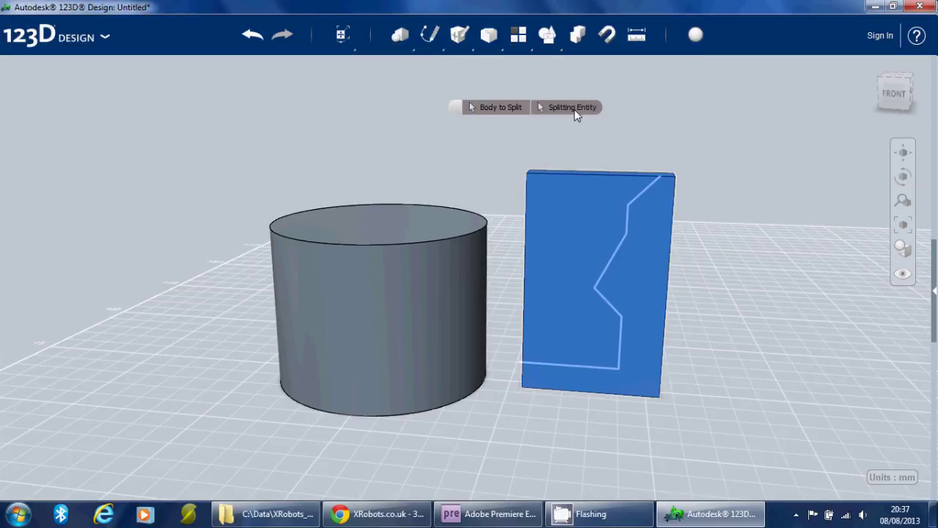
pyautogui.click(643, 194)
pyautogui.press('Return')
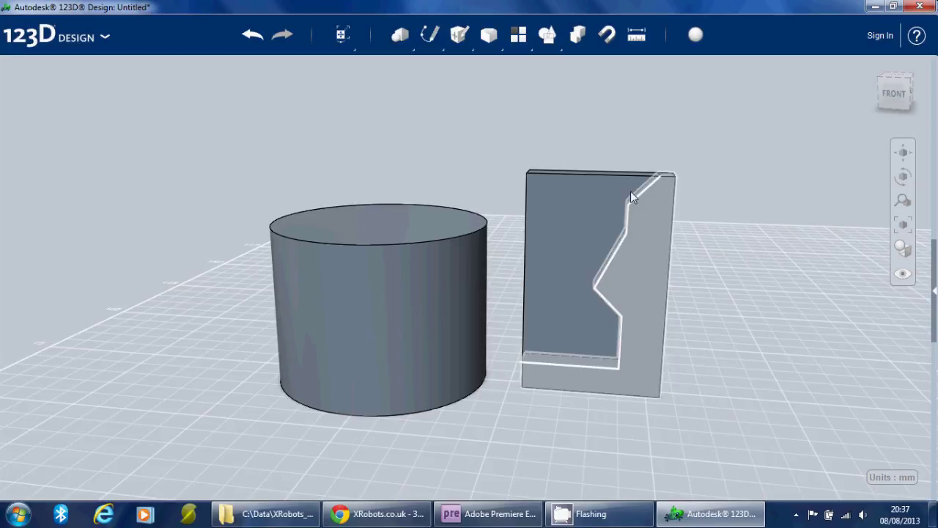
# Delete the split-off left piece, leaving the jagged L-shaped arm.
pyautogui.click(589, 193)
pyautogui.press('Delete')
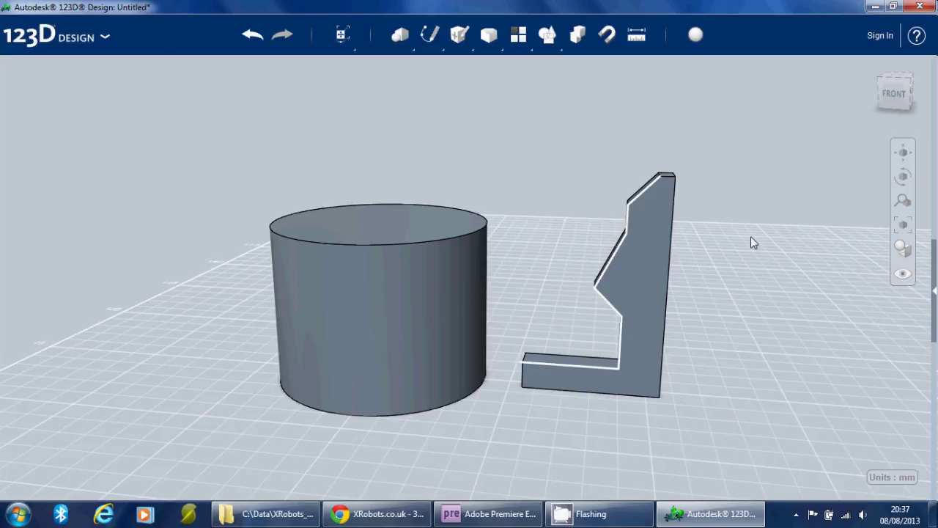
pyautogui.moveTo(751, 238); pyautogui.dragTo(758, 257, button='right')
# Move the jagged arm -8 mm along X so its foot touches the cylinder.
pyautogui.click(620, 281)
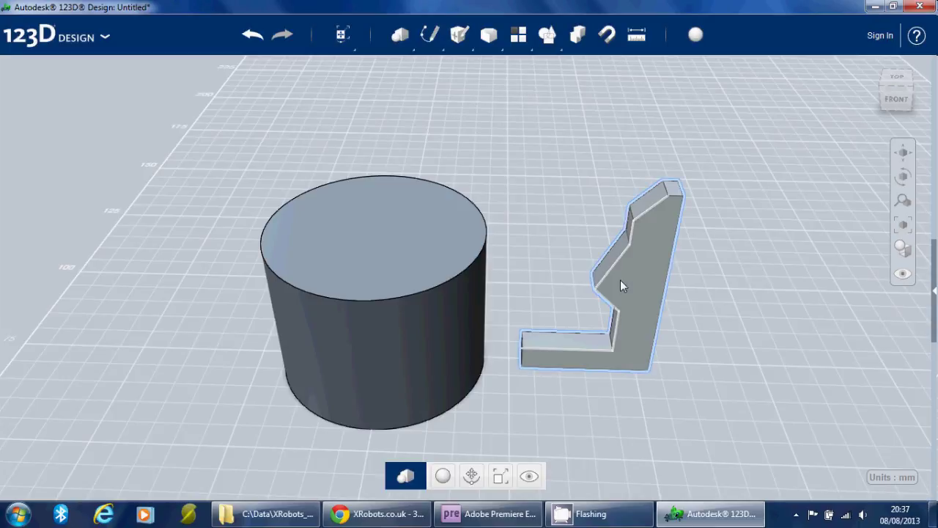
pyautogui.click(472, 477)
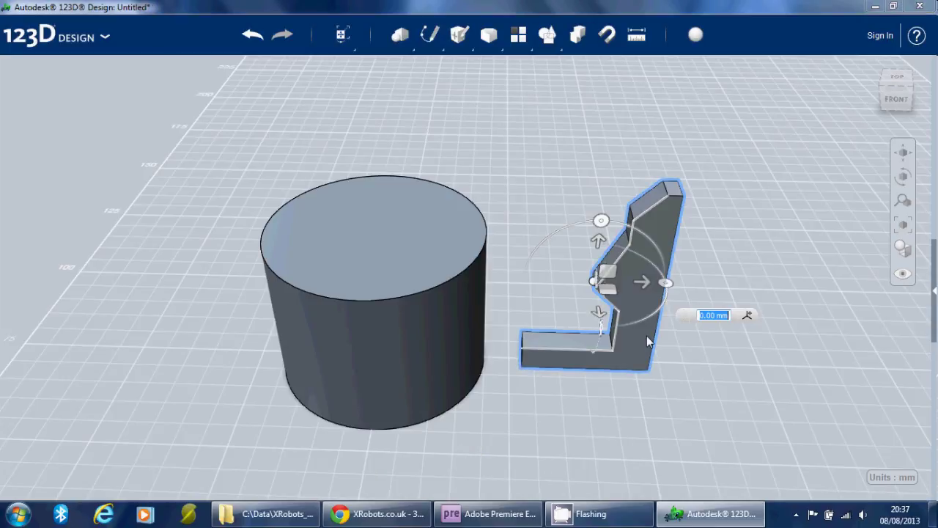
pyautogui.moveTo(635, 288); pyautogui.dragTo(609, 290)
pyautogui.moveTo(701, 254)
pyautogui.mouseDown()
pyautogui.moveTo(702, 223)
pyautogui.moveTo(656, 200)
pyautogui.moveTo(715, 266)
pyautogui.moveTo(713, 254)
pyautogui.mouseUp()
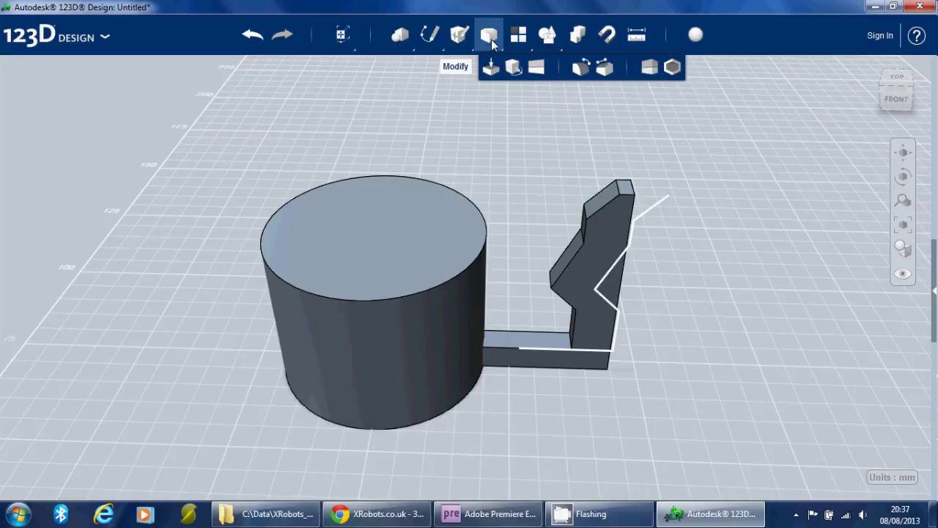
# Combine the jagged L-shaped arm (target) with the cylinder (source) into one solid, viewed from above.
pyautogui.click(578, 37)
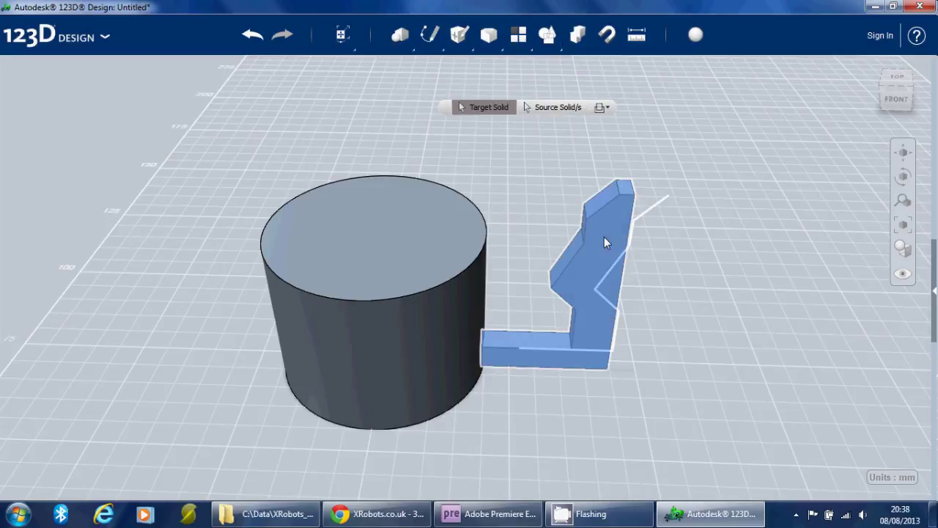
pyautogui.click(604, 237)
pyautogui.click(418, 250)
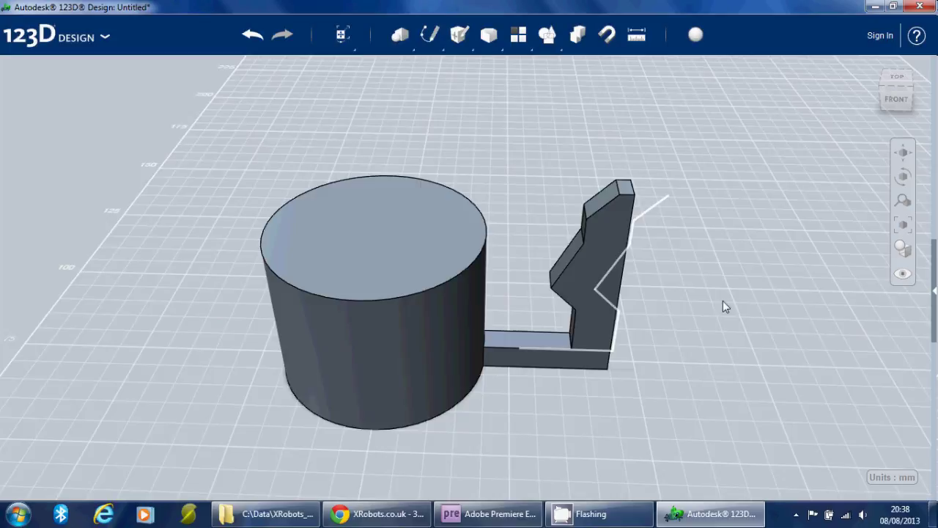
pyautogui.moveTo(722, 301)
pyautogui.mouseDown(button='right')
pyautogui.moveTo(730, 343)
pyautogui.moveTo(724, 286)
pyautogui.mouseUp(button='right')
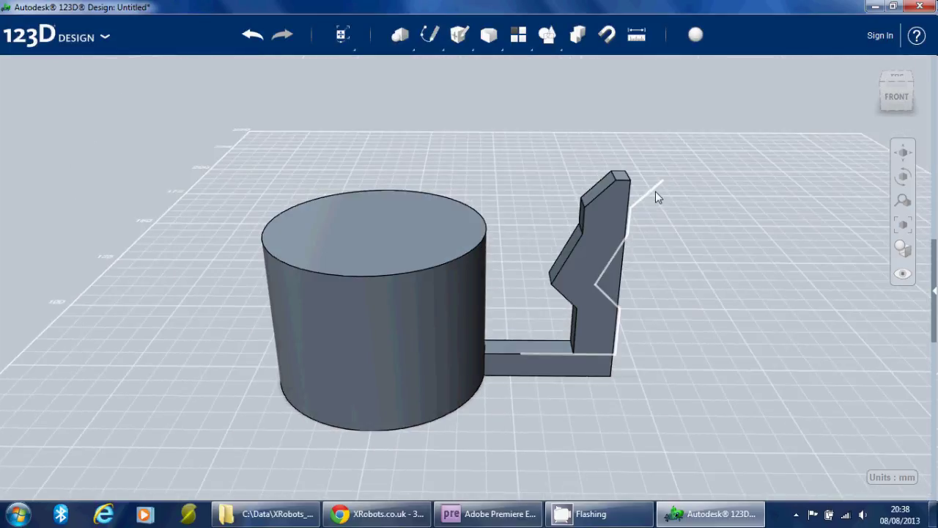
pyautogui.click(618, 253)
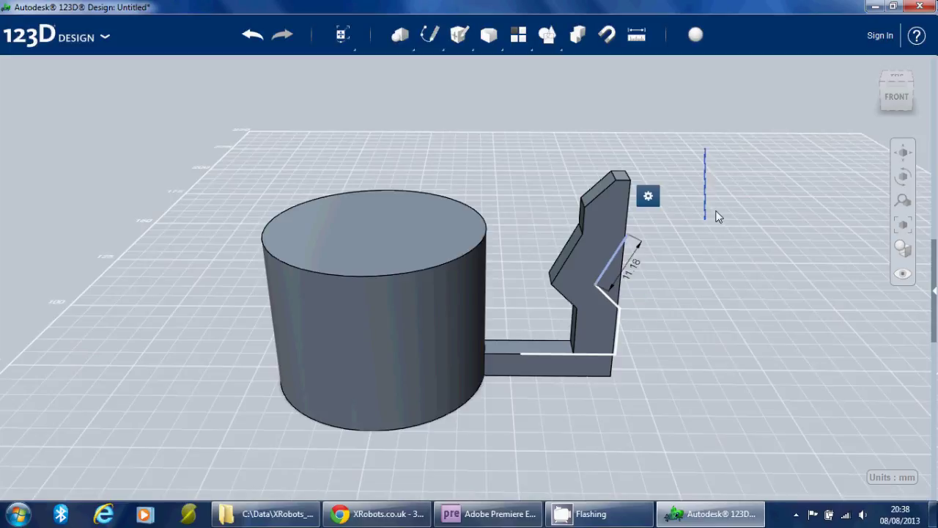
pyautogui.moveTo(715, 234); pyautogui.dragTo(623, 148)
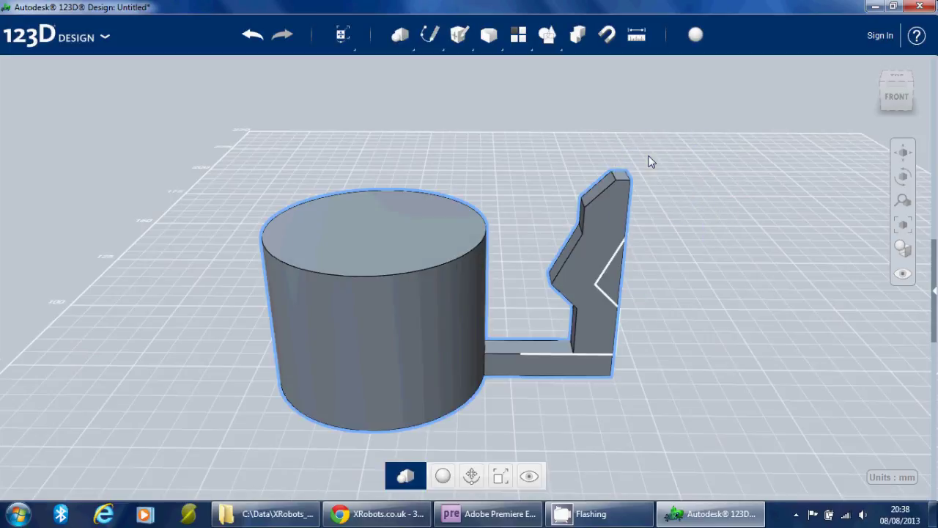
pyautogui.moveTo(695, 147)
pyautogui.mouseDown(button='right')
pyautogui.moveTo(701, 178)
pyautogui.moveTo(697, 142)
pyautogui.moveTo(733, 191)
pyautogui.moveTo(748, 191)
pyautogui.moveTo(739, 155)
pyautogui.mouseUp(button='right')
pyautogui.click(727, 159)
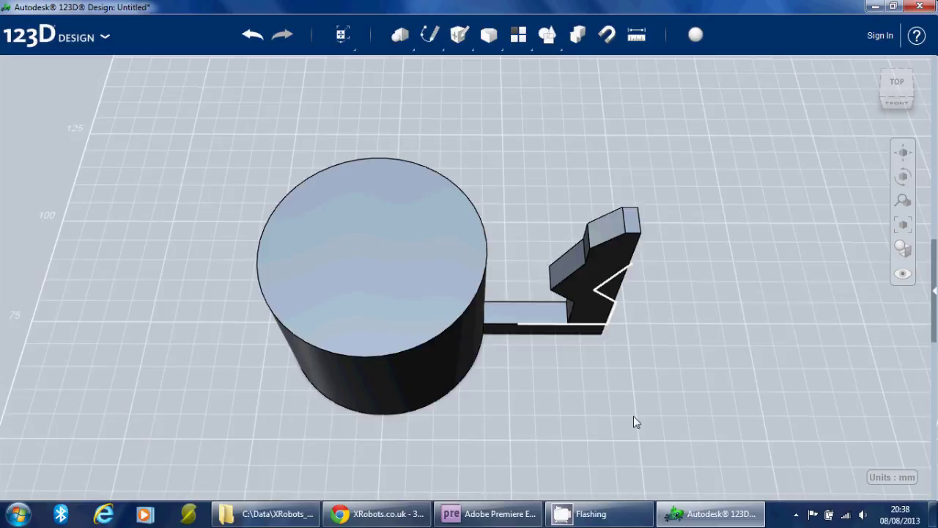
# Rotate the combined cylinder-and-arm solid 180° with the transform handles.
pyautogui.click(431, 251)
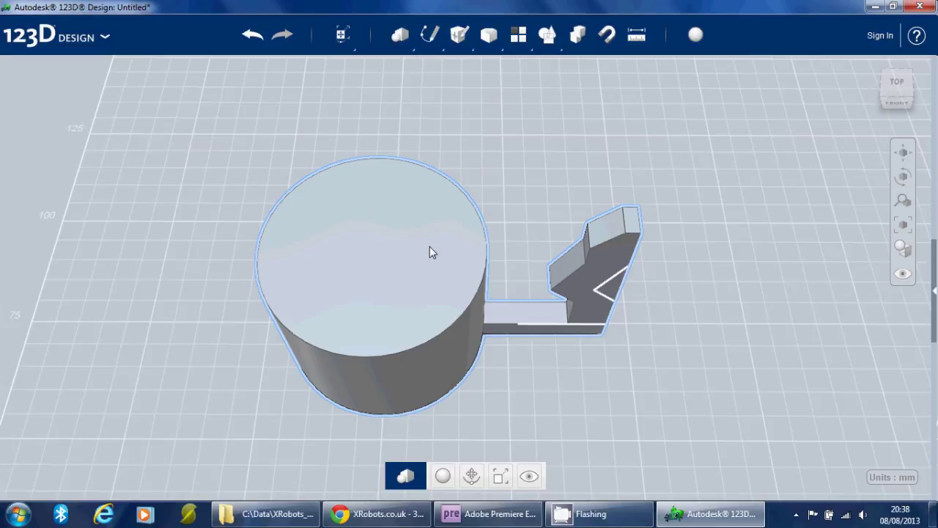
pyautogui.hotkey('ctrl', 't')
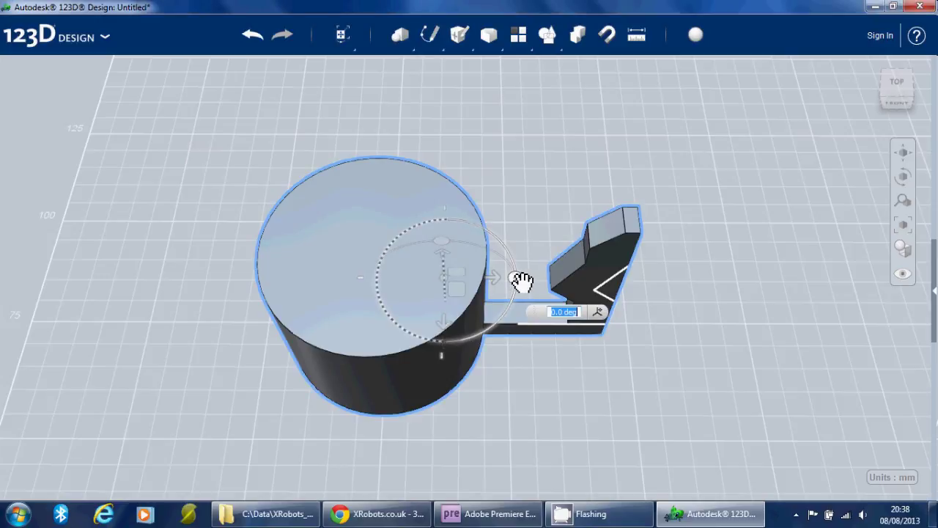
pyautogui.write('36')
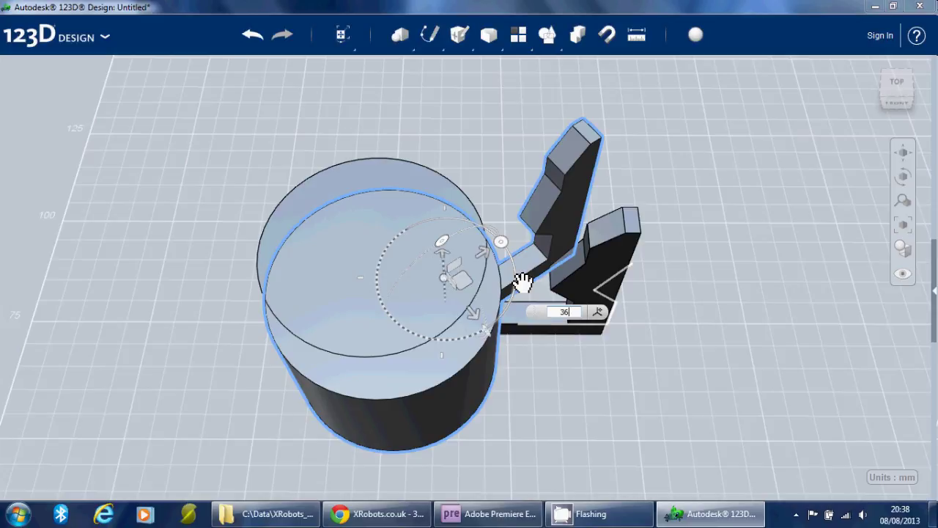
pyautogui.press('BackSpace')
pyautogui.press('BackSpace')
pyautogui.write('180')
pyautogui.press('Return')
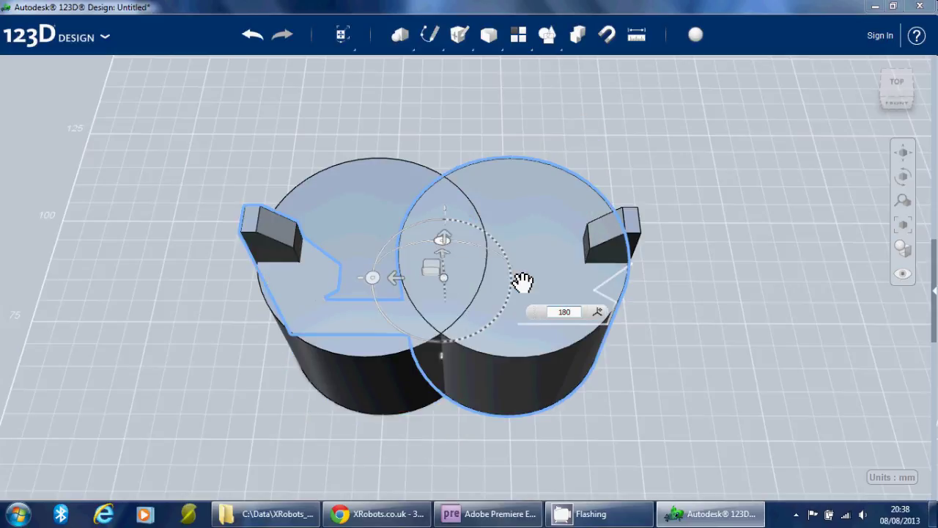
# Slide the rotated solid along the horizontal axis, trying move distances of 23 and 22 mm.
pyautogui.click(400, 281)
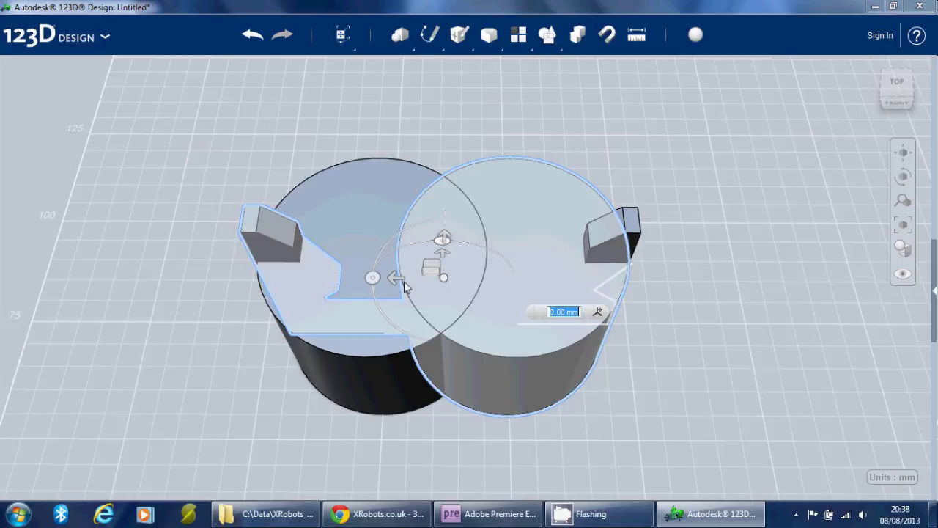
pyautogui.moveTo(401, 281); pyautogui.dragTo(272, 285)
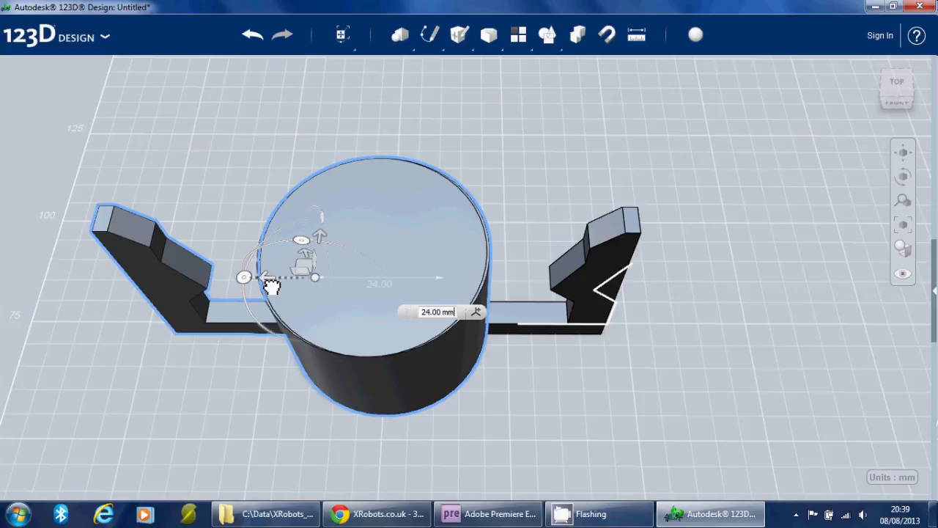
pyautogui.press('BackSpace')
pyautogui.press('BackSpace')
pyautogui.press('BackSpace')
pyautogui.press('BackSpace')
pyautogui.press('BackSpace')
pyautogui.press('BackSpace')
pyautogui.press('BackSpace')
pyautogui.press('BackSpace')
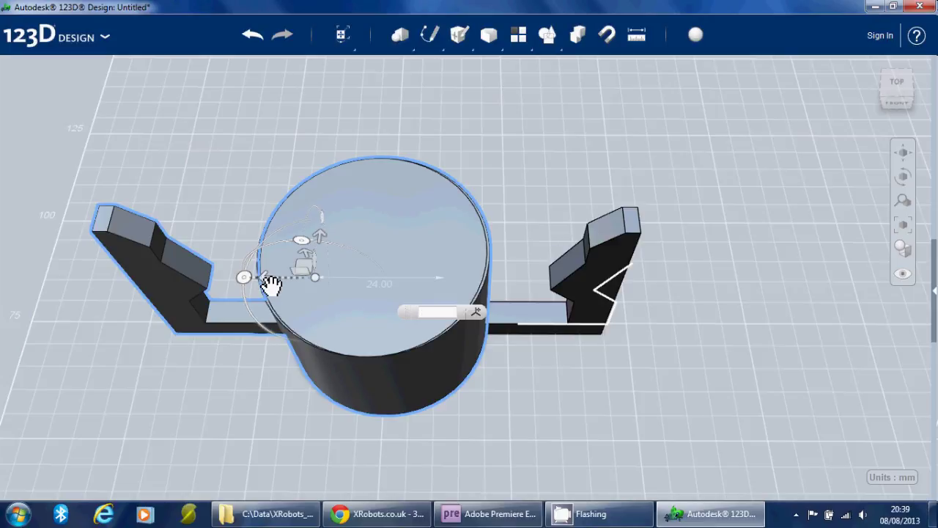
pyautogui.write('23')
pyautogui.press('Return')
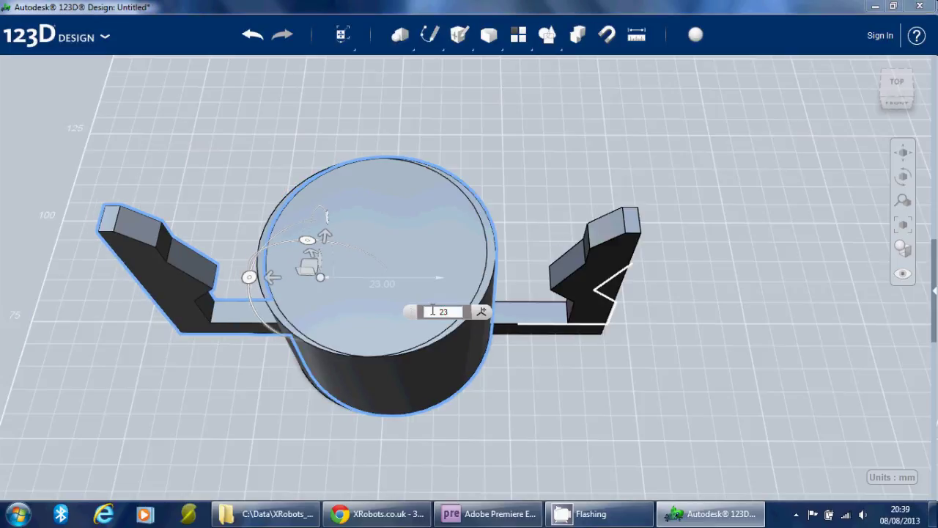
pyautogui.press('BackSpace')
pyautogui.press('BackSpace')
pyautogui.write('22')
pyautogui.press('Return')
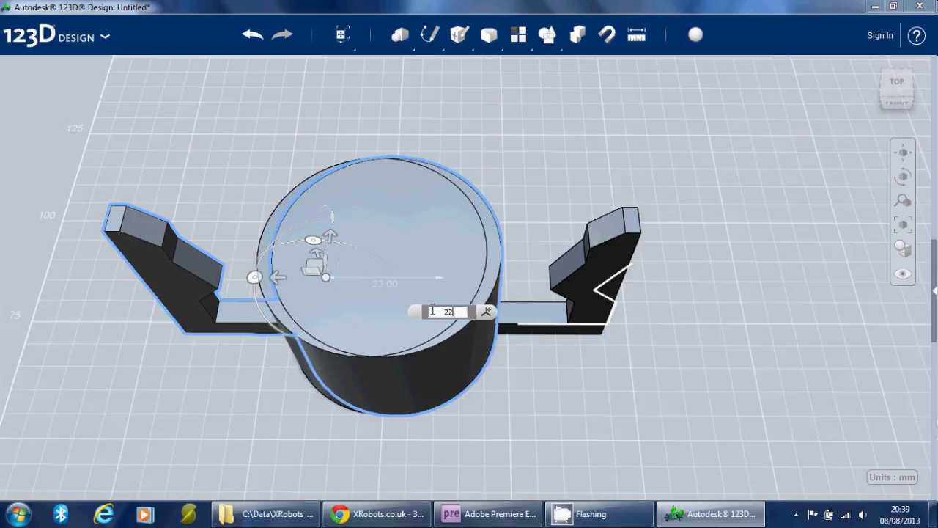
# Try 24 and 25 mm, then enter the final distance that centres the cylinder between the arms.
pyautogui.press('BackSpace')
pyautogui.press('BackSpace')
pyautogui.write('24')
pyautogui.press('Return')
pyautogui.press('BackSpace')
pyautogui.press('BackSpace')
pyautogui.write('25')
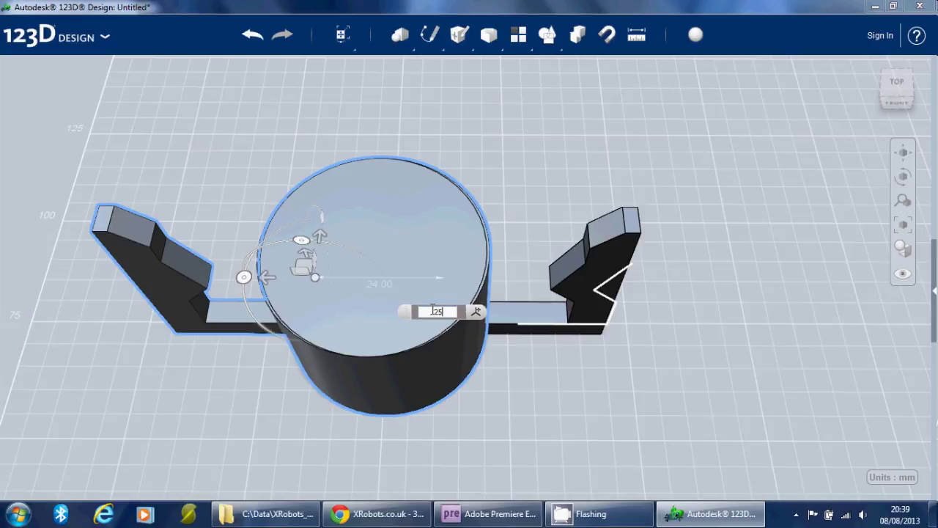
pyautogui.press('Return')
pyautogui.write('24')
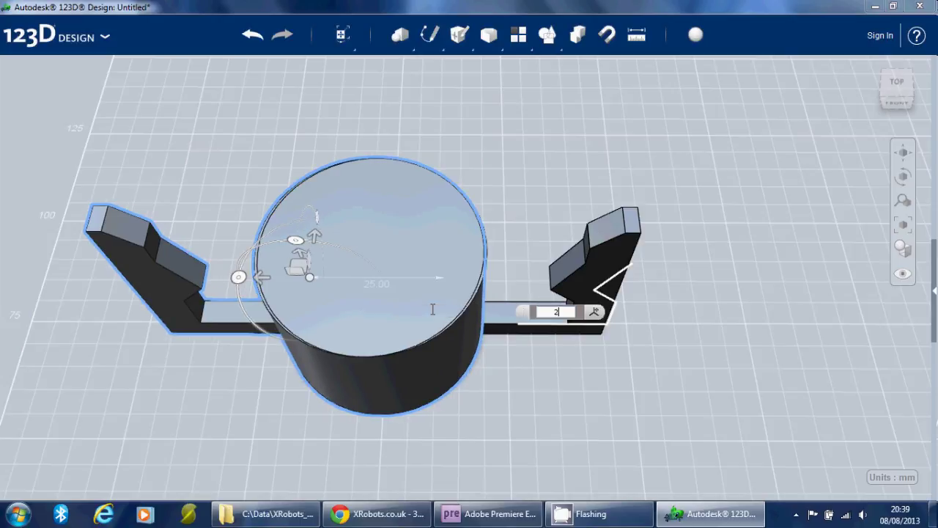
pyautogui.press('BackSpace')
pyautogui.press('BackSpace')
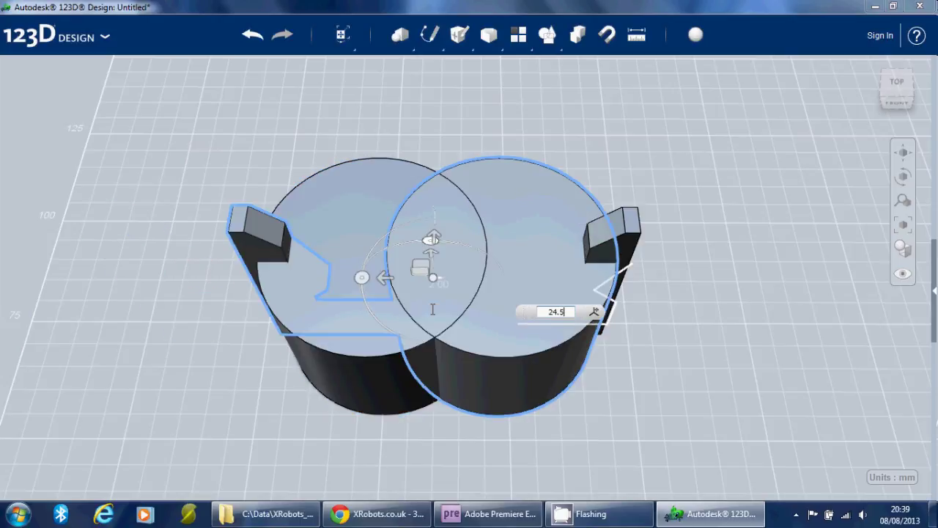
pyautogui.write('0')
pyautogui.press('Return')
pyautogui.click(696, 166)
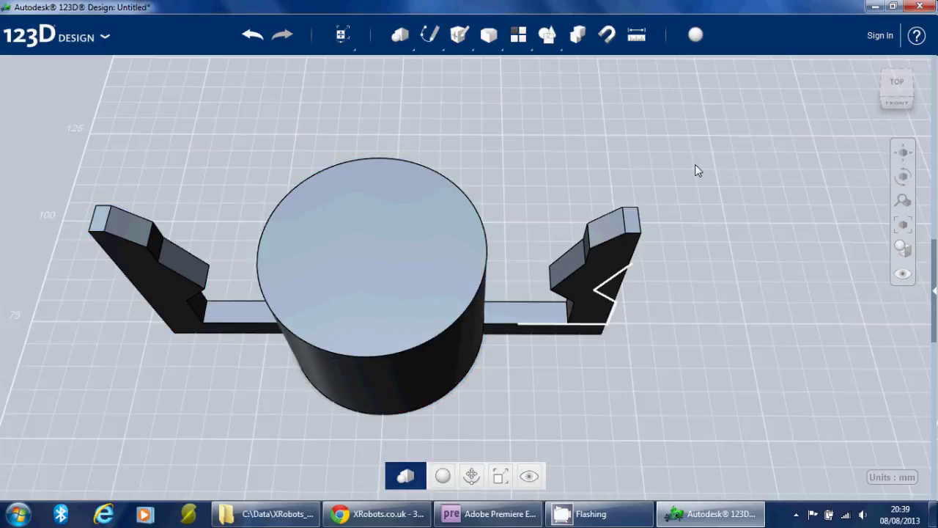
# Combine the cylinder-and-left-arm solid (target) with the right arm (source) into one part.
pyautogui.moveTo(695, 167); pyautogui.dragTo(749, 257, button='right')
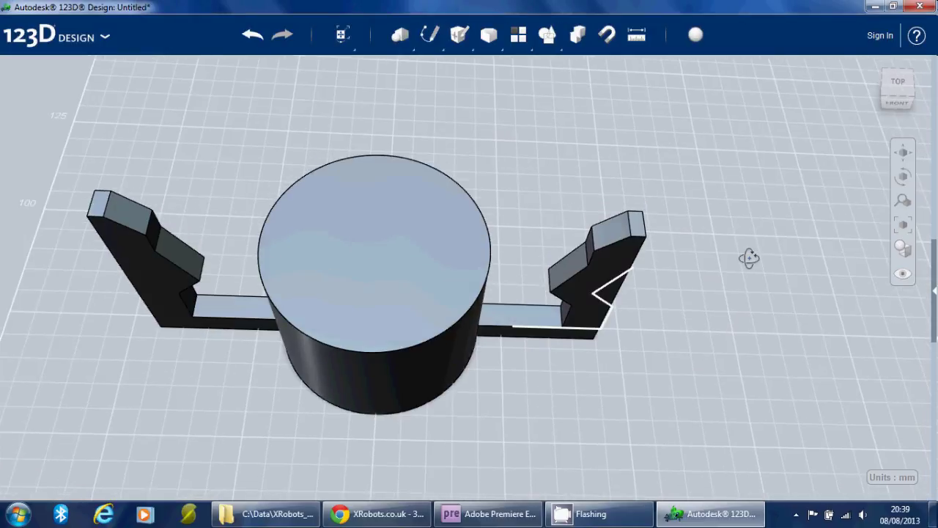
pyautogui.click(577, 34)
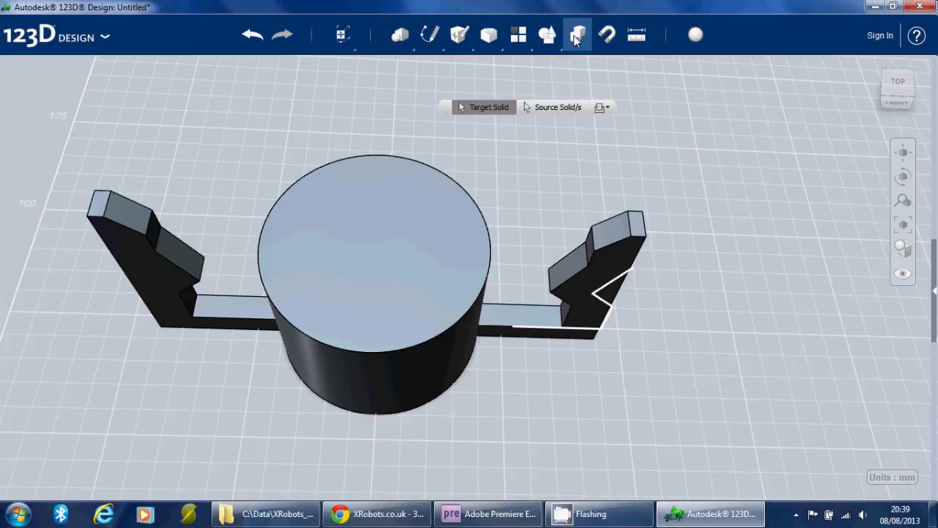
pyautogui.click(151, 259)
pyautogui.click(579, 273)
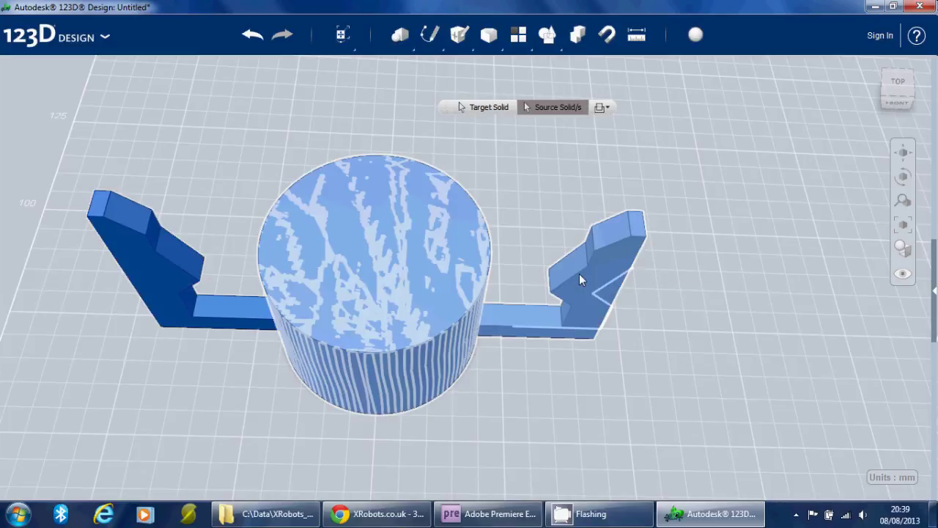
pyautogui.press('Return')
pyautogui.moveTo(520, 237); pyautogui.dragTo(532, 203, button='right')
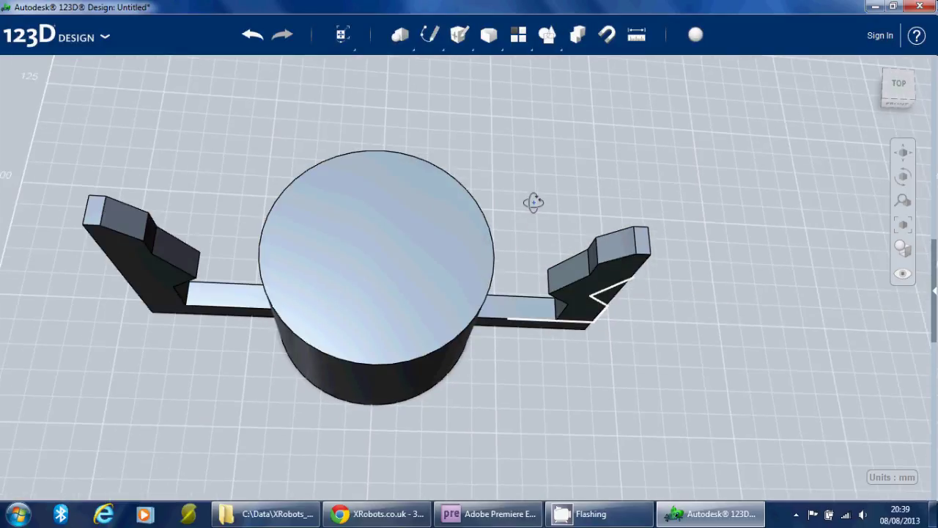
pyautogui.click(431, 257)
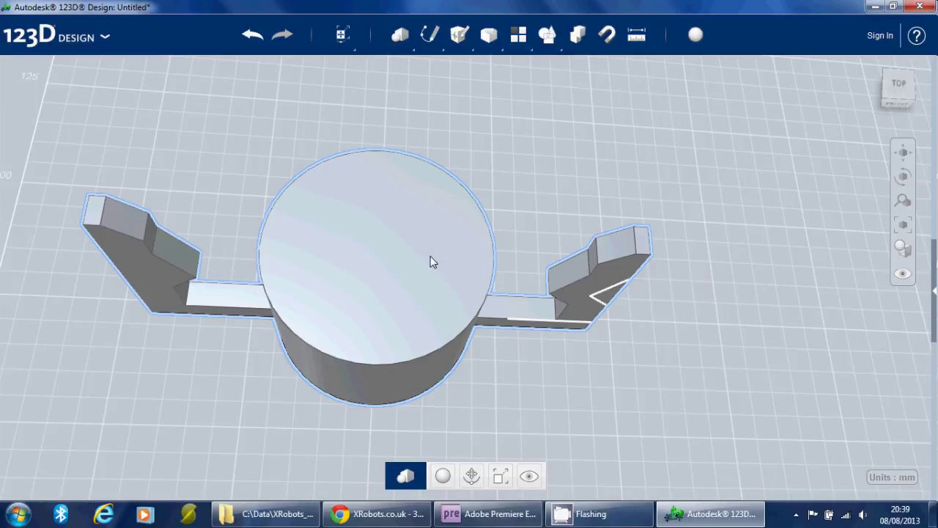
# Place a copy of the armed core rotated 36° around the cylinder.
pyautogui.hotkey('ctrl', 't')
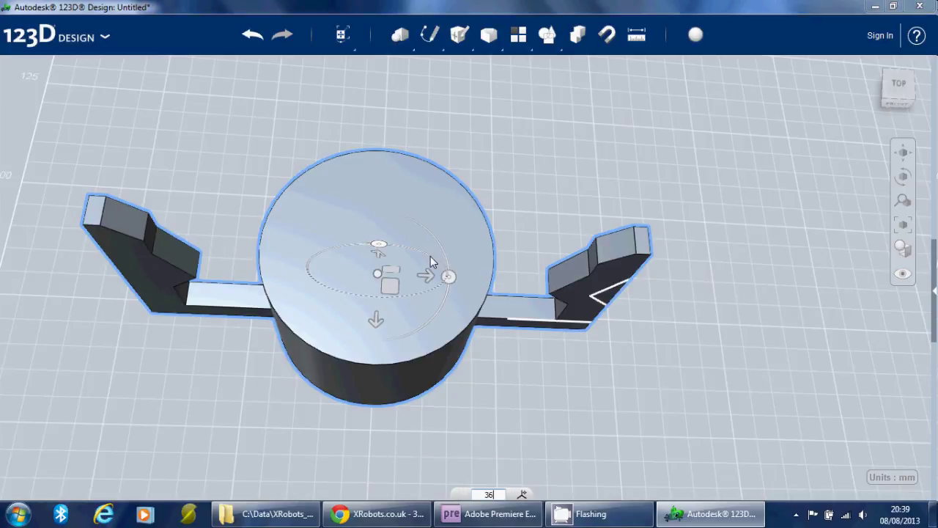
pyautogui.press('Return')
pyautogui.press('Escape')
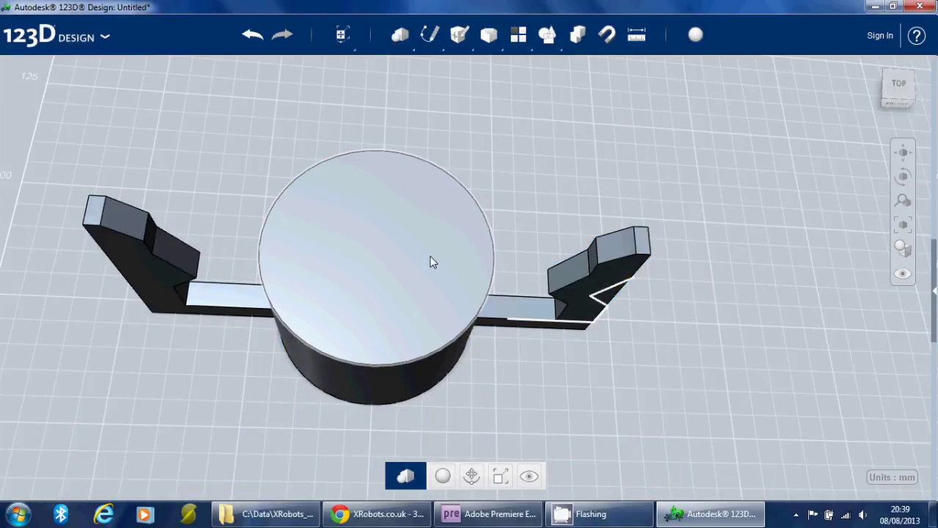
pyautogui.click(430, 256)
pyautogui.hotkey('ctrl', 't')
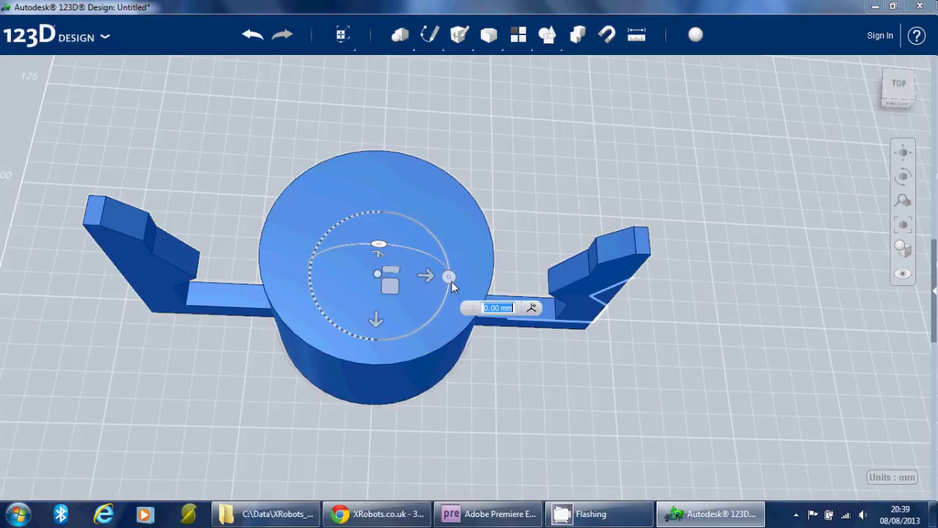
pyautogui.click(450, 278)
pyautogui.write('36')
pyautogui.press('Return')
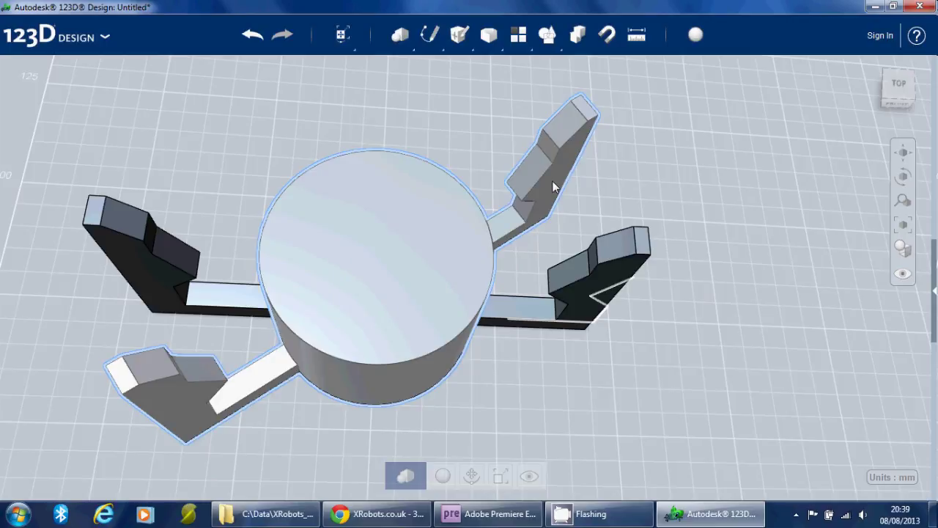
# Add another copy rotated a further 36° into the next arm position.
pyautogui.hotkey('ctrl', 't')
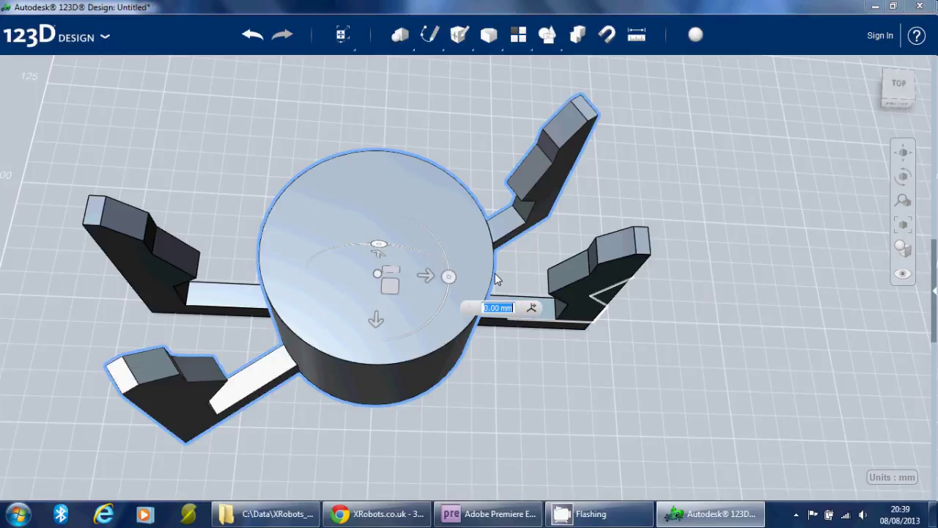
pyautogui.click(452, 277)
pyautogui.write('36')
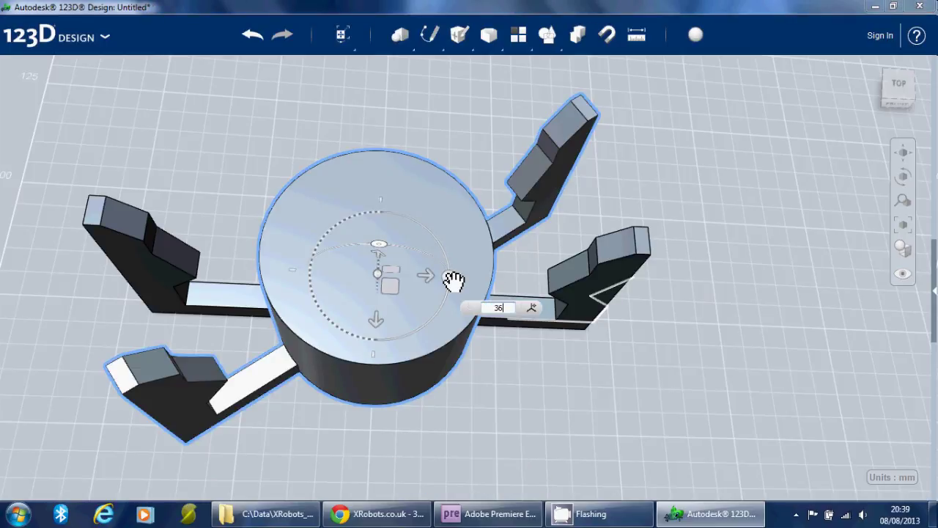
pyautogui.press('Return')
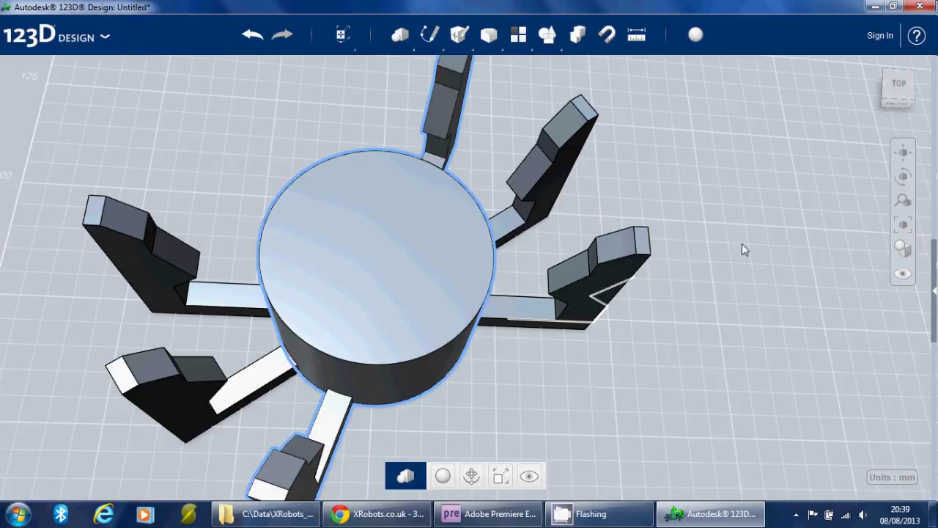
pyautogui.moveTo(743, 247); pyautogui.dragTo(739, 220, button='right')
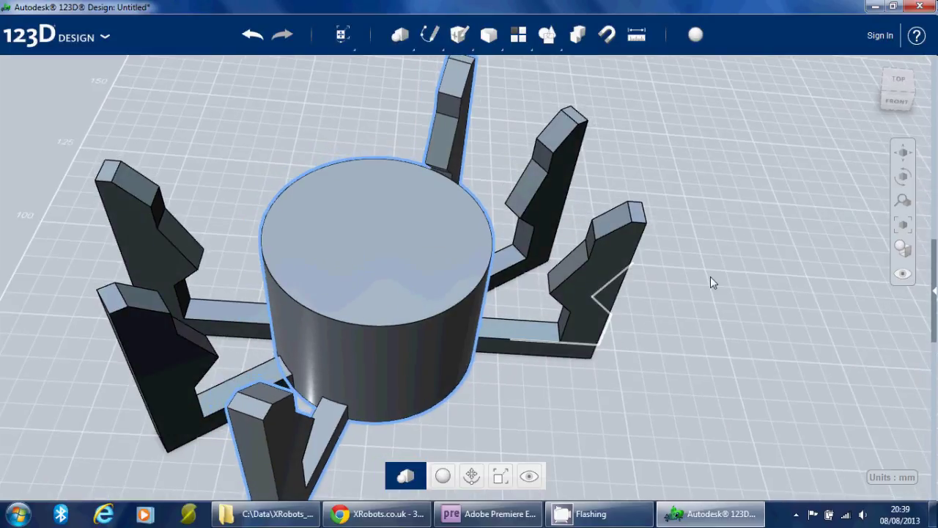
pyautogui.click(903, 224)
pyautogui.moveTo(751, 238); pyautogui.dragTo(743, 215, button='right')
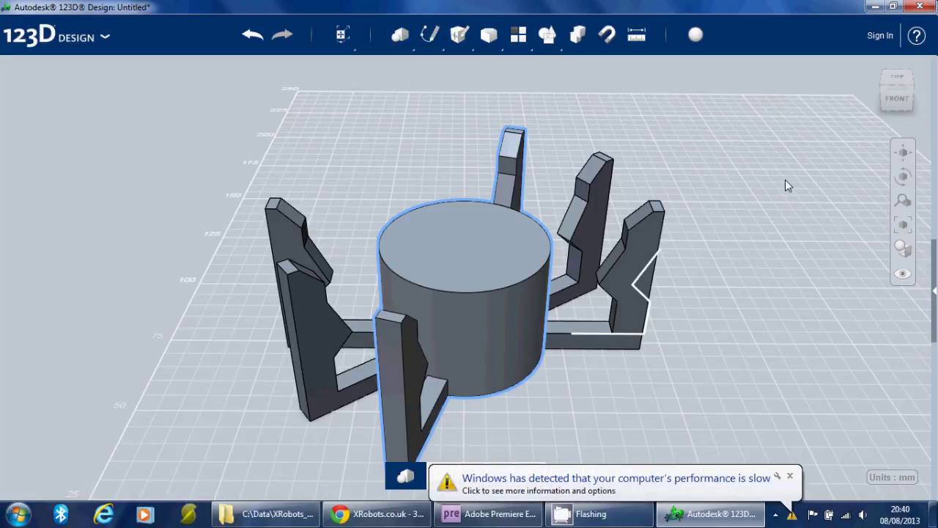
pyautogui.click(790, 475)
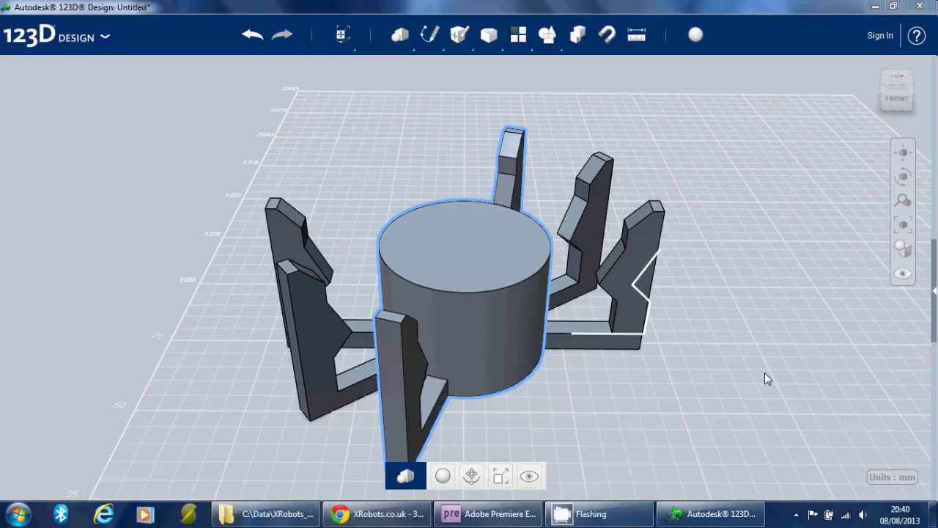
# Switch to the XRobots arc reactor page in Chrome and go to the XRobots home page.
pyautogui.click(383, 513)
pyautogui.scroll(3, 293, 284)
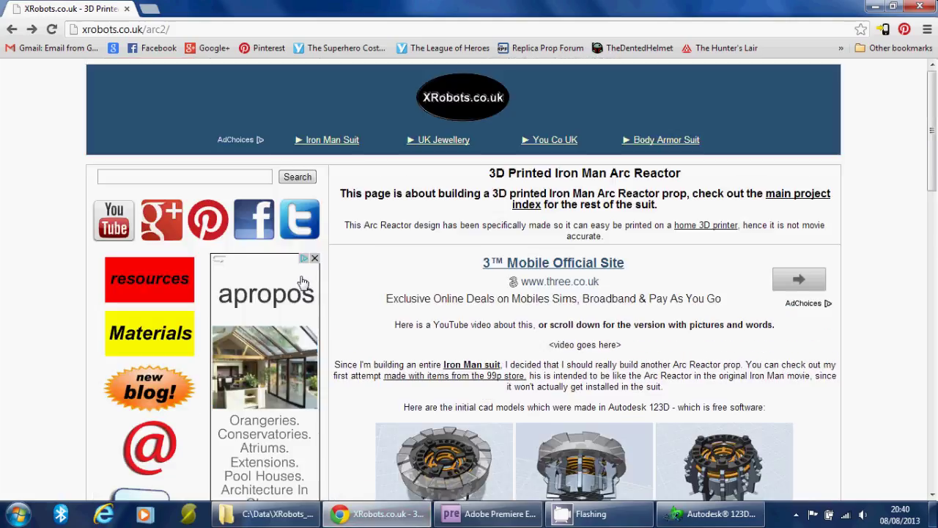
pyautogui.click(455, 100)
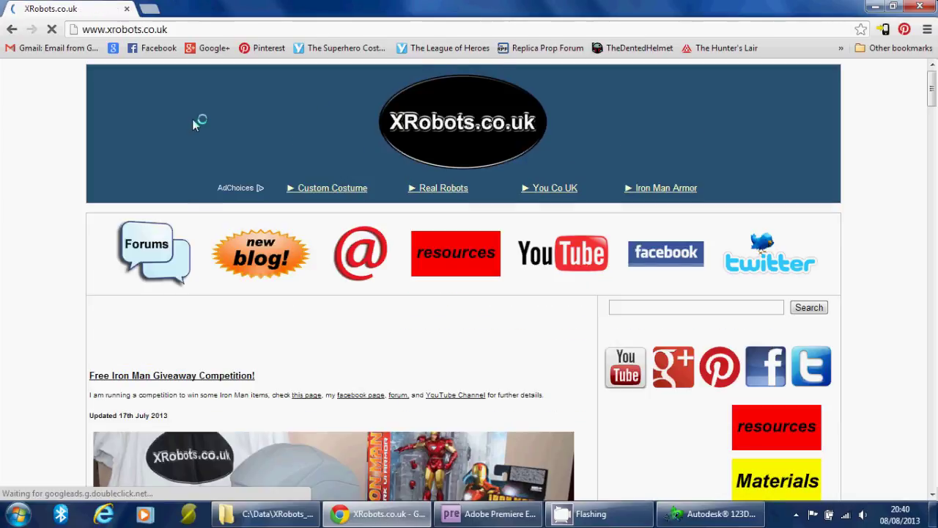
# Browse the XRobots forum index, then return to the XRobots home page.
pyautogui.click(152, 257)
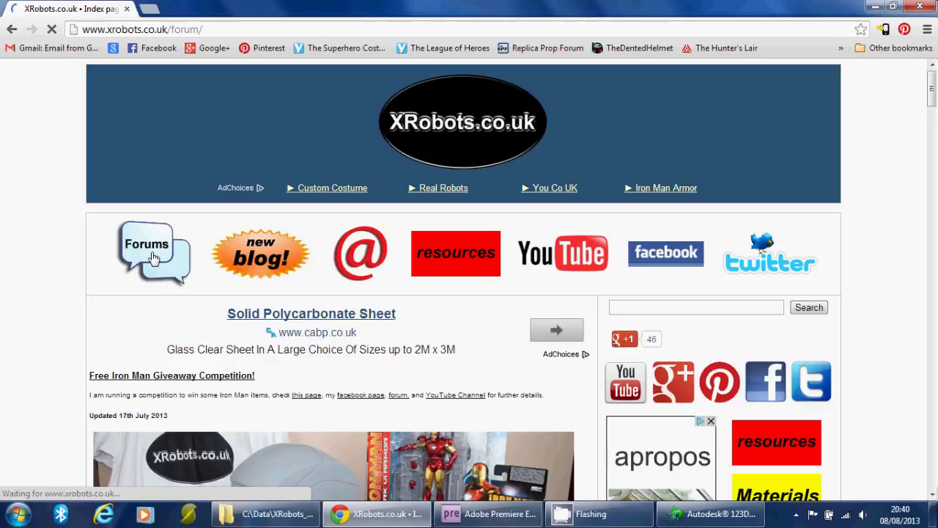
pyautogui.scroll(-6, 346, 278)
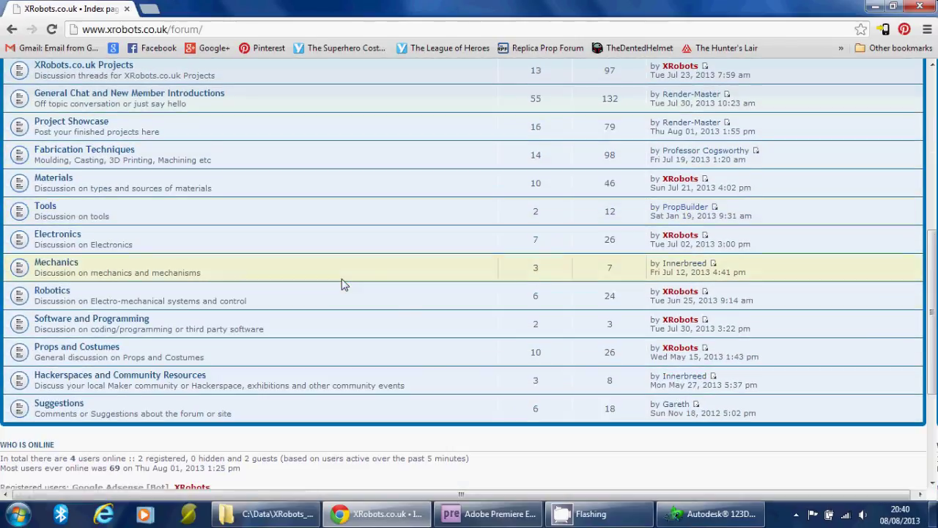
pyautogui.scroll(-1, 341, 282)
pyautogui.scroll(7, 342, 283)
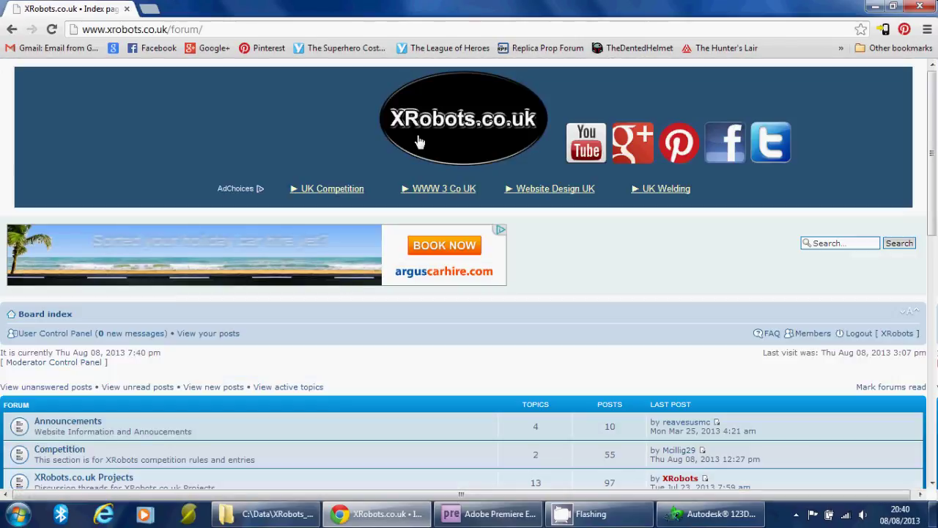
pyautogui.click(438, 125)
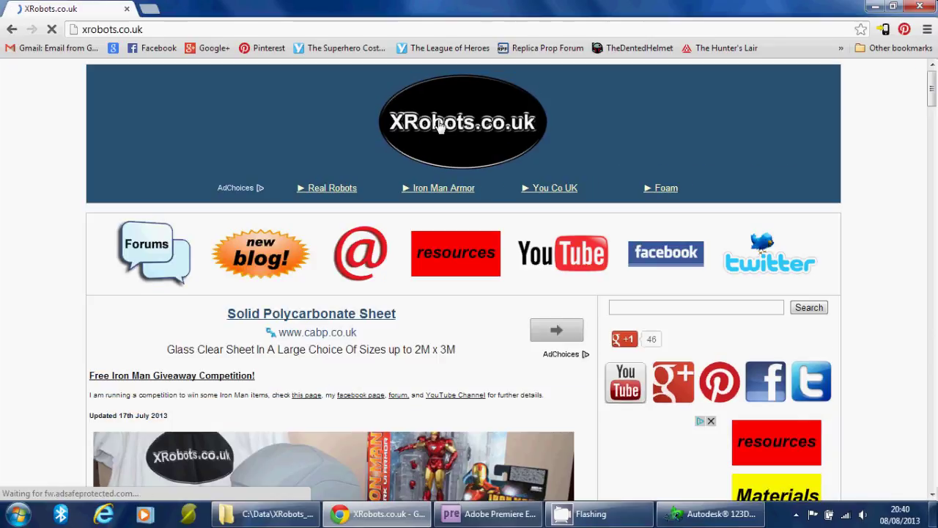